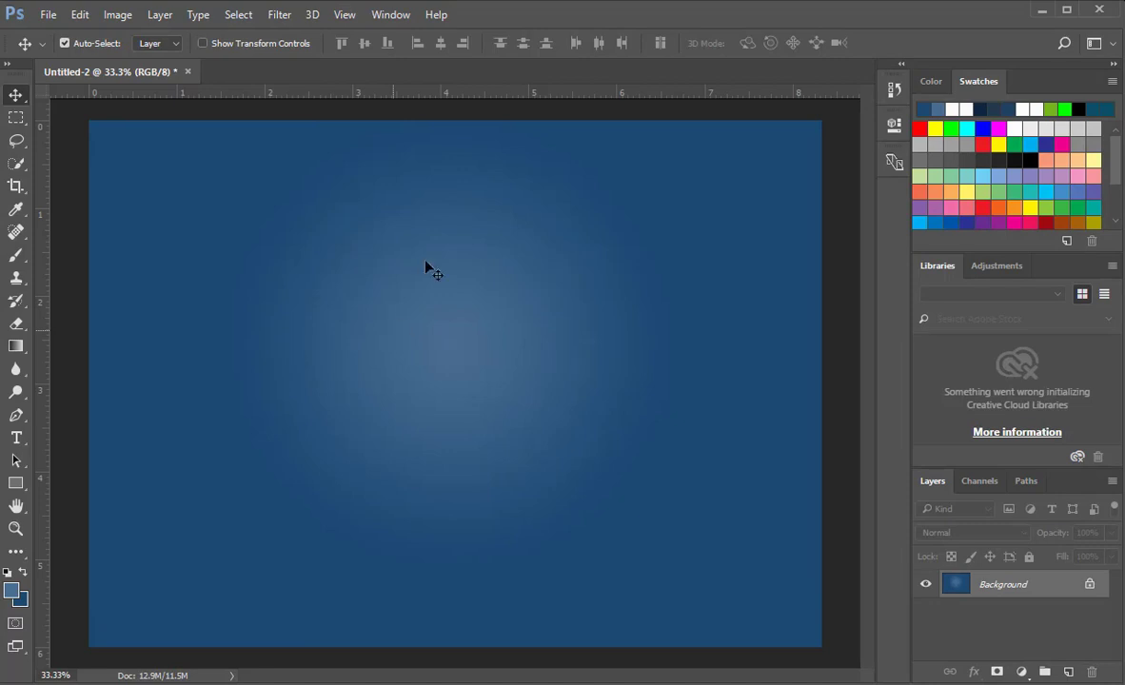
Step: Place a horizontal guide at about 2.75 in and vertical guides at about 0.6, 4.2 and 7.6 in
drag(440, 93, 451, 363)
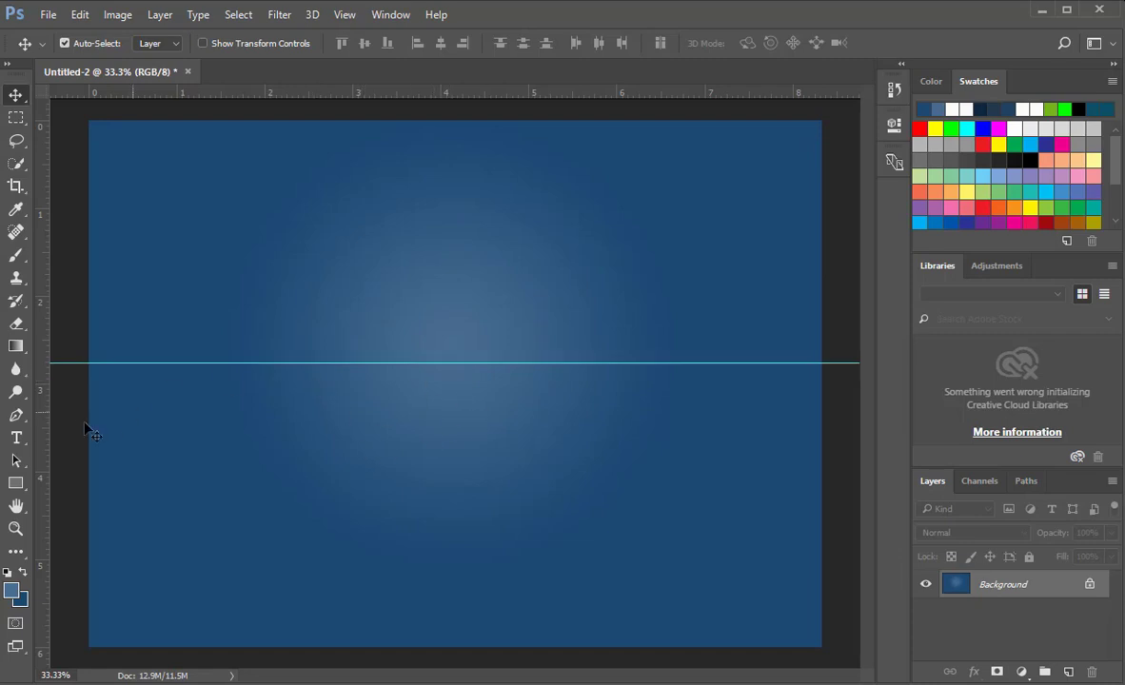
drag(47, 401, 145, 399)
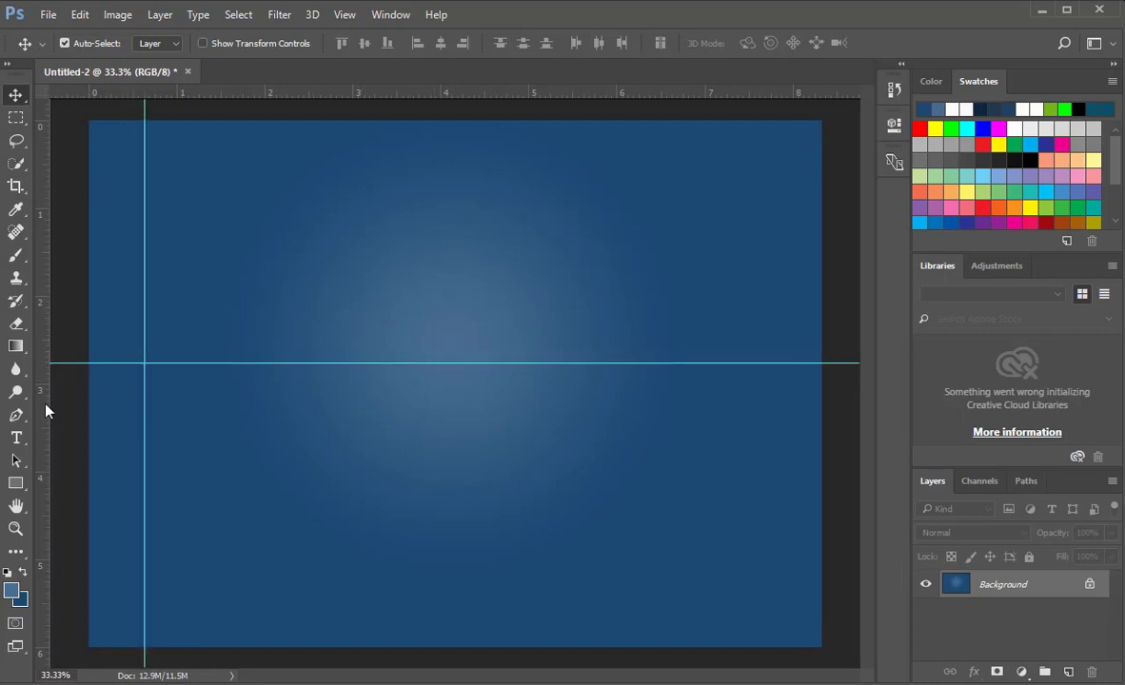
drag(45, 406, 463, 403)
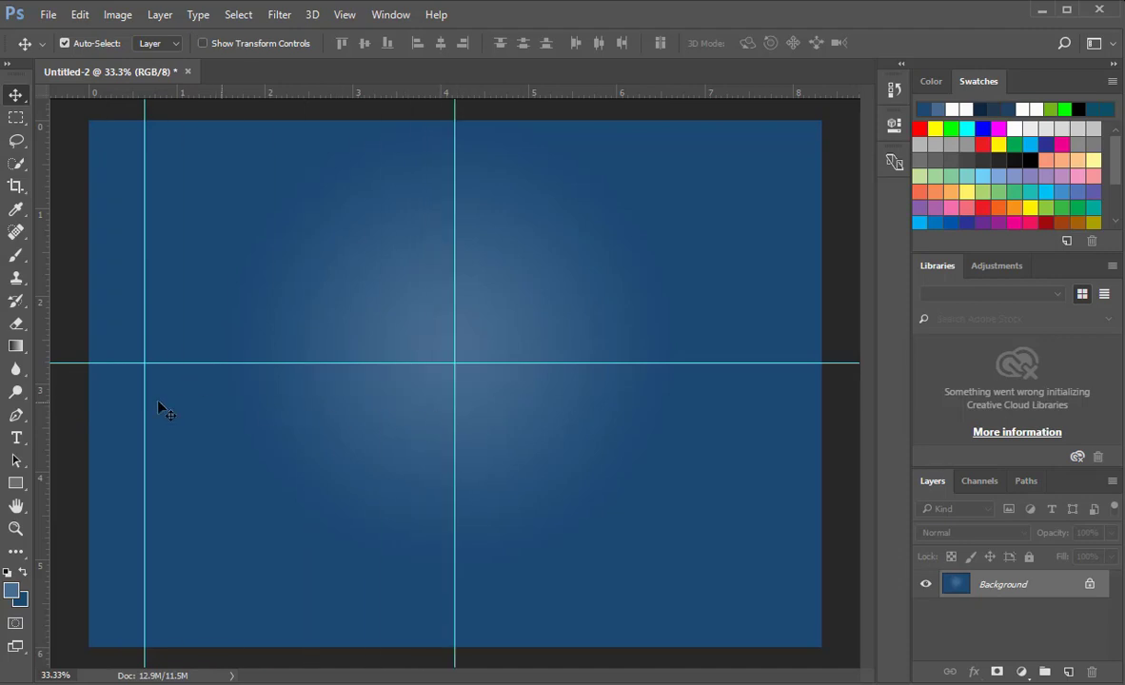
drag(45, 406, 760, 397)
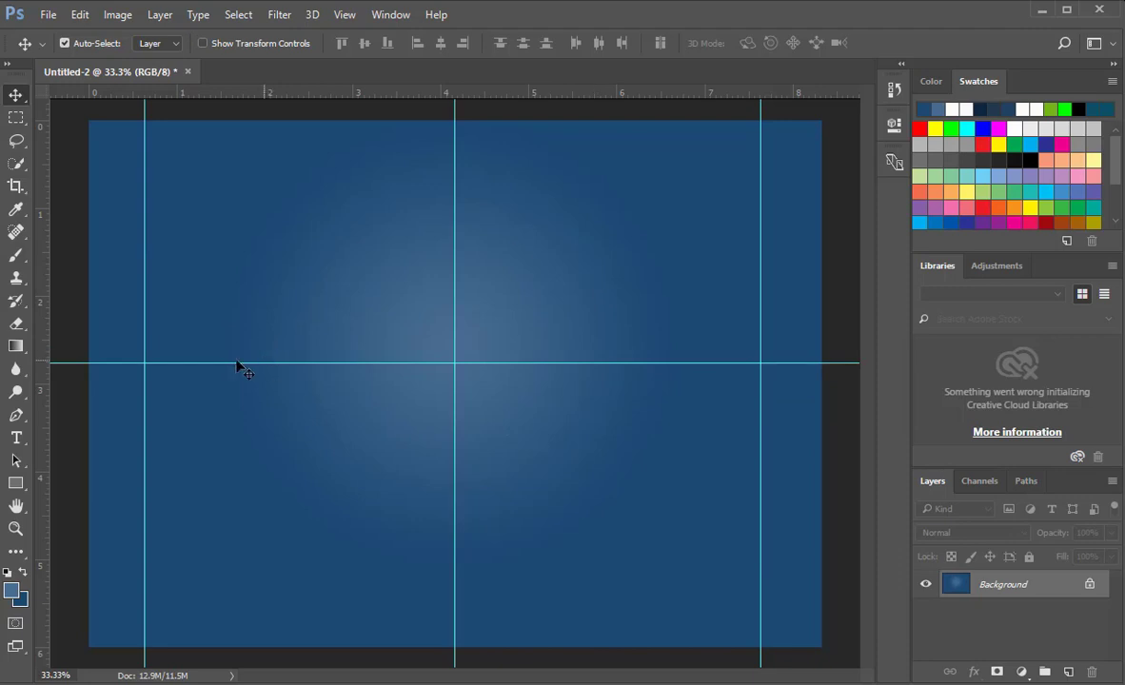
Step: Draw a three-sided polygon about 385 × 336 px pointing downward in the canvas's upper-left area
click(23, 485)
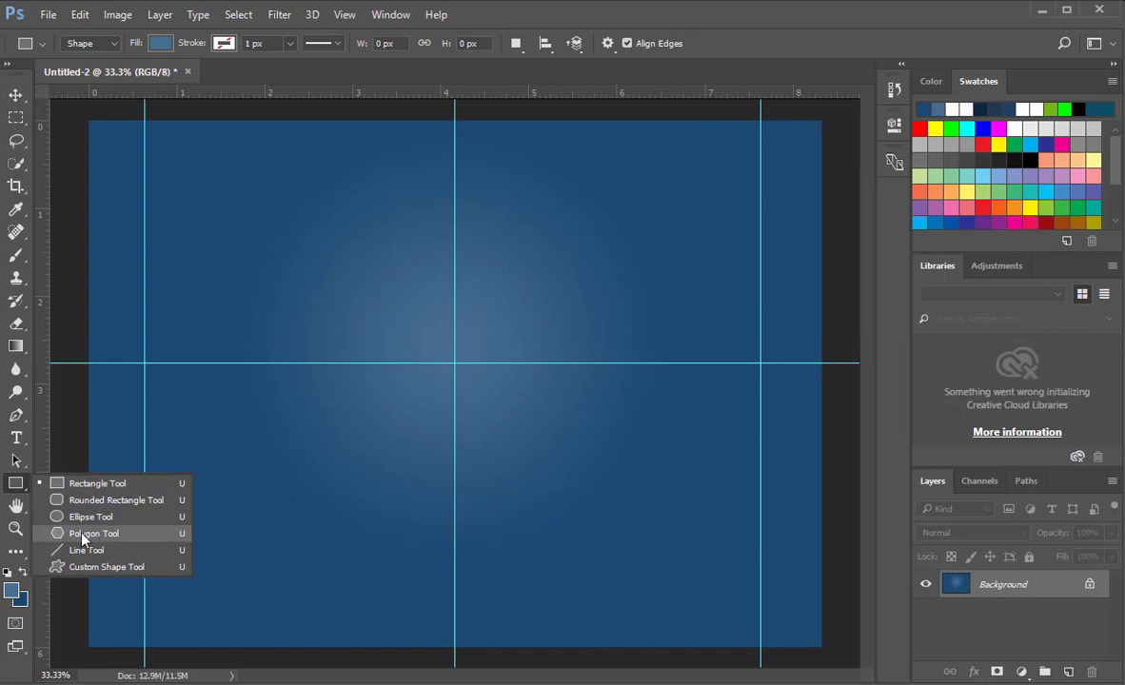
click(95, 534)
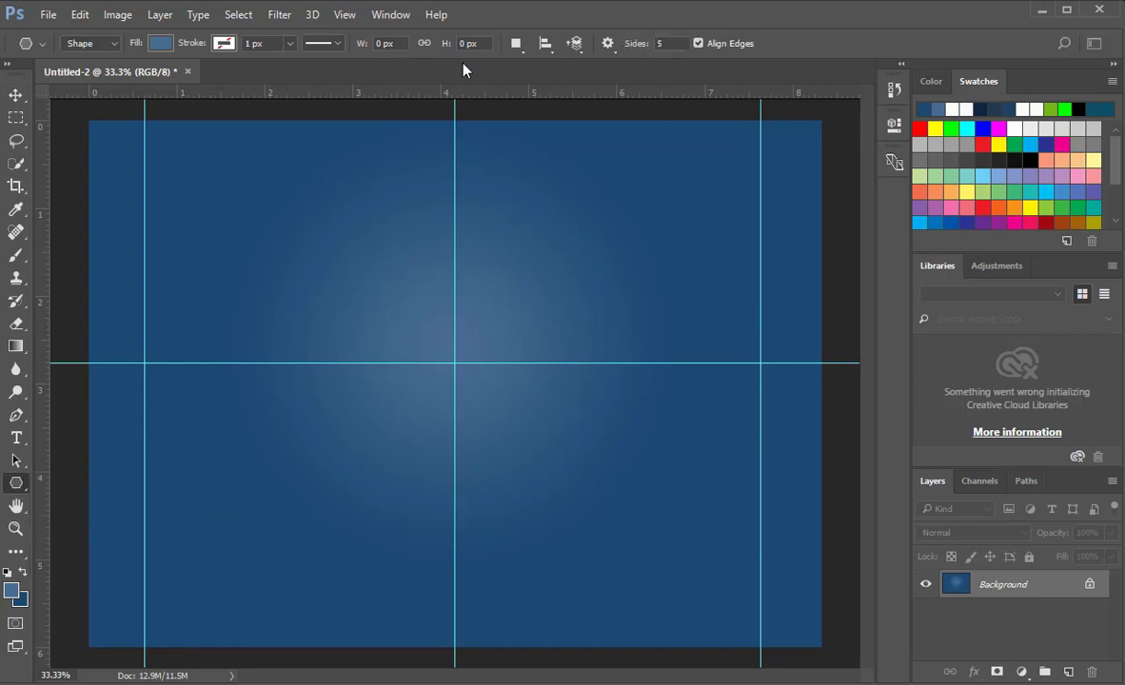
click(651, 43)
text(3)
drag(318, 257, 317, 323)
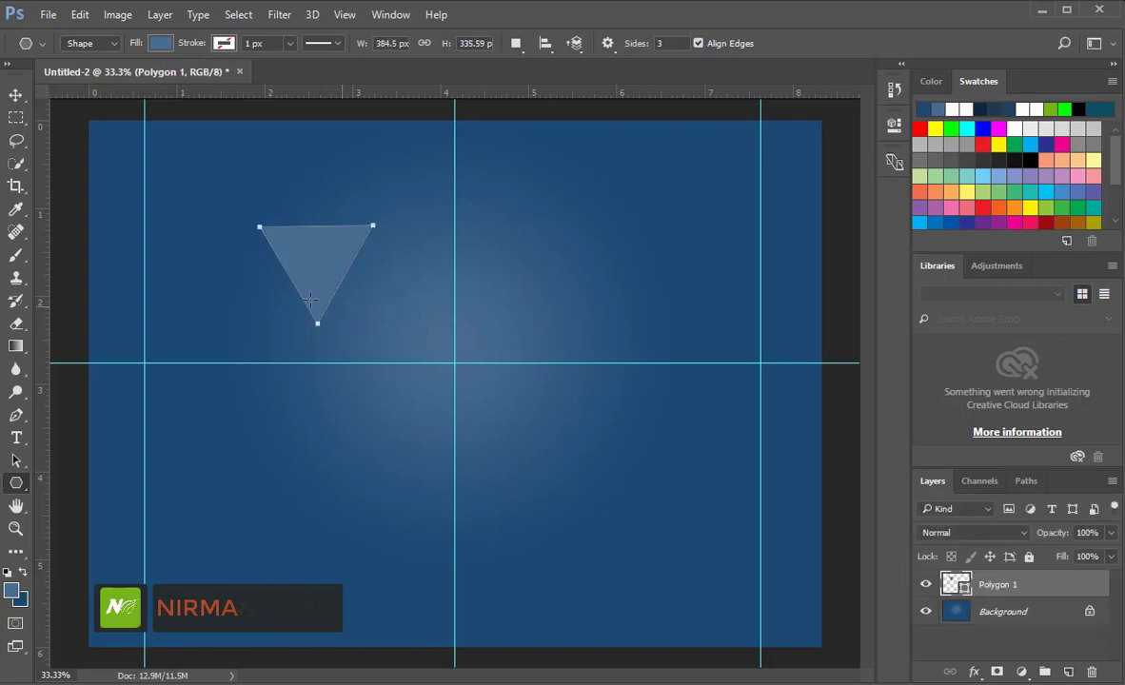
Step: Change the triangle's fill color to white
click(161, 42)
click(95, 136)
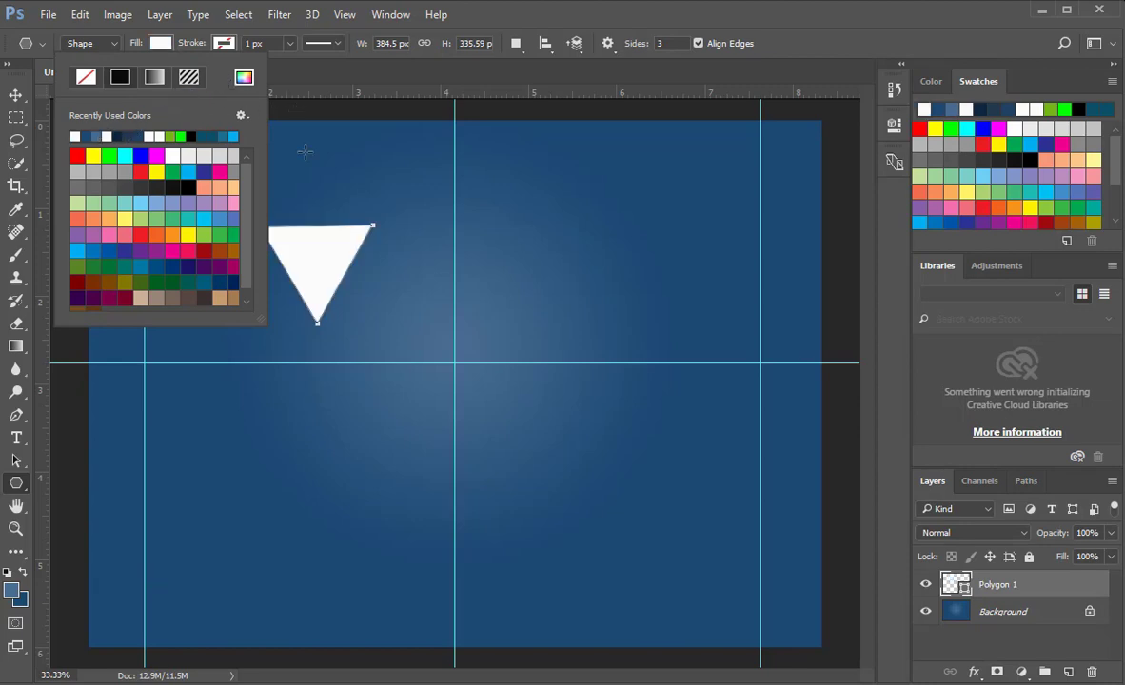
click(321, 248)
click(614, 424)
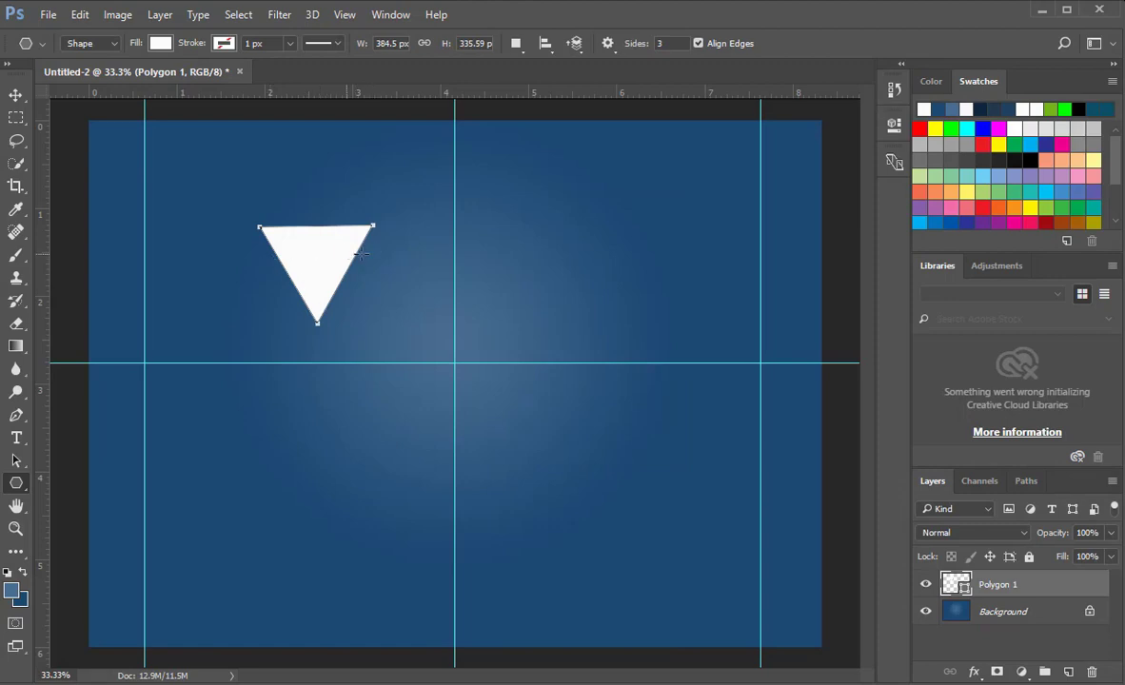
Step: Rotate the triangle slightly with Free Transform so its upper edge is level
click(17, 95)
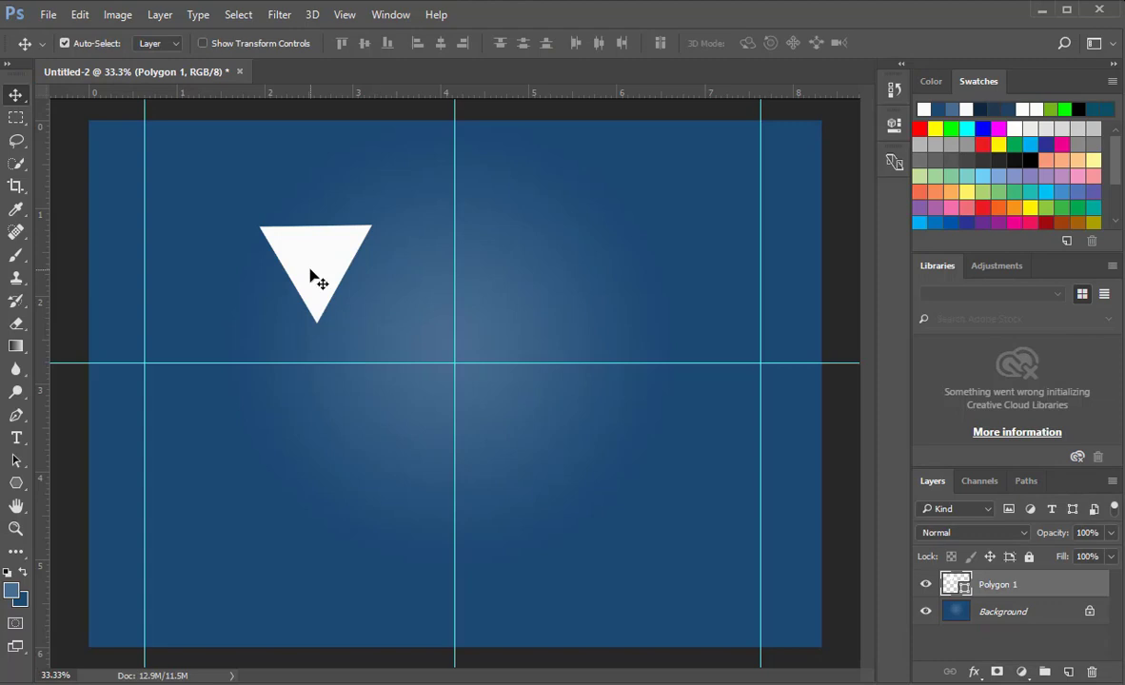
key(ctrl+t)
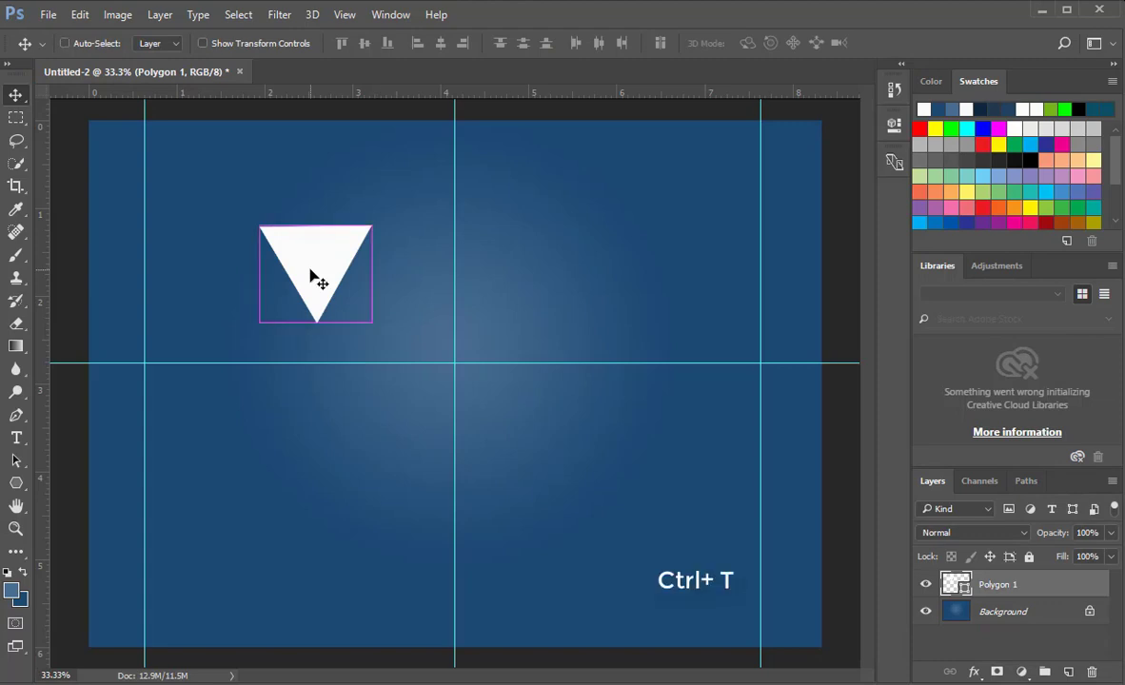
drag(382, 269, 404, 270)
key(Return)
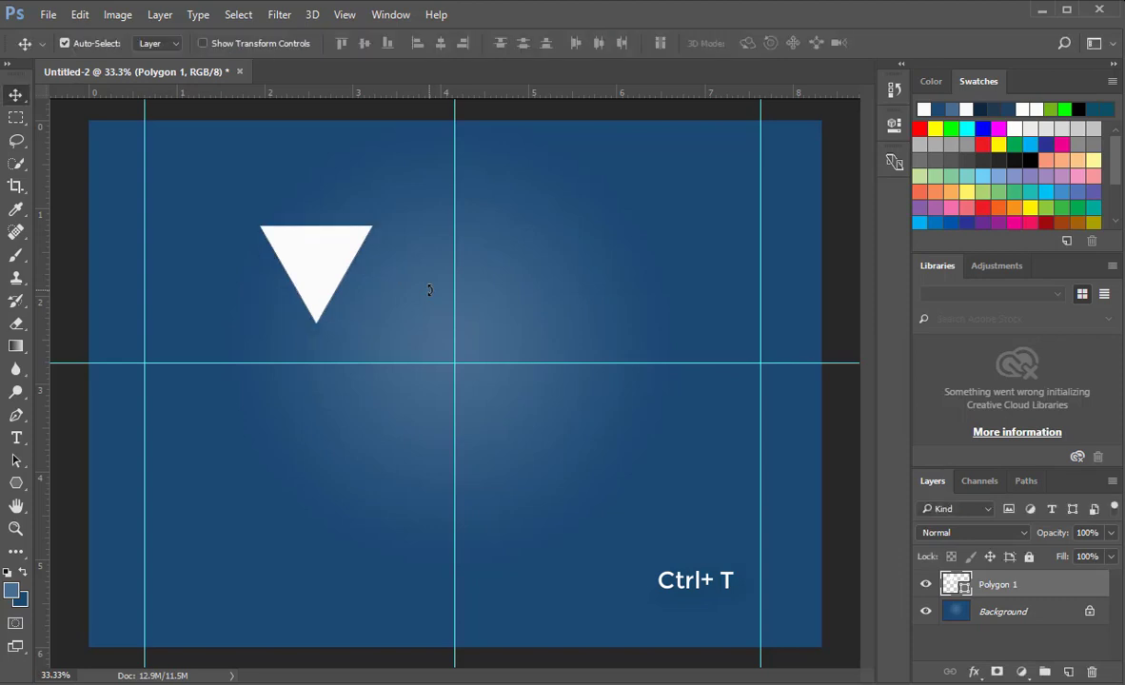
Step: Rotate the triangle 90° counter clockwise and move its flat edge onto the middle vertical guide
click(80, 14)
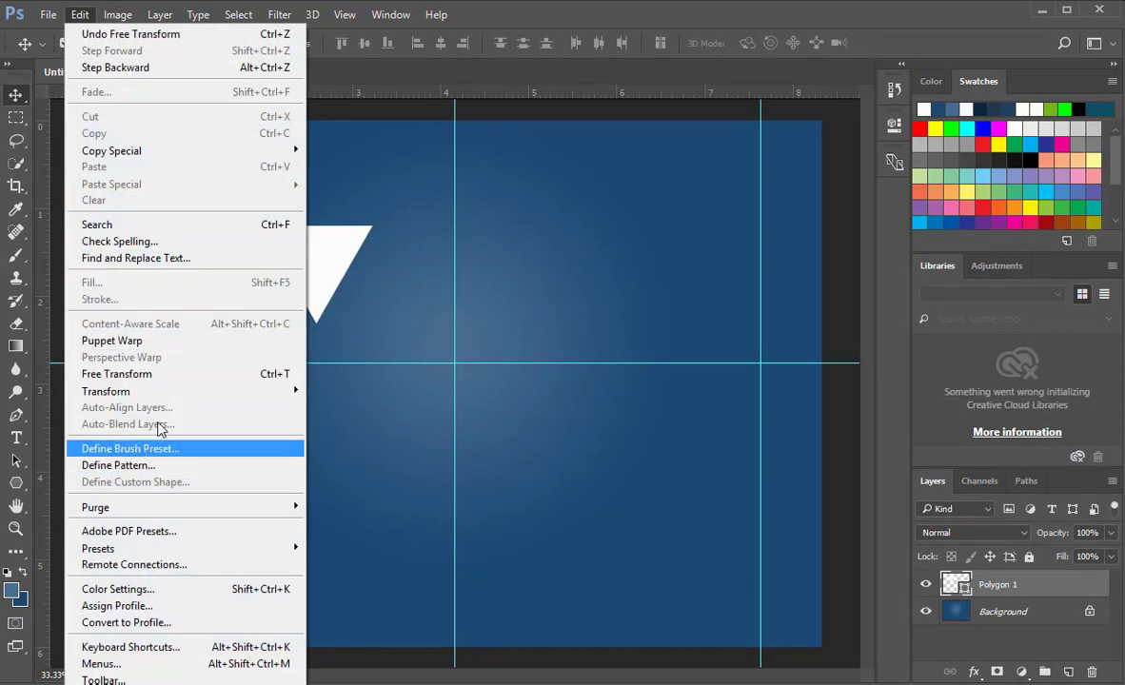
mouse_move(160, 398)
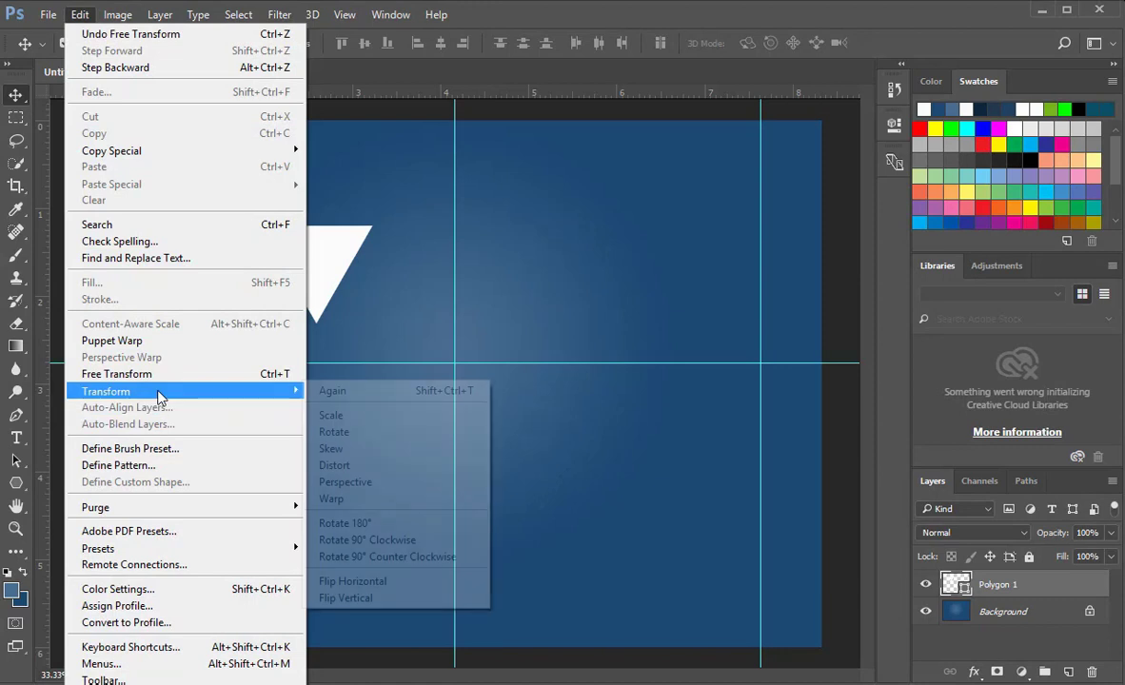
click(402, 559)
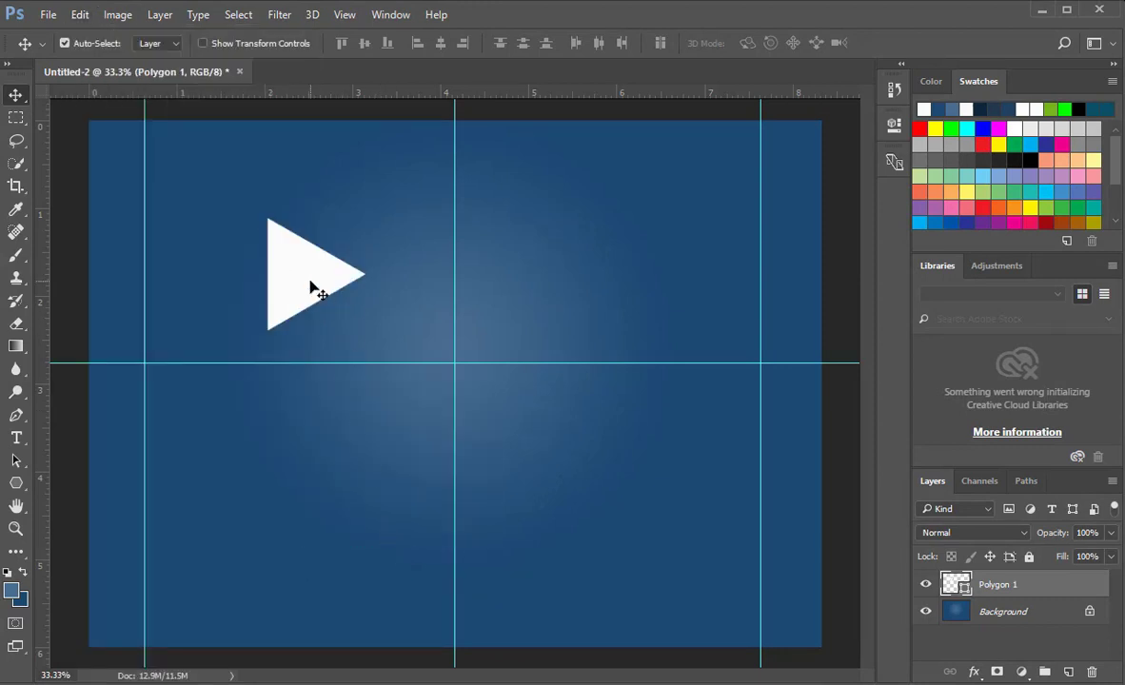
drag(309, 284, 496, 273)
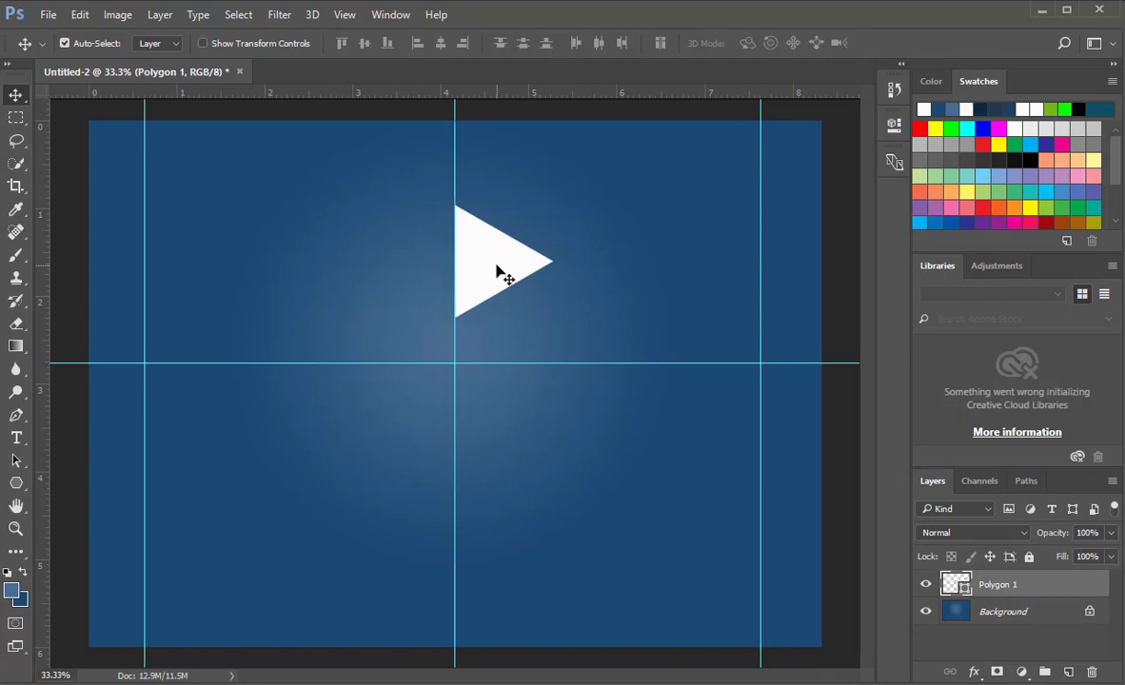
Step: Scale the triangle down to about 273 × 315 px and nudge its flat edge back against the middle vertical guide
key(ctrl)
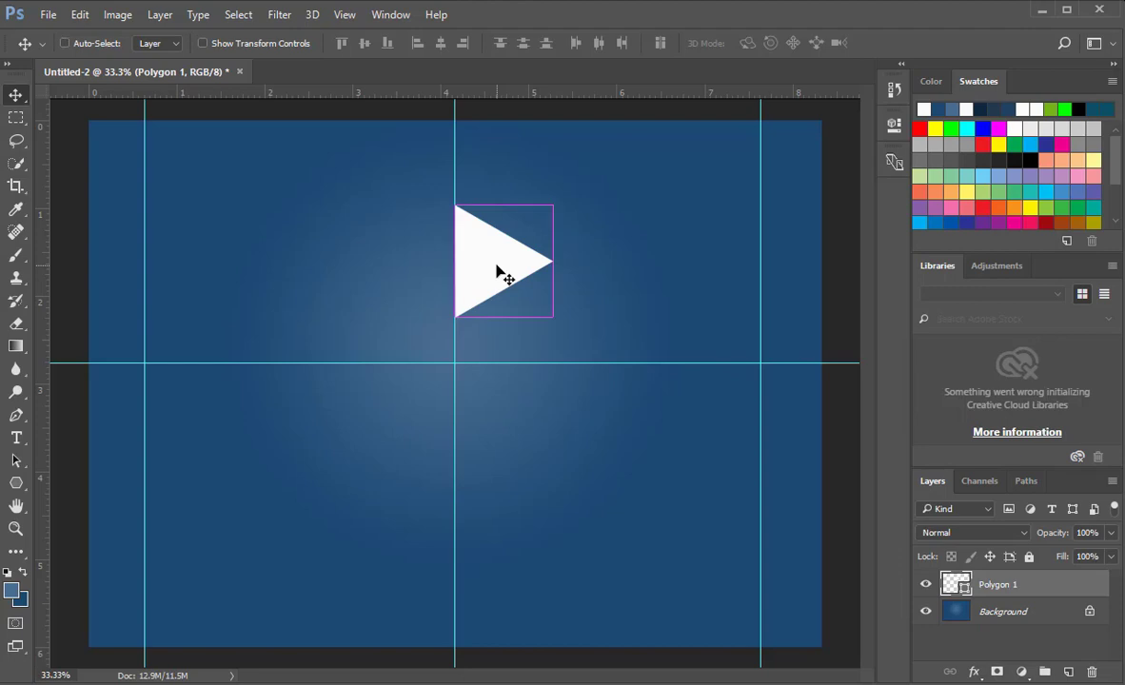
key(ctrl+t)
drag(546, 308, 537, 299)
key(Return)
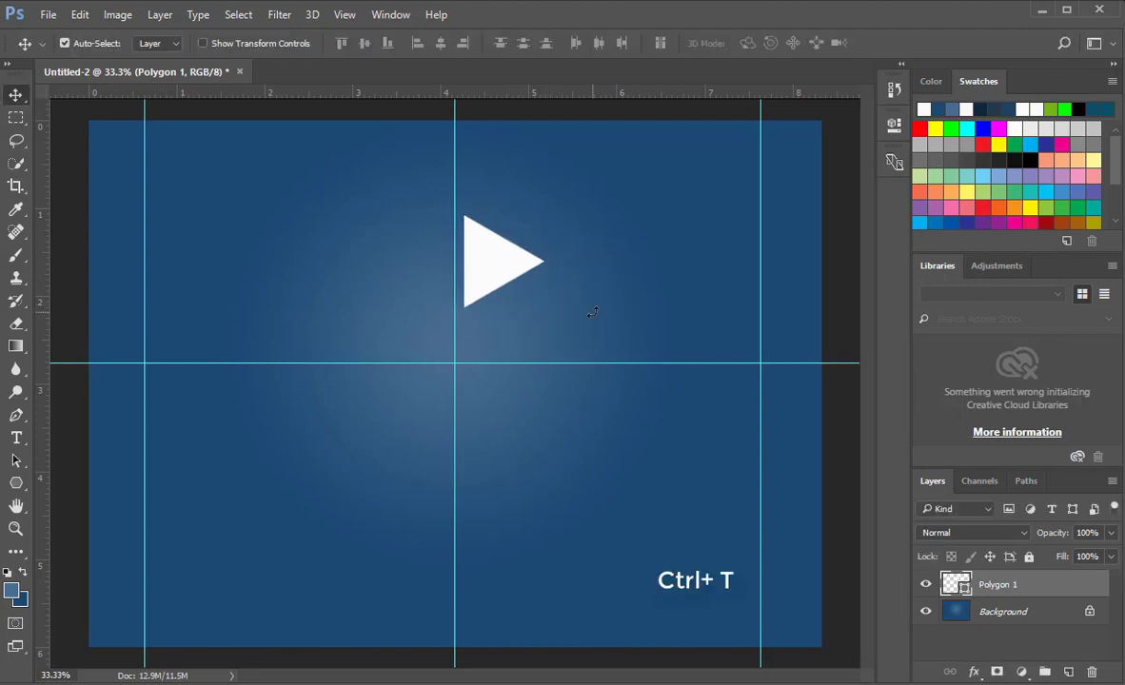
key(Left)
key(Left)
key(Left)
key(Left)
key(Left)
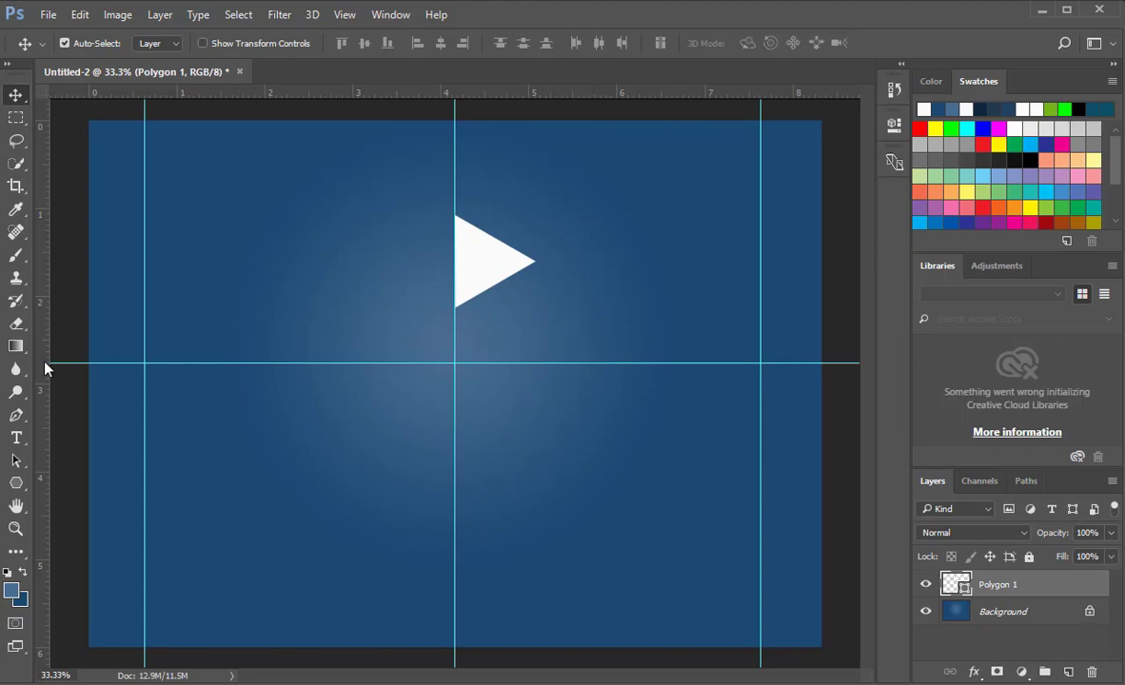
Step: Draw a white rectangle about 96 × 309 px against the triangle's flat edge, left of the middle guide
click(16, 482)
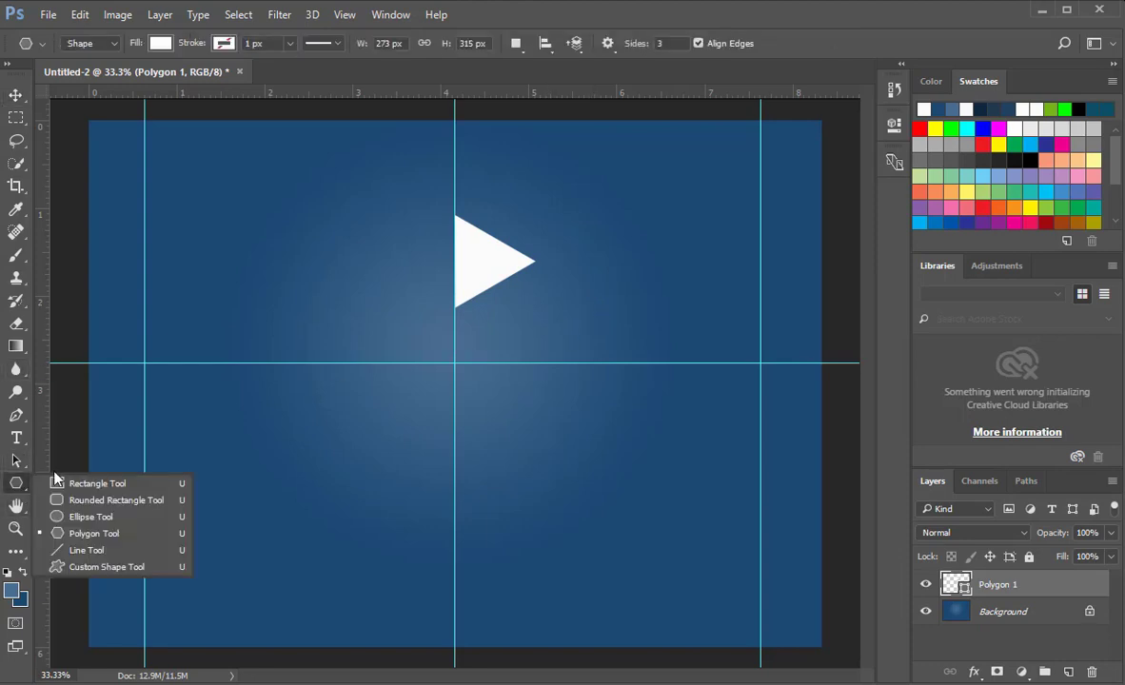
click(59, 444)
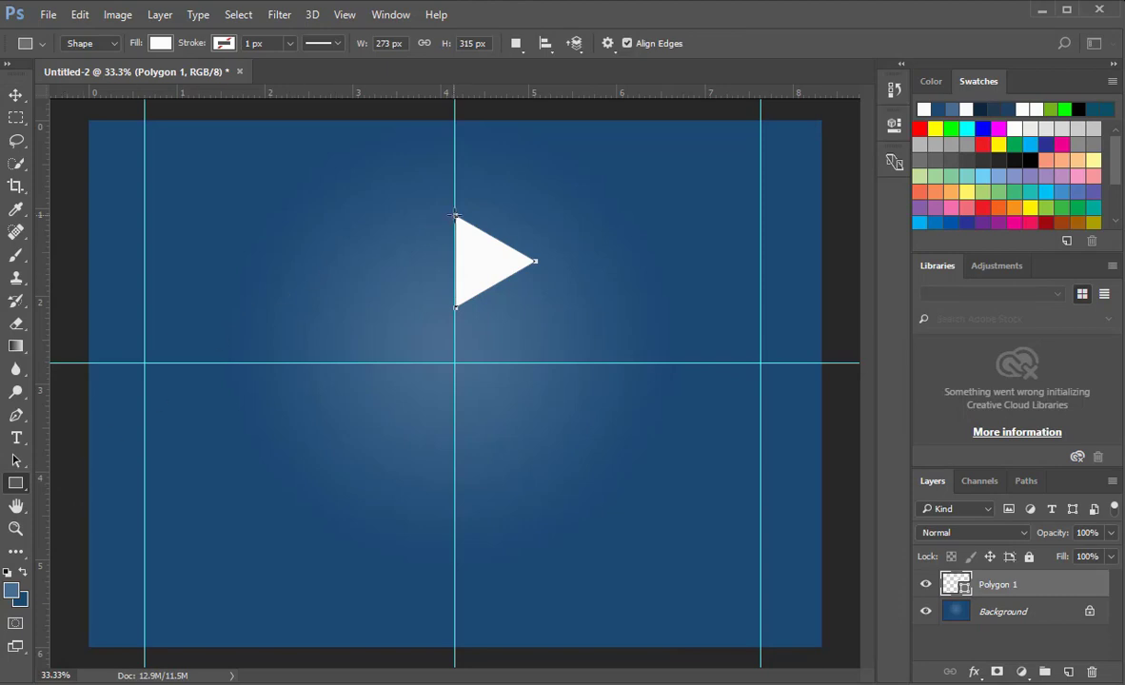
click(16, 96)
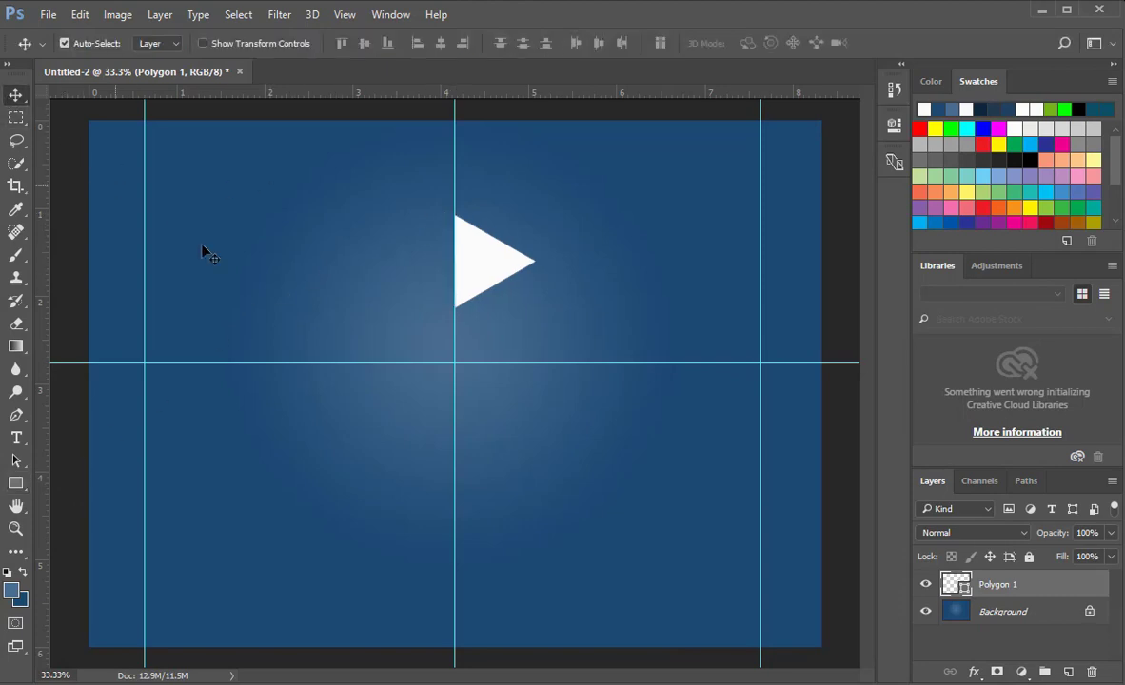
click(17, 483)
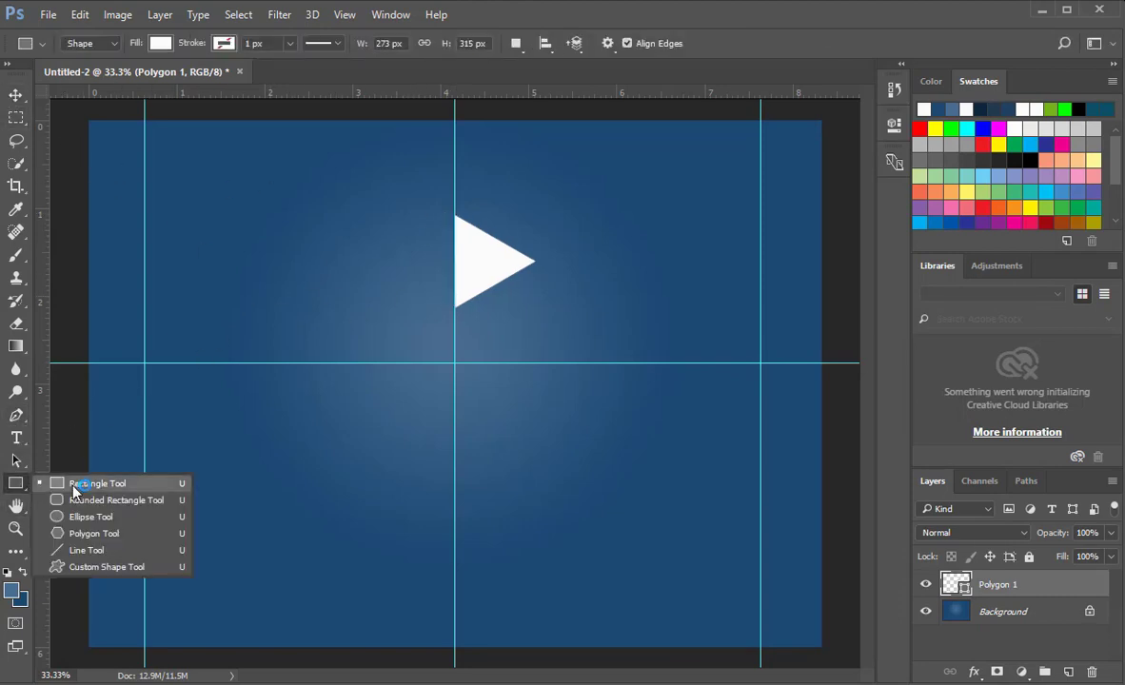
click(77, 482)
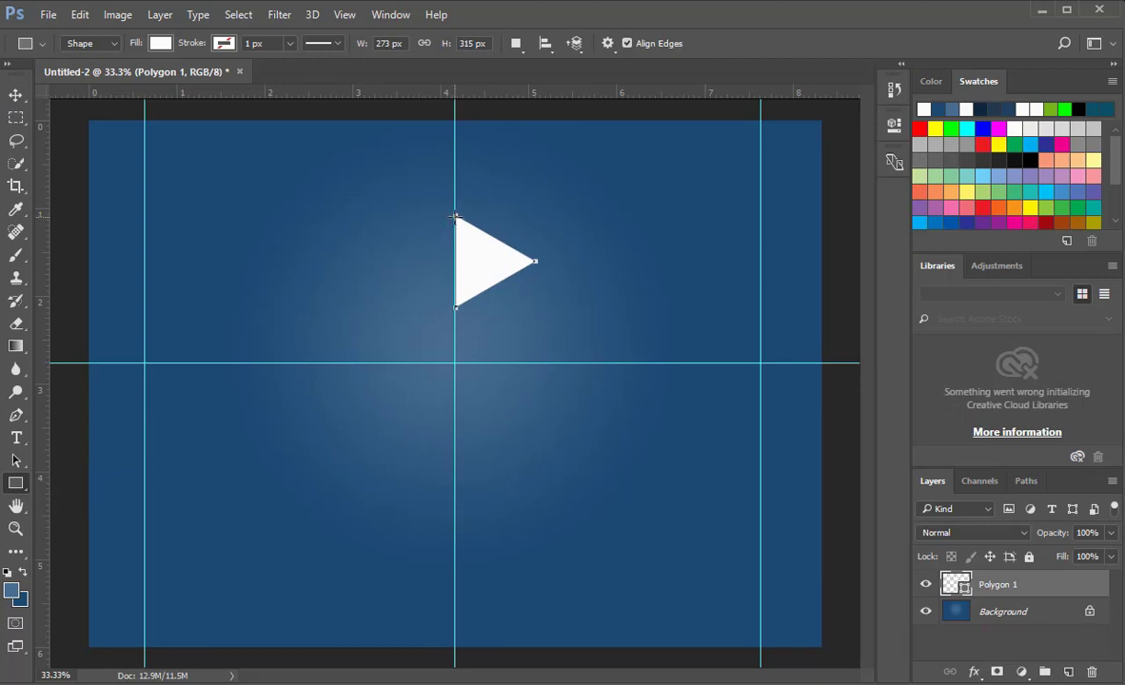
drag(454, 217, 427, 307)
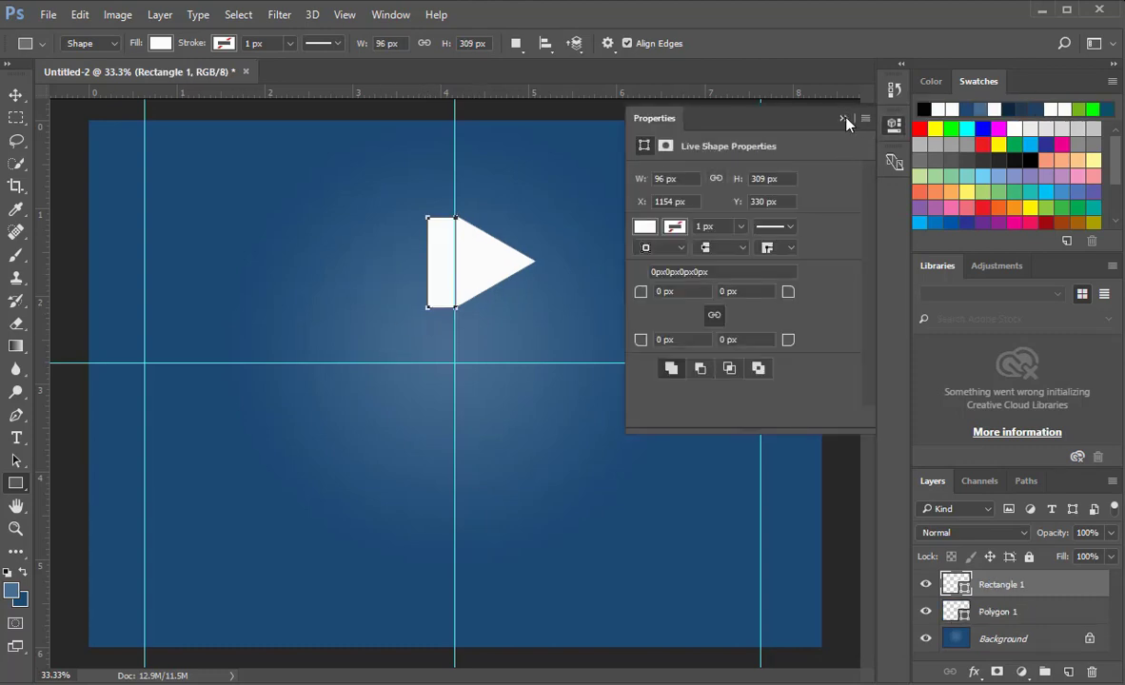
click(845, 116)
click(16, 96)
click(276, 268)
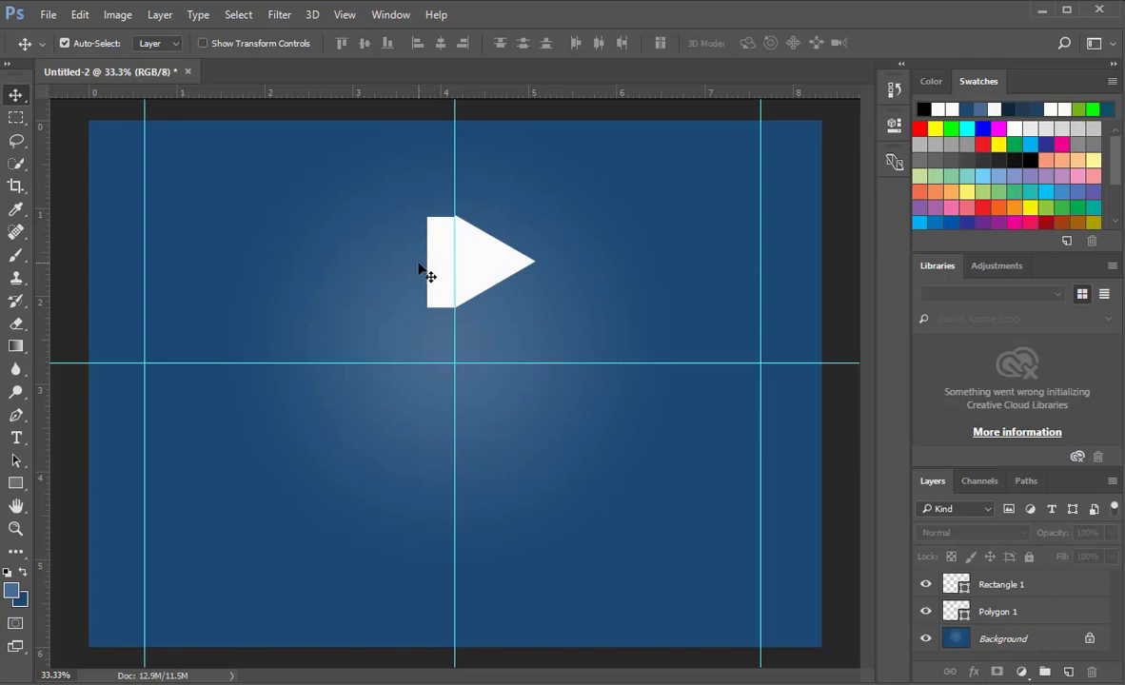
Step: Narrow the triangle horizontally to well under half its width, keeping its flat edge on the middle guide
click(476, 271)
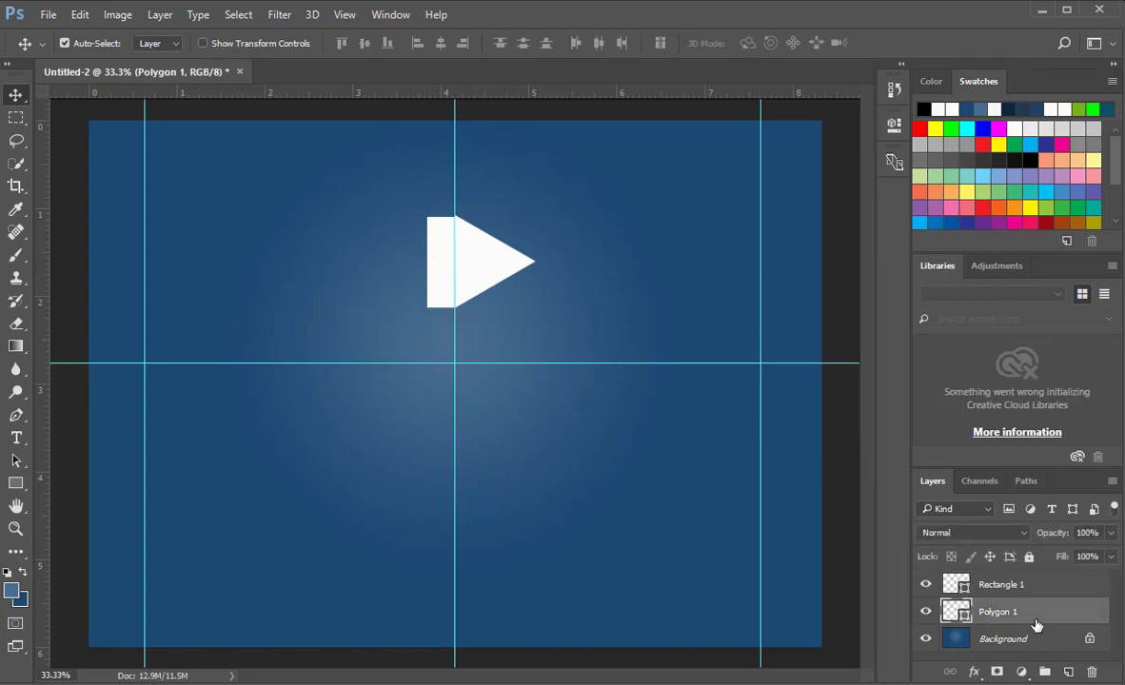
click(926, 611)
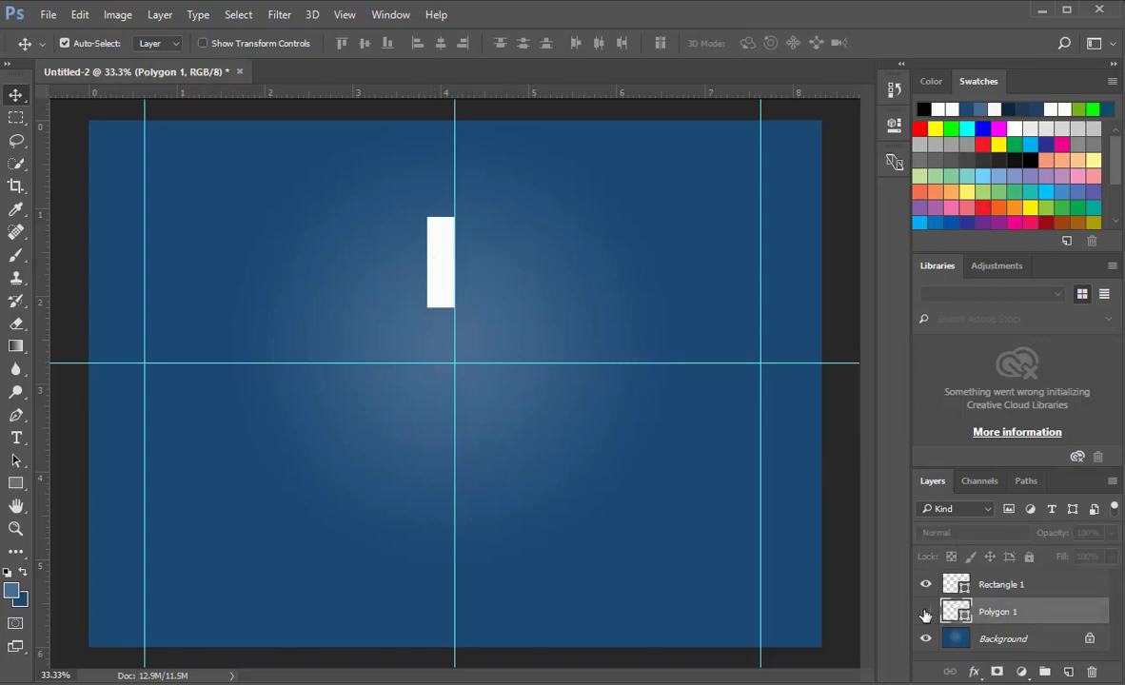
click(925, 611)
key(ctrl)
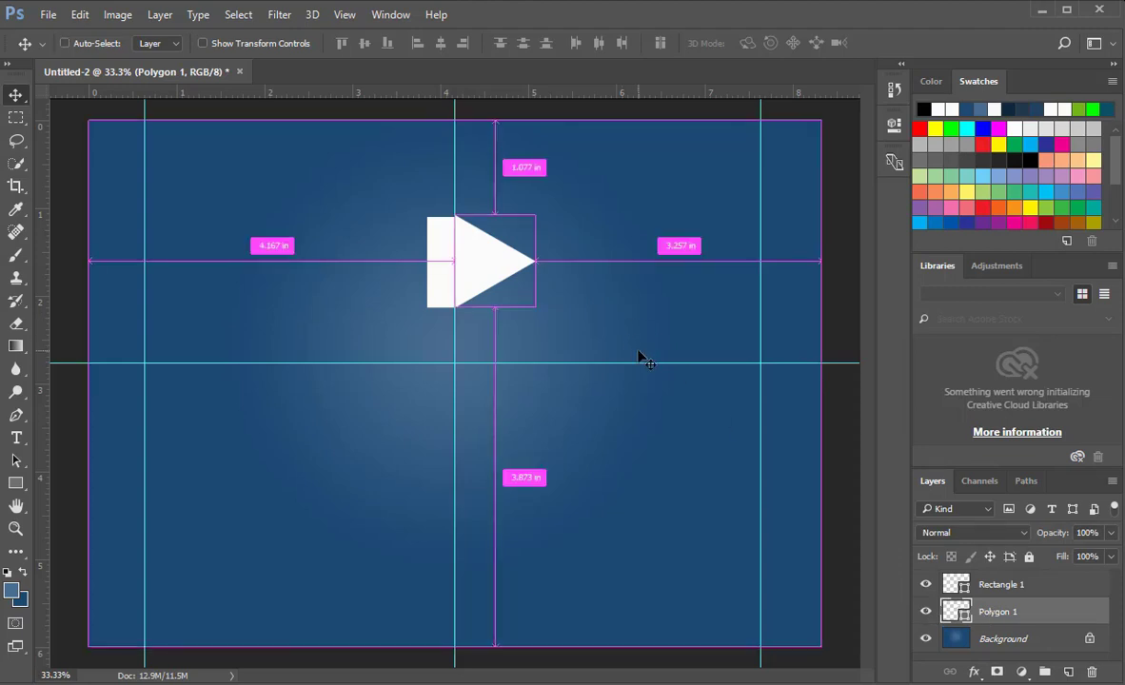
key(ctrl+t)
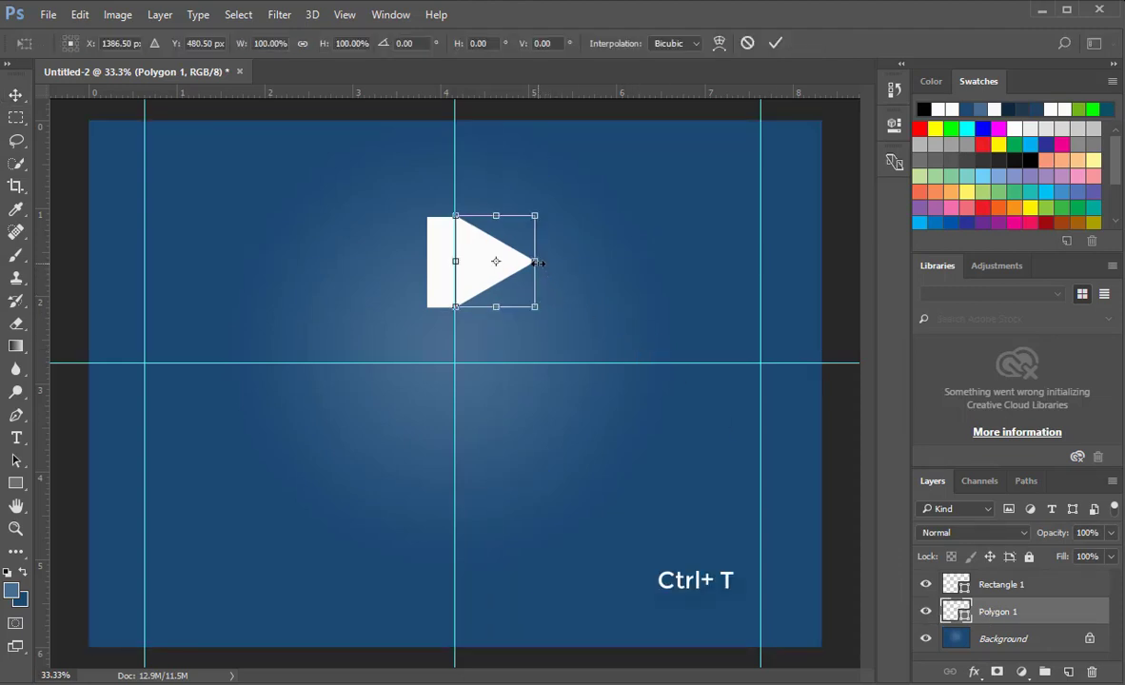
drag(534, 261, 487, 263)
key(Return)
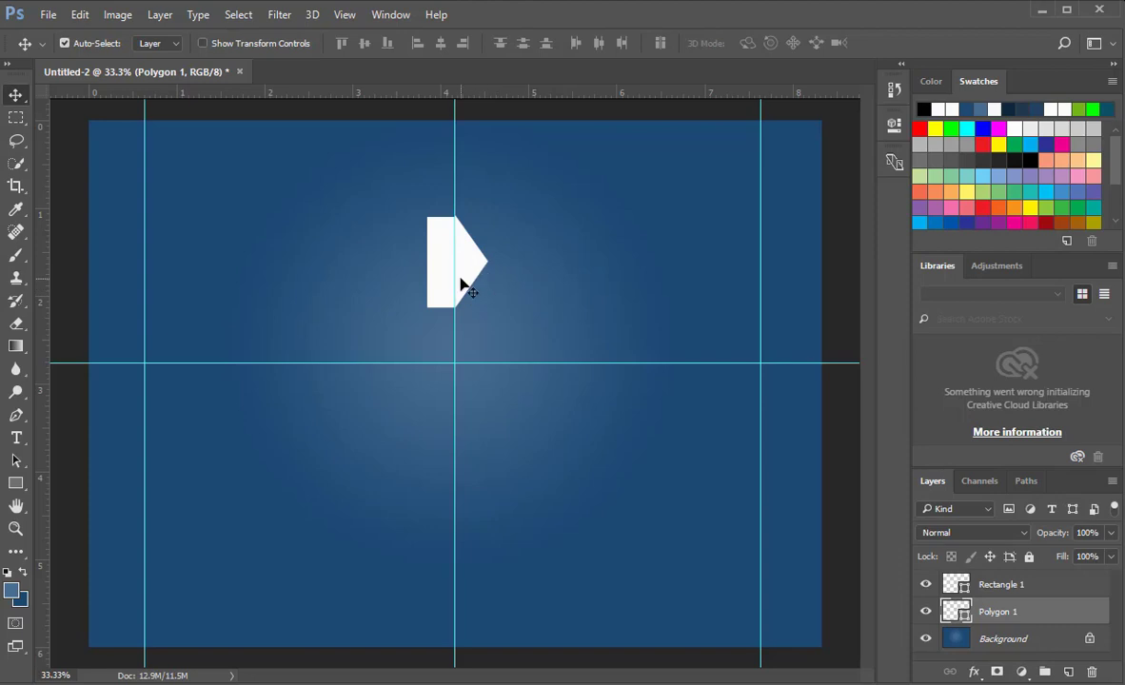
Step: Stretch the rectangle's left edge out to the leftmost vertical guide, at about 1102% width
click(1042, 589)
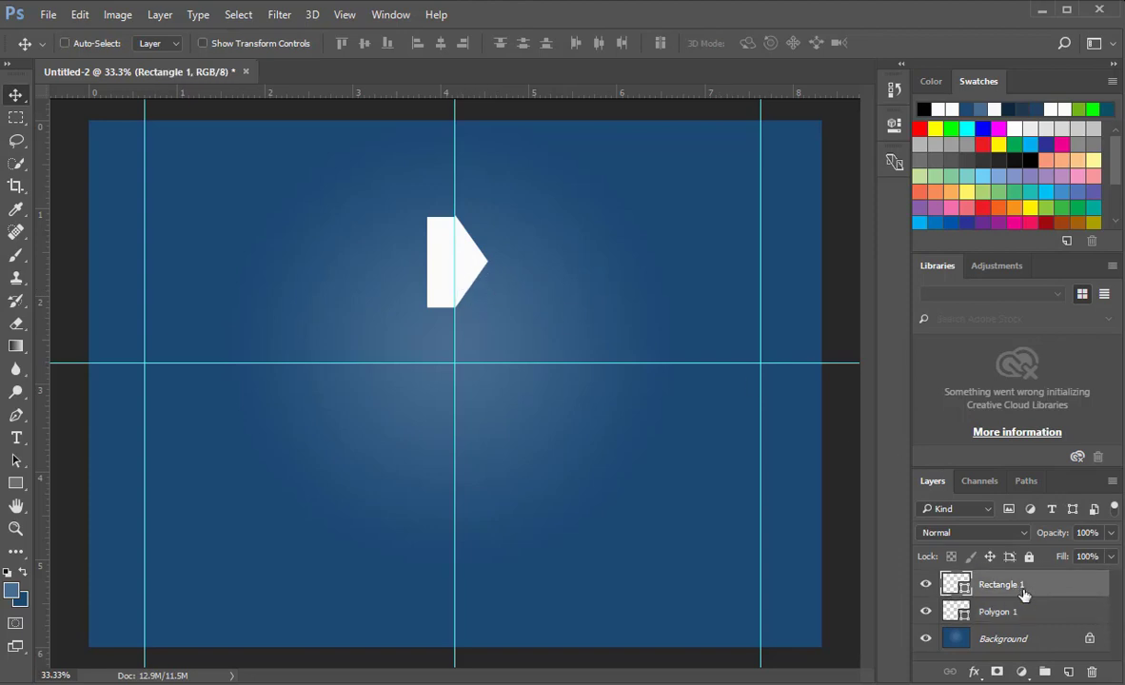
key(ctrl+t)
drag(427, 264, 145, 246)
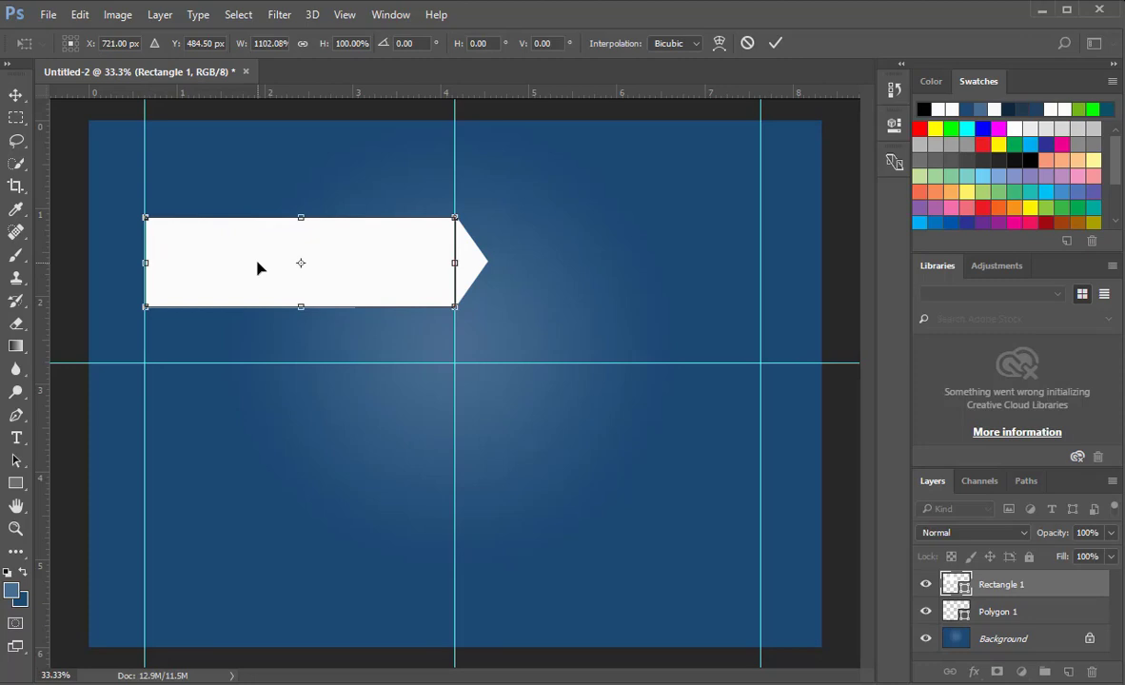
key(Return)
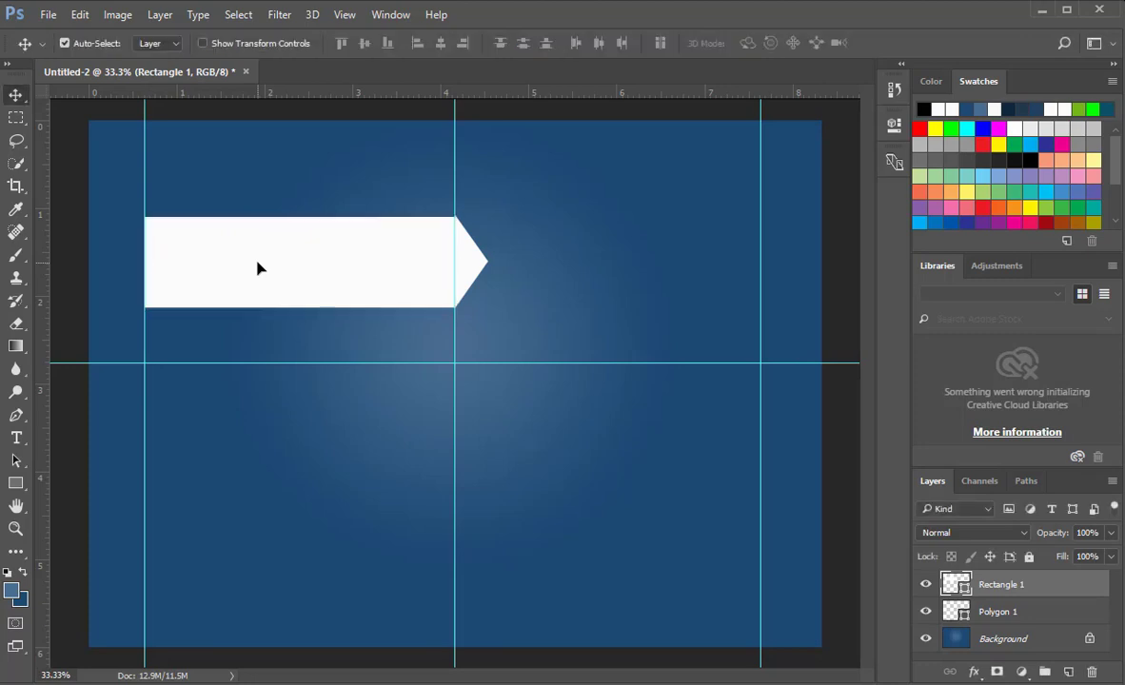
Step: Merge the rectangle and the triangle shape layers into a single arrow-shaped banner
shift+click(1016, 612)
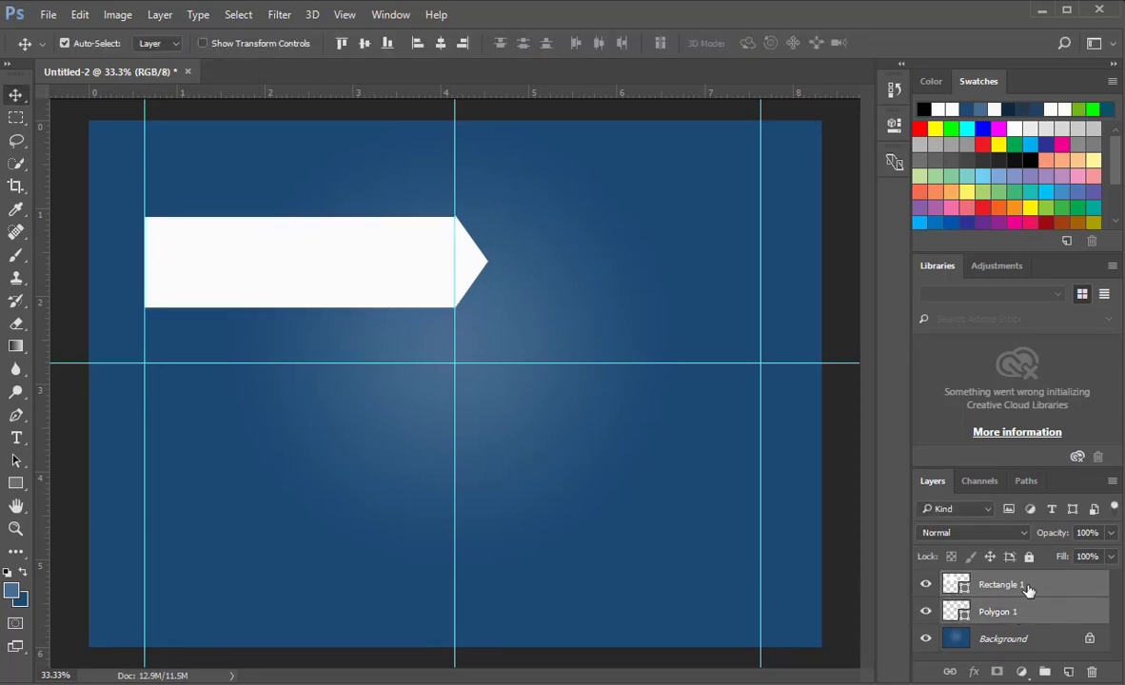
click(158, 15)
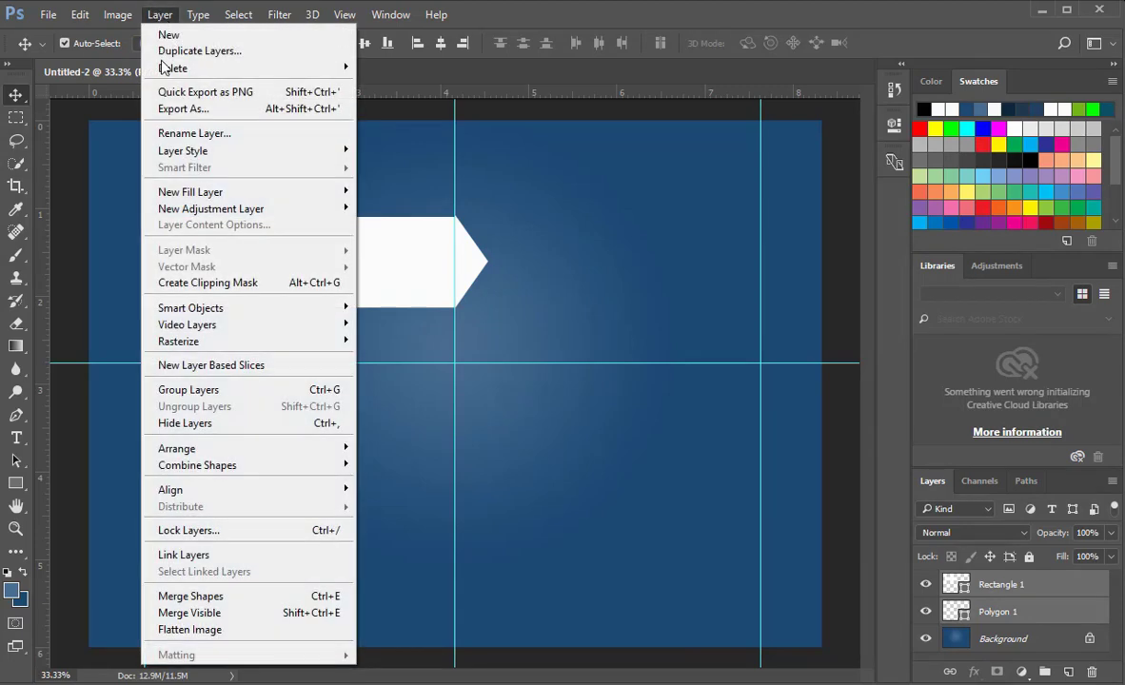
click(233, 600)
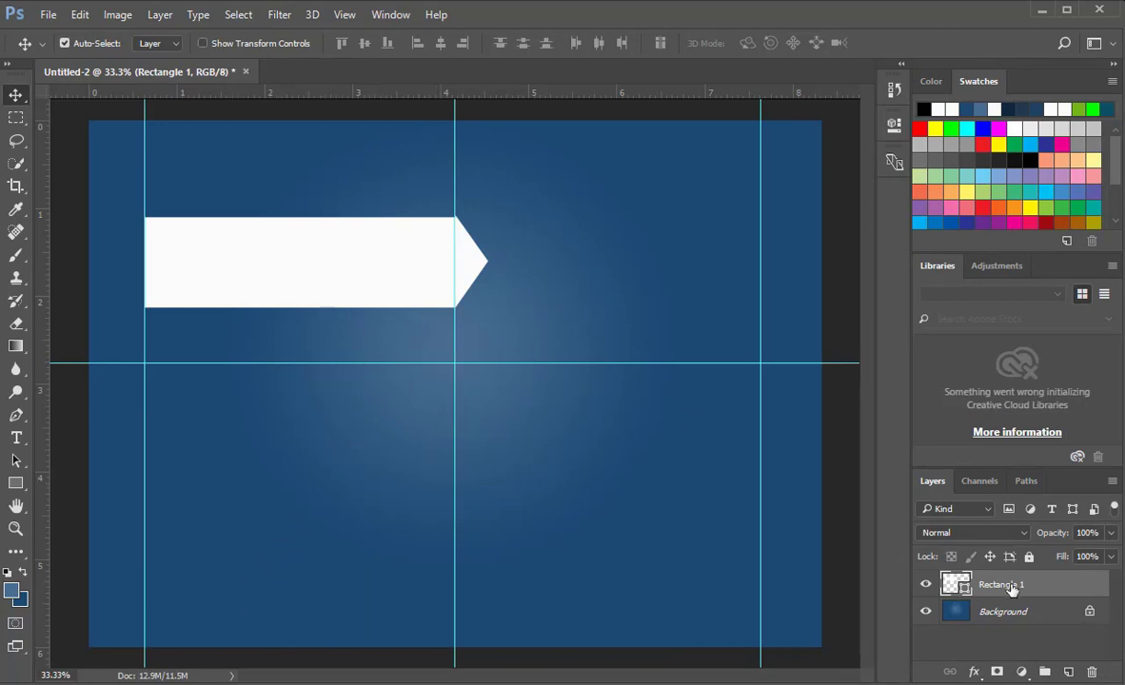
Step: Reduce the merged banner's height to about 65%, keeping its top edge in place
key(ctrl+t)
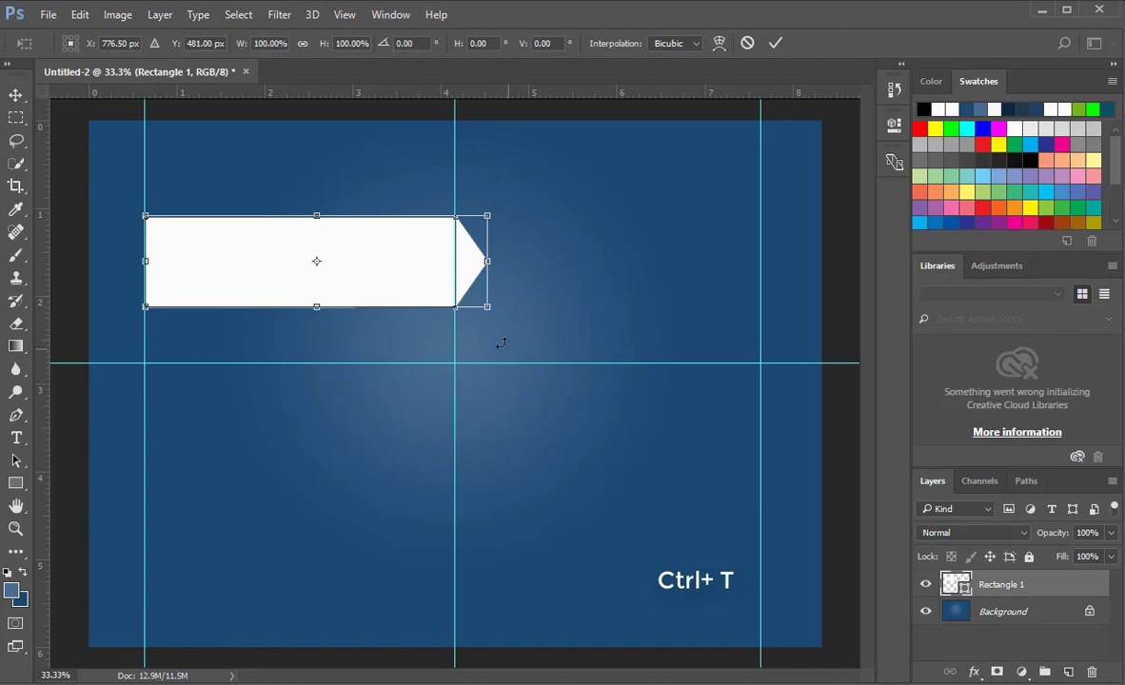
drag(317, 311, 320, 279)
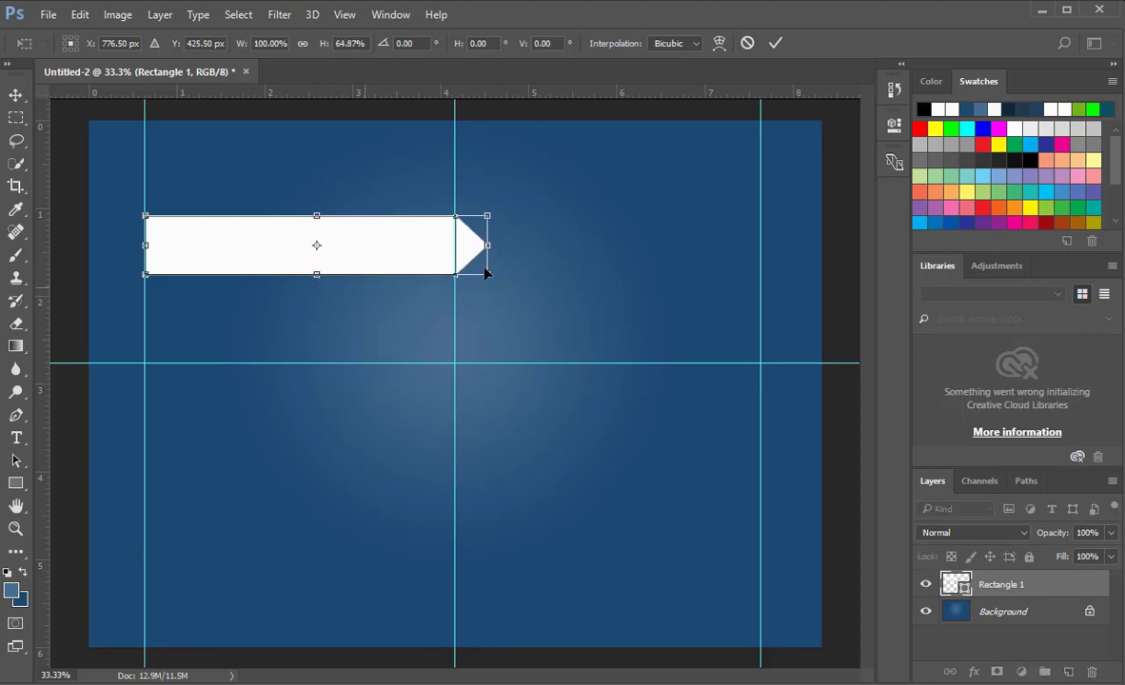
click(775, 43)
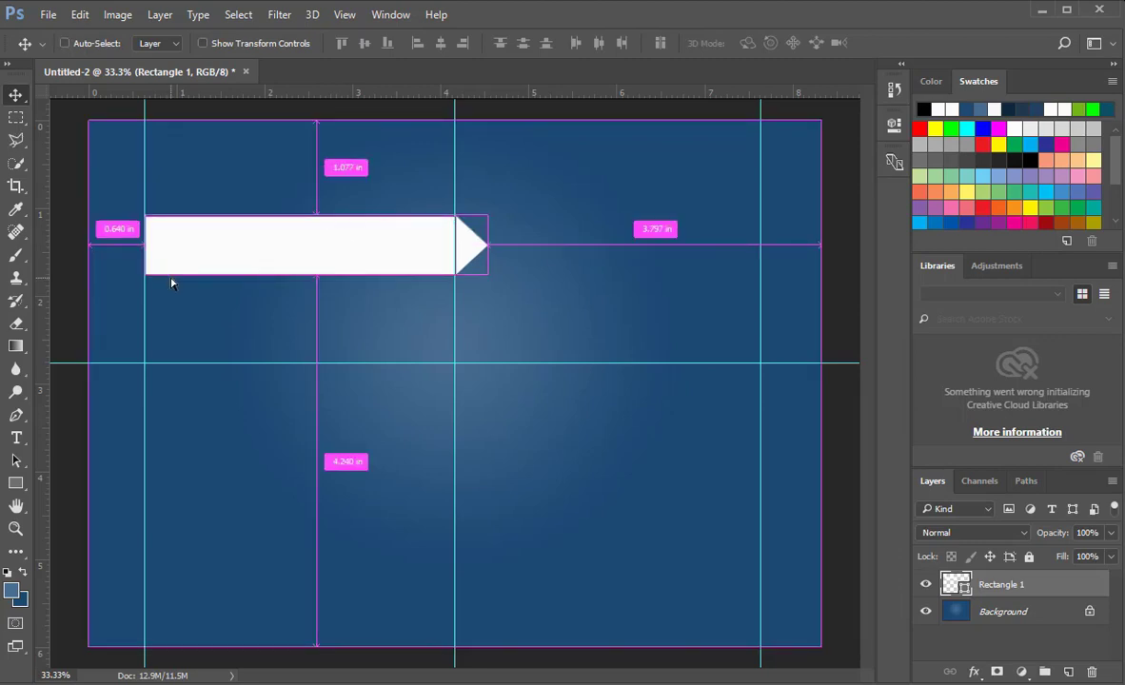
Step: Slant the banner's left end by pulling its lower-left corner inward, and nudge the banner left so its upper-left corner meets the leftmost guide
key(ctrl+t)
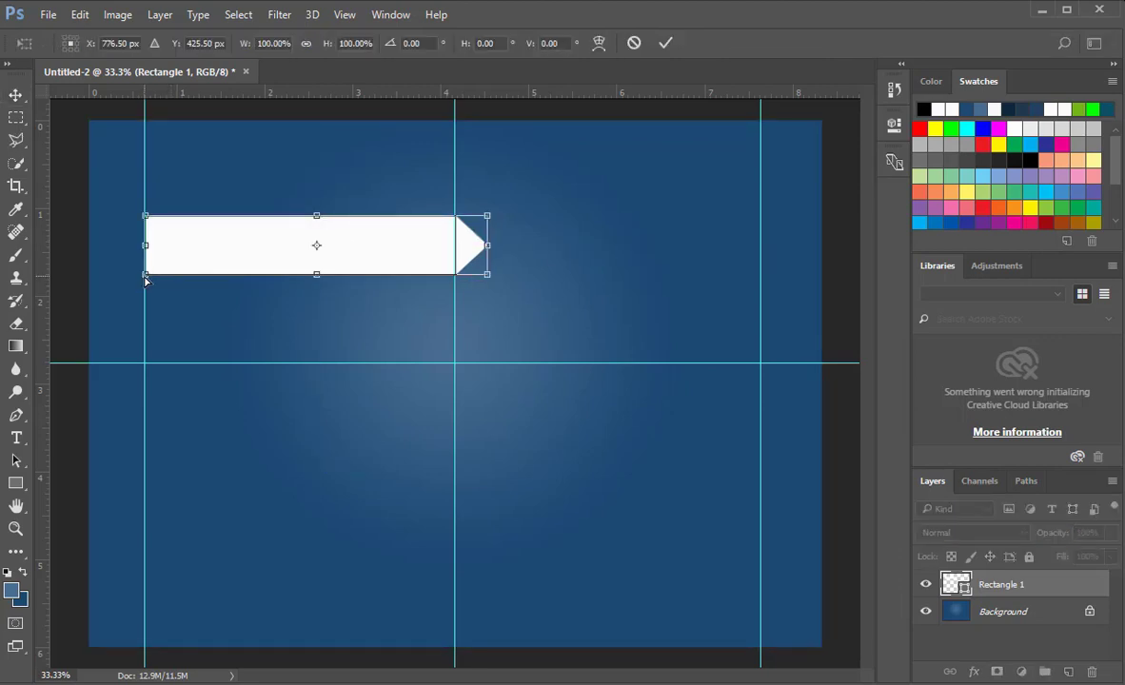
drag(147, 280, 176, 281)
key(Return)
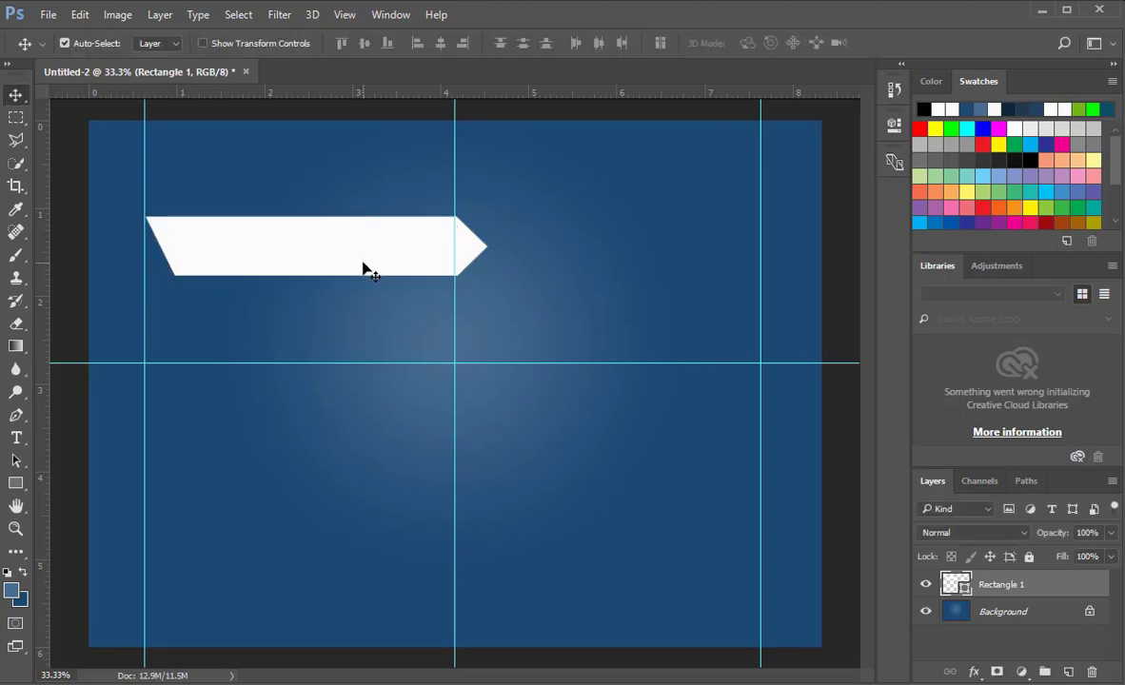
key(Left)
key(Left)
key(Left)
key(Left)
key(Left)
key(Left)
Step: Duplicate the banner layer under the default name and move the copy straight down until it sits directly below the original
right_click(1072, 588)
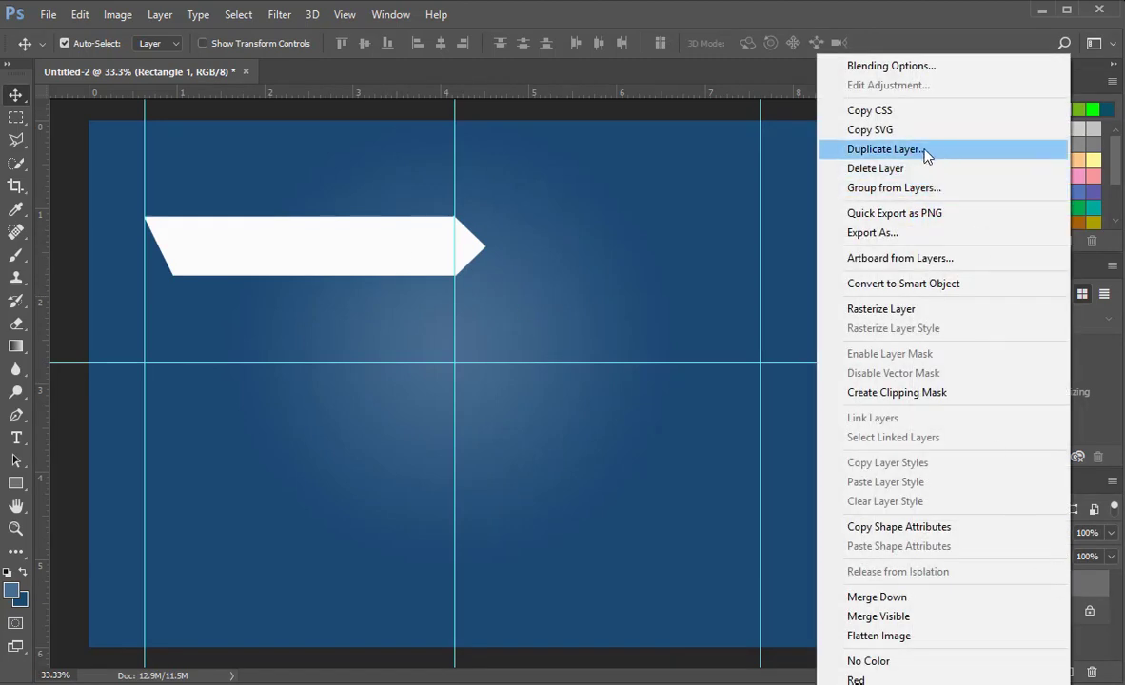
click(857, 149)
click(713, 269)
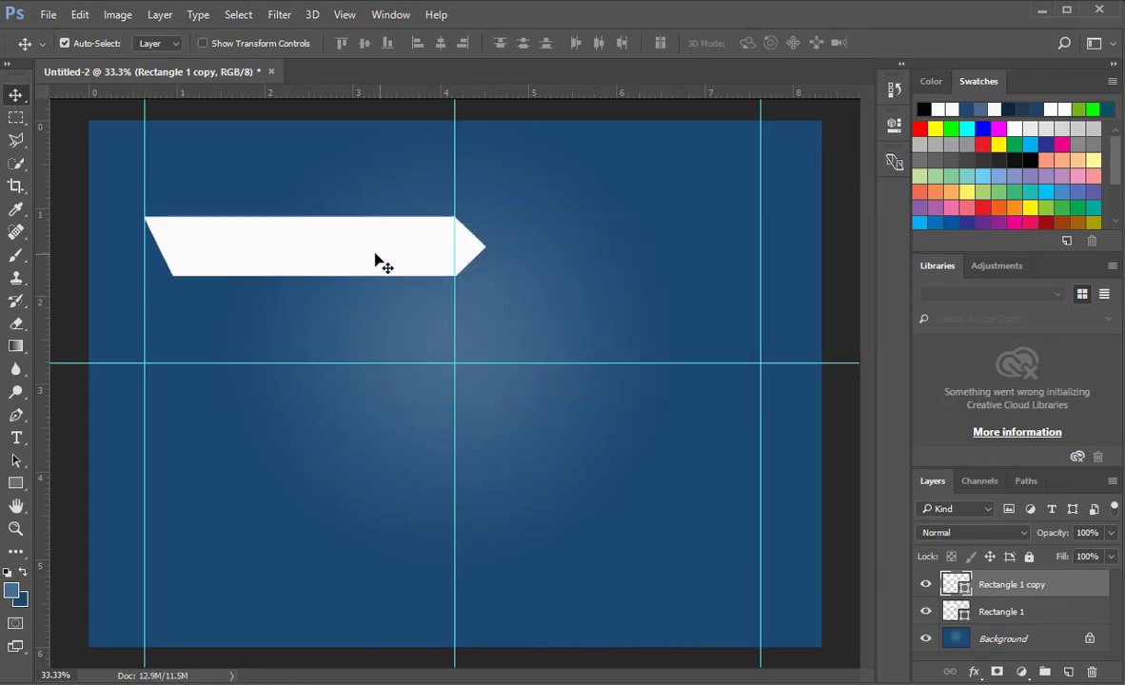
key(shift+Down)
key(shift+Down)
key(shift+Down)
key(shift+Down)
key(shift+Down)
key(shift+Down)
key(shift+Down)
key(shift+Down)
key(shift+Down)
key(shift+Down)
key(shift+Down)
key(shift+Down)
key(shift+Down)
key(shift+Down)
key(shift+Down)
key(shift+Down)
key(shift+Down)
key(shift+Down)
key(shift+Down)
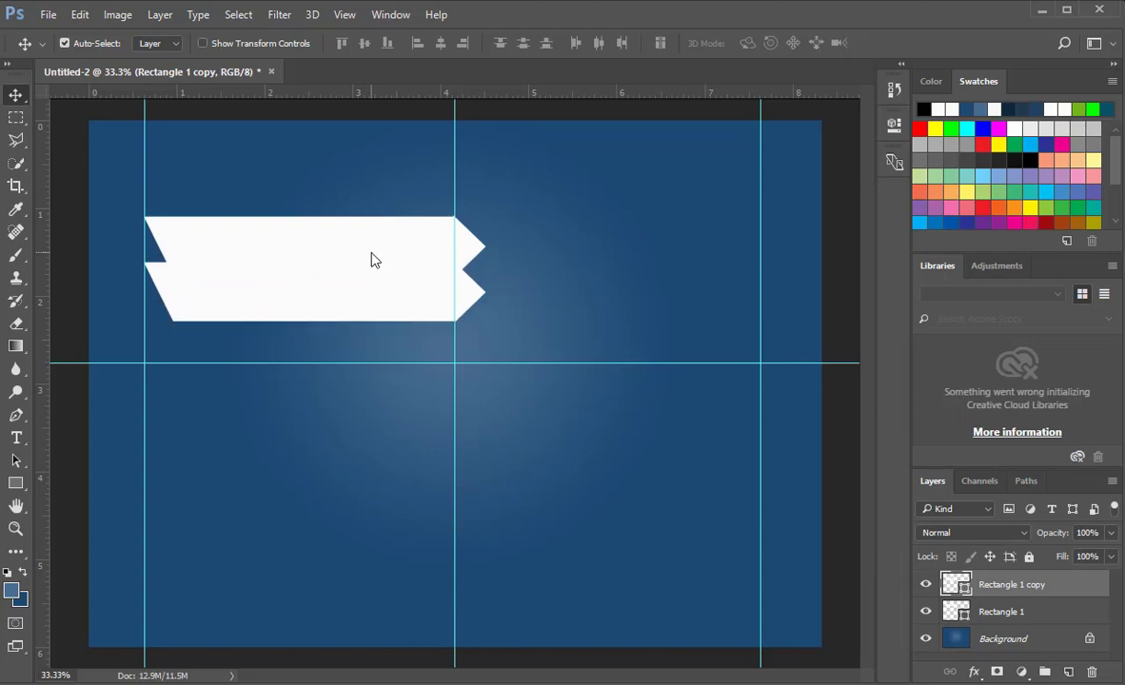
key(Up)
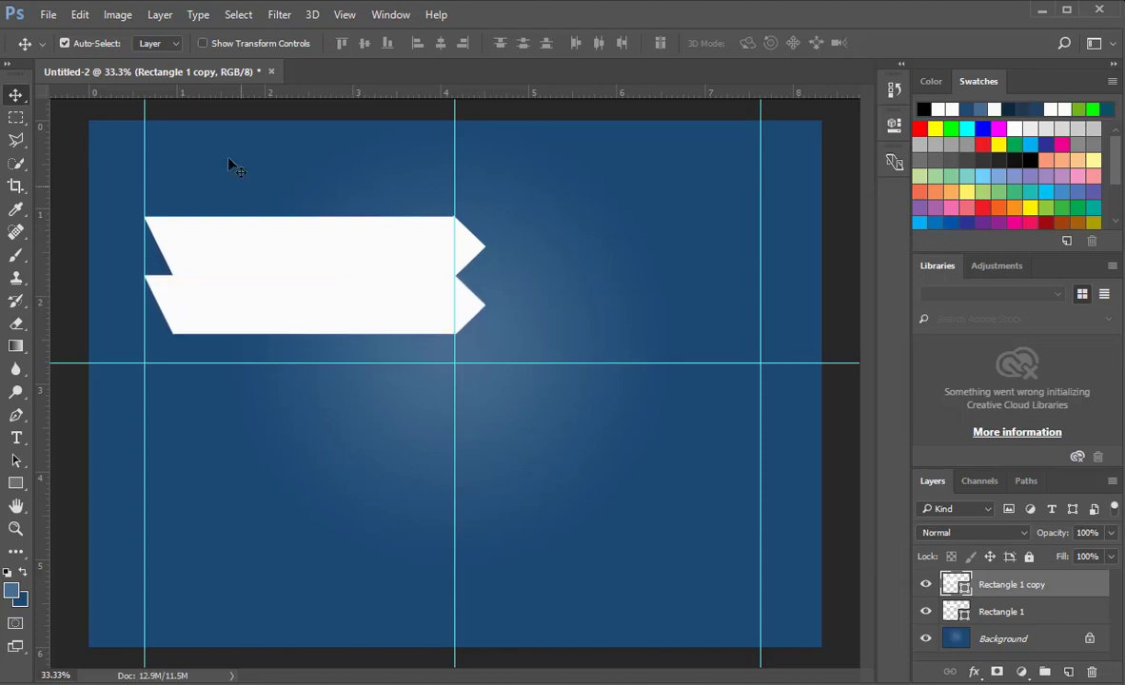
Step: Flip the second banner vertically so its slanted left end mirrors the first banner's
click(80, 16)
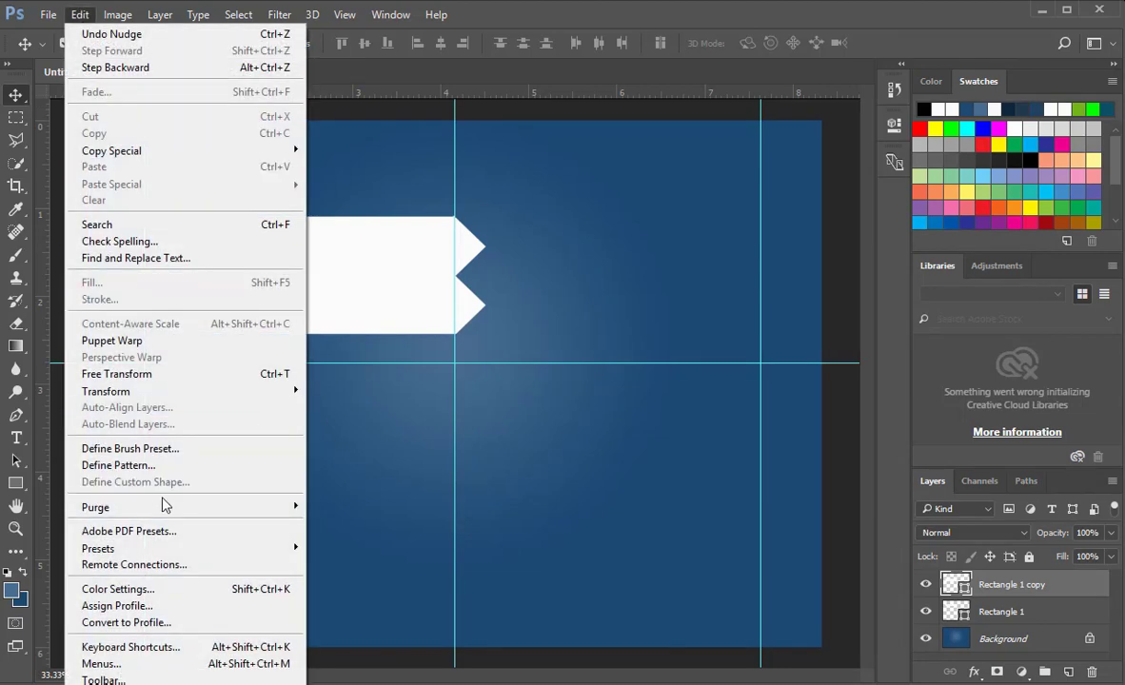
mouse_move(160, 392)
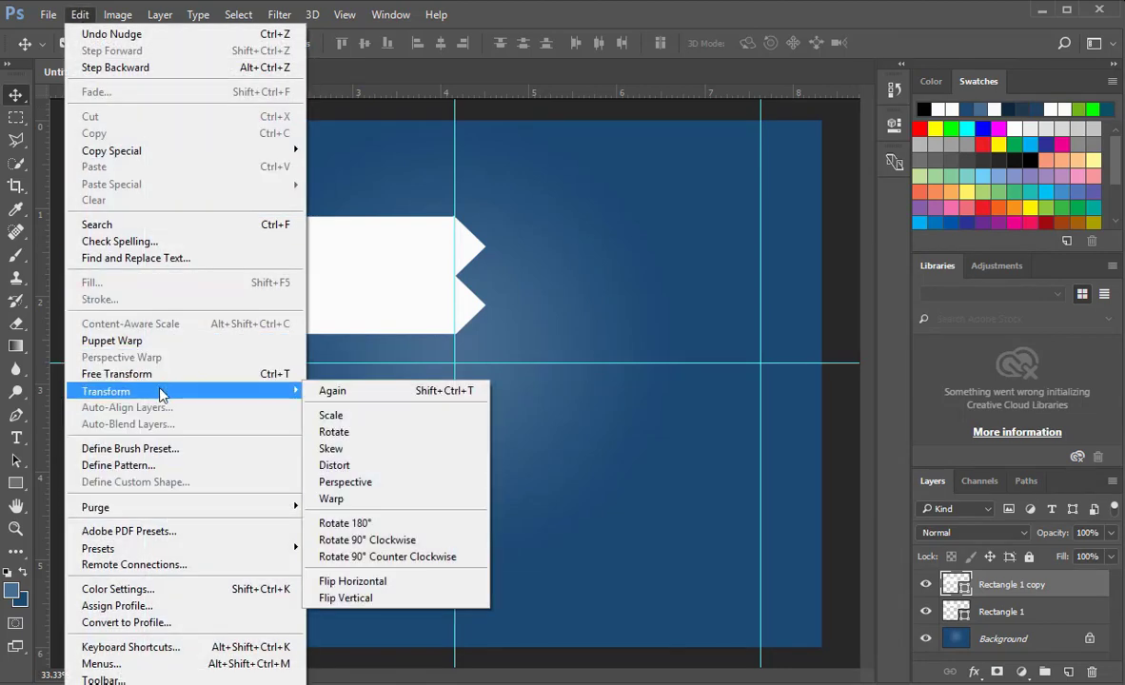
click(350, 596)
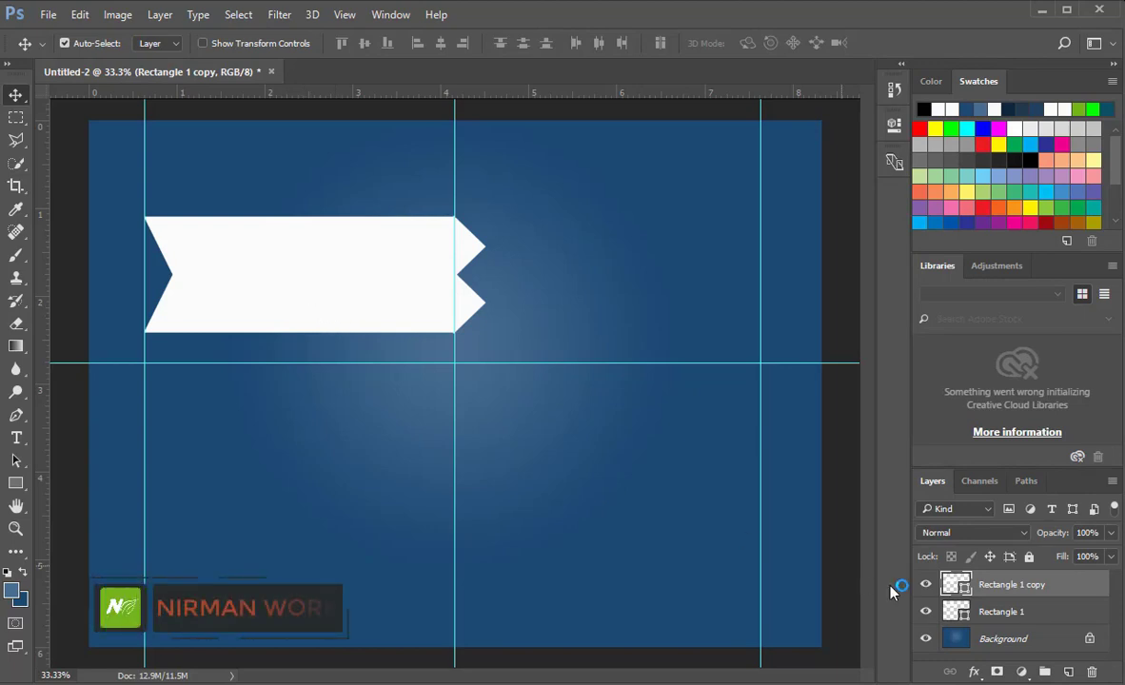
Step: Duplicate the second banner and move the new copy straight down until its top edge meets the second banner's bottom edge
right_click(1052, 591)
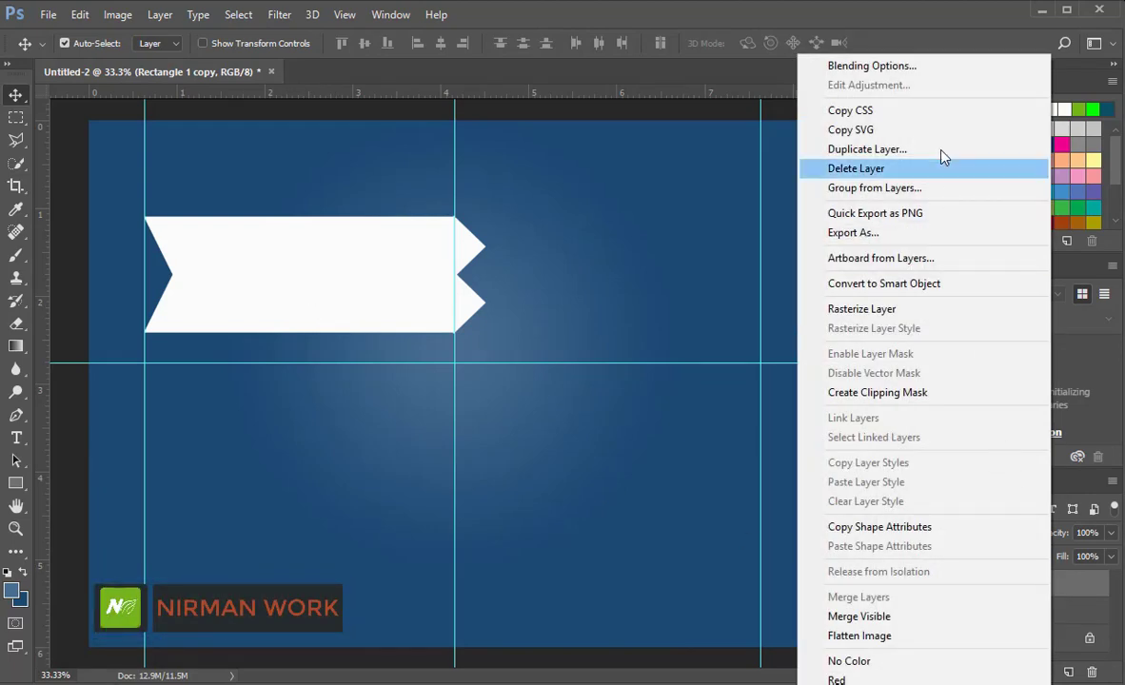
click(866, 150)
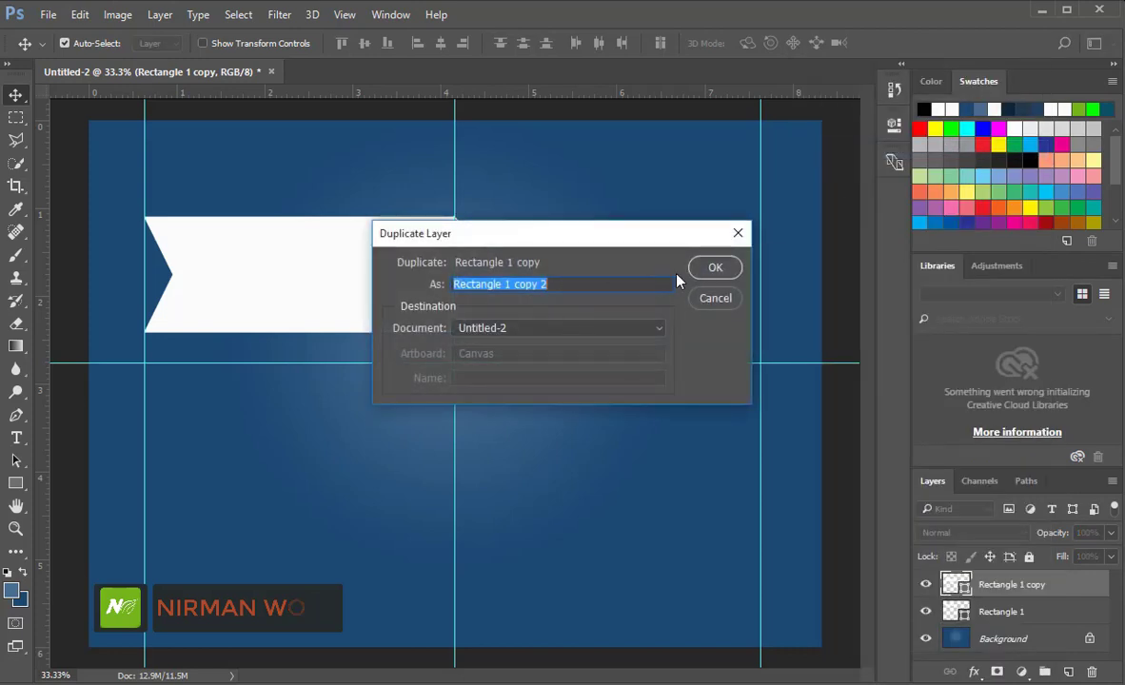
click(716, 268)
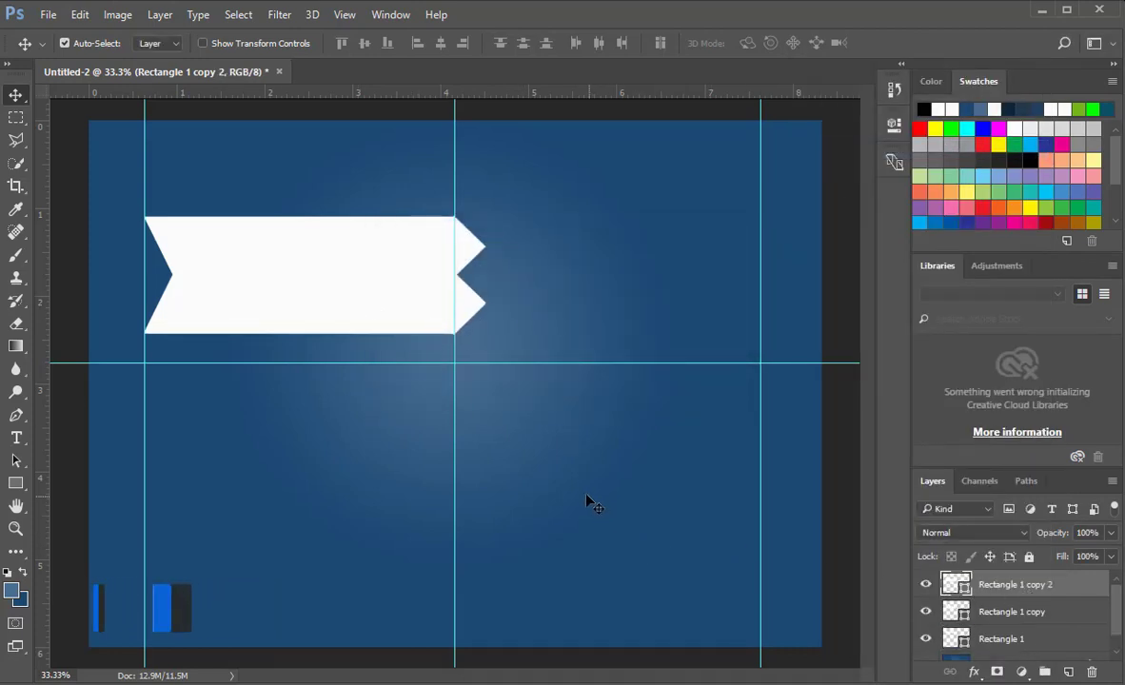
key(shift+Down)
key(shift+Down)
key(shift+Down)
key(shift+Down)
key(shift+Down)
key(shift+Down)
key(shift+Down)
key(shift+Down)
key(shift+Down)
key(shift+Down)
key(shift+Down)
key(shift+Down)
key(shift+Down)
key(shift+Down)
key(shift+Down)
key(shift+Down)
key(shift+Down)
key(shift+Down)
key(shift+Down)
key(shift+Down)
key(shift+Down)
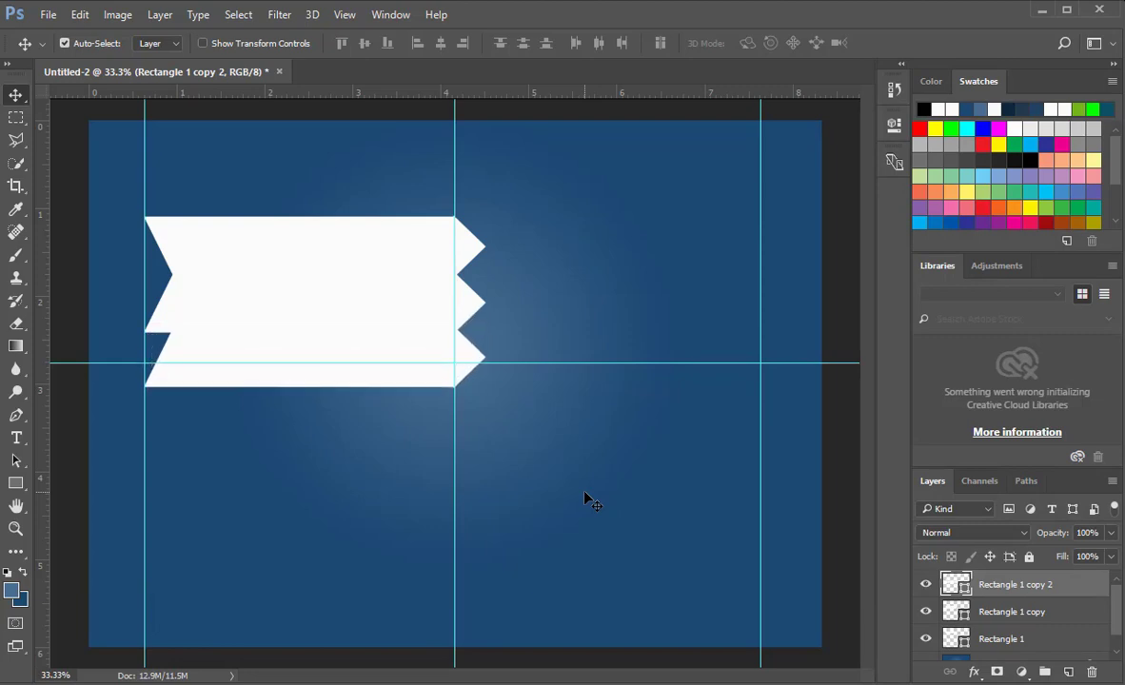
key(Up)
key(Up)
key(Up)
key(Up)
key(Up)
key(Up)
key(Up)
key(Up)
key(Up)
key(Up)
key(Up)
key(Up)
key(Up)
key(Up)
key(Up)
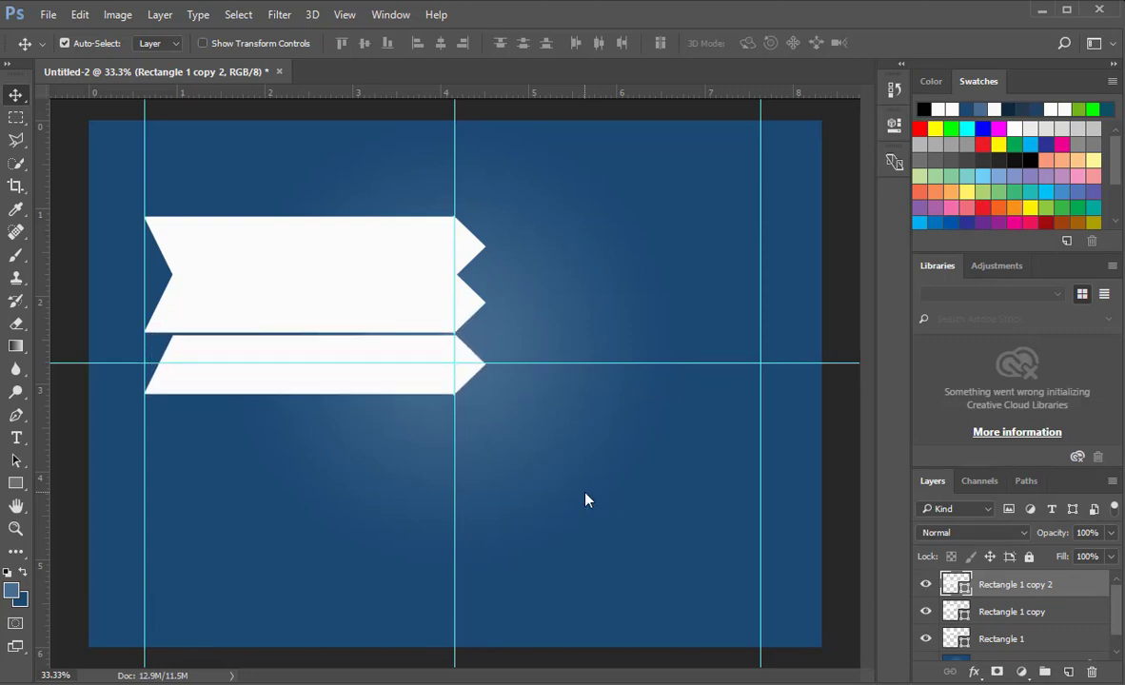
key(Up)
key(Up)
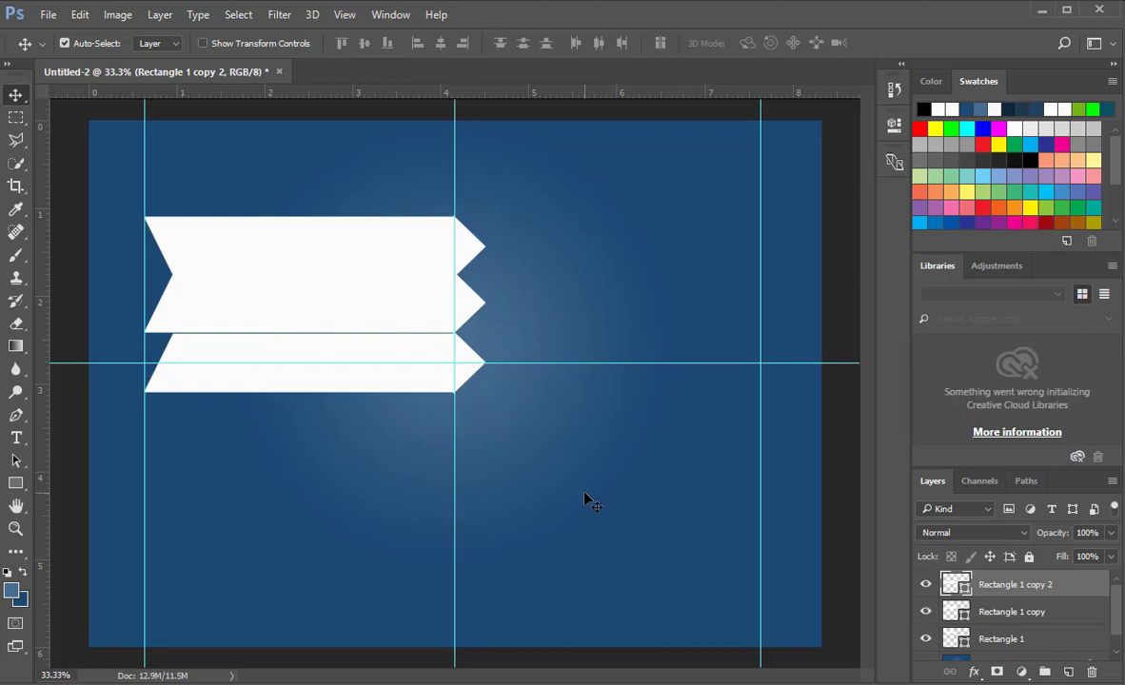
key(Up)
key(Up)
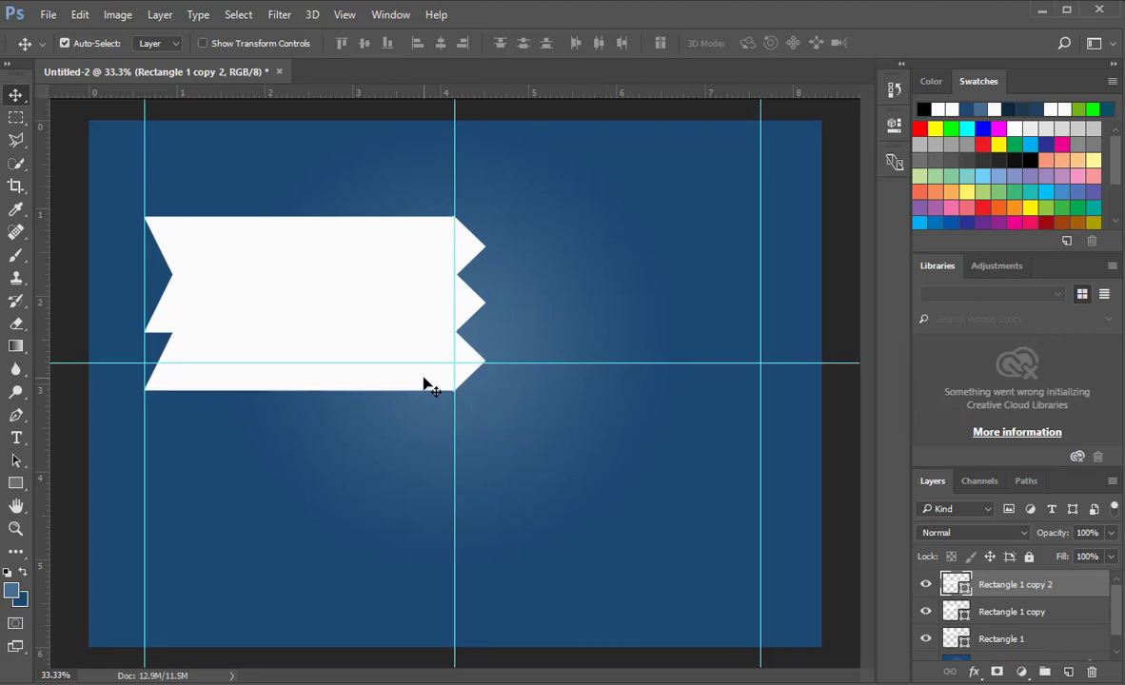
Step: Flip the third banner vertically and nudge it up to close the thin gap below the second banner
click(76, 14)
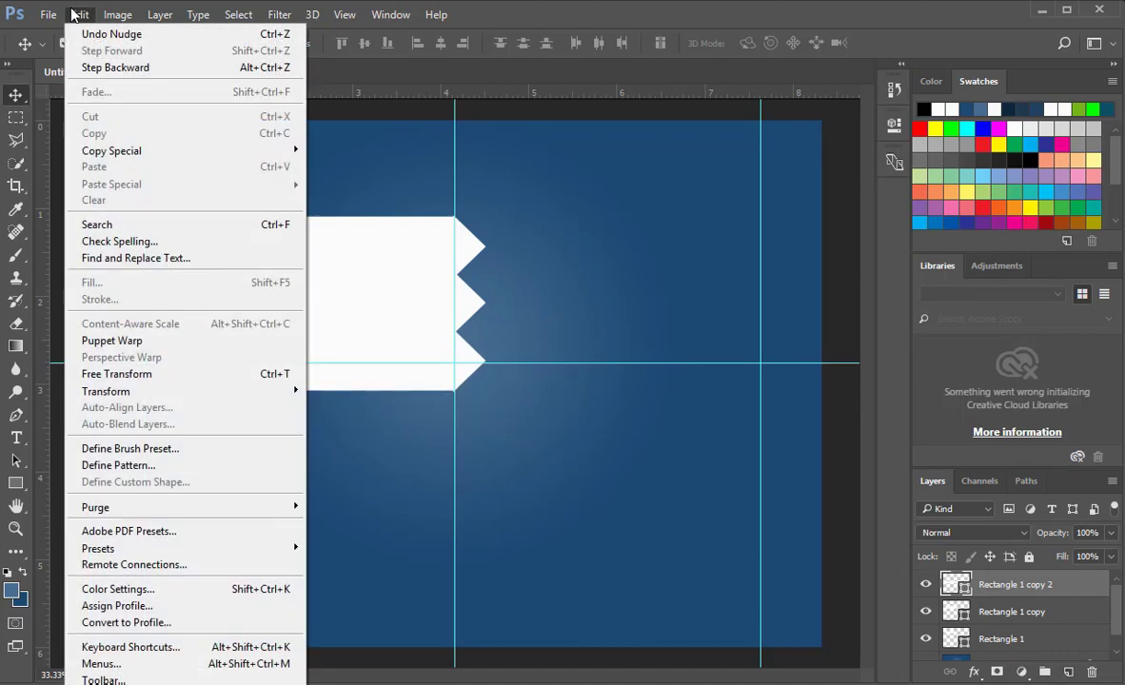
mouse_move(156, 392)
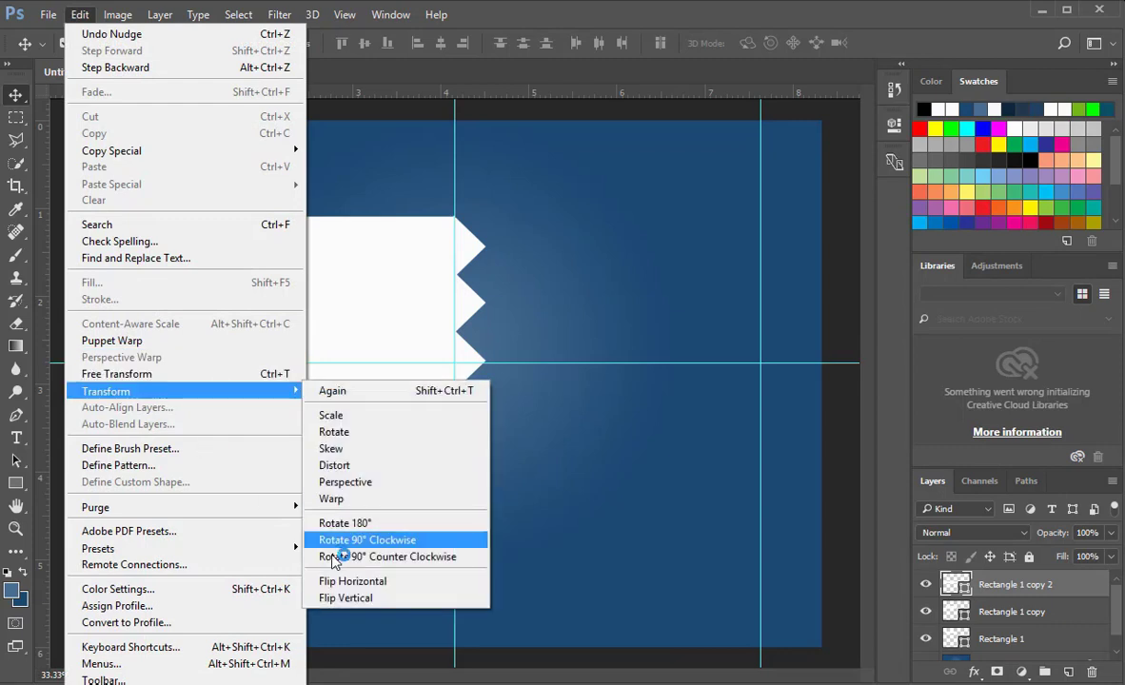
click(347, 599)
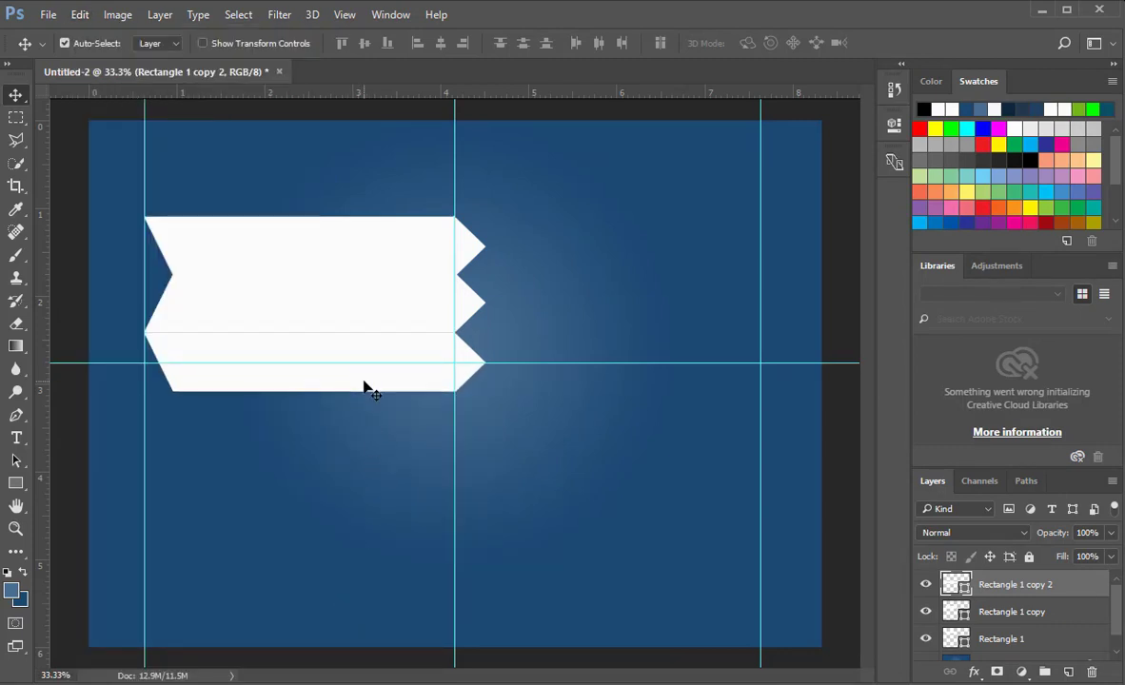
key(Up)
key(Up)
key(Up)
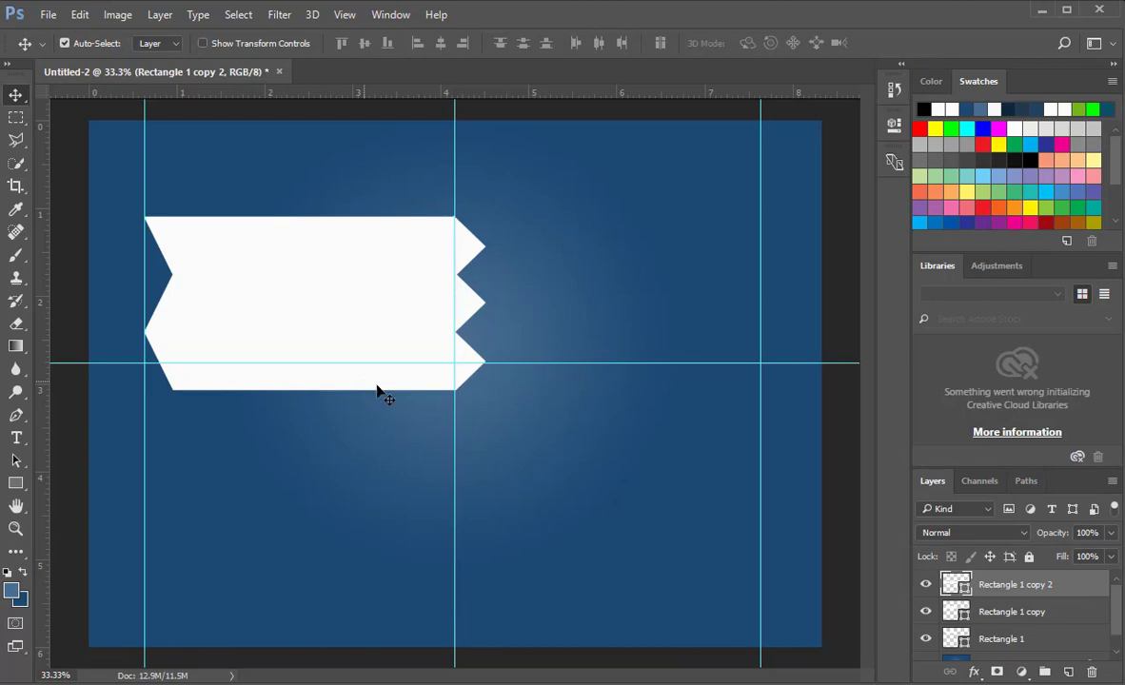
Step: Duplicate the third banner and move the new copy straight down until it sits flush below the third
right_click(1034, 588)
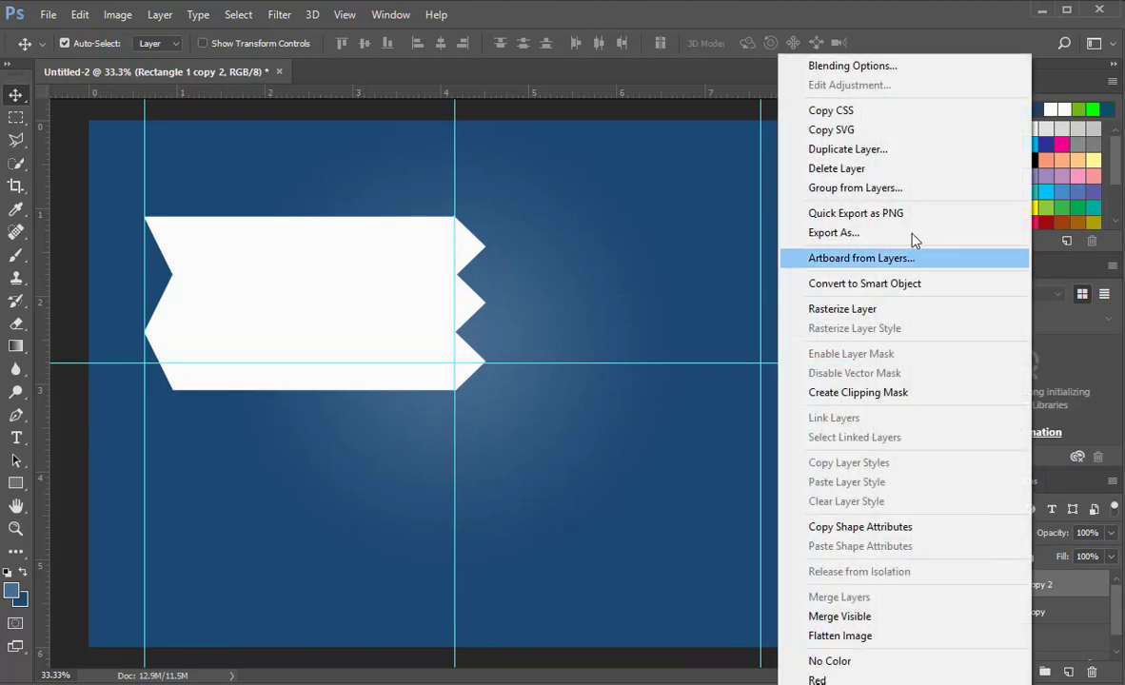
click(830, 150)
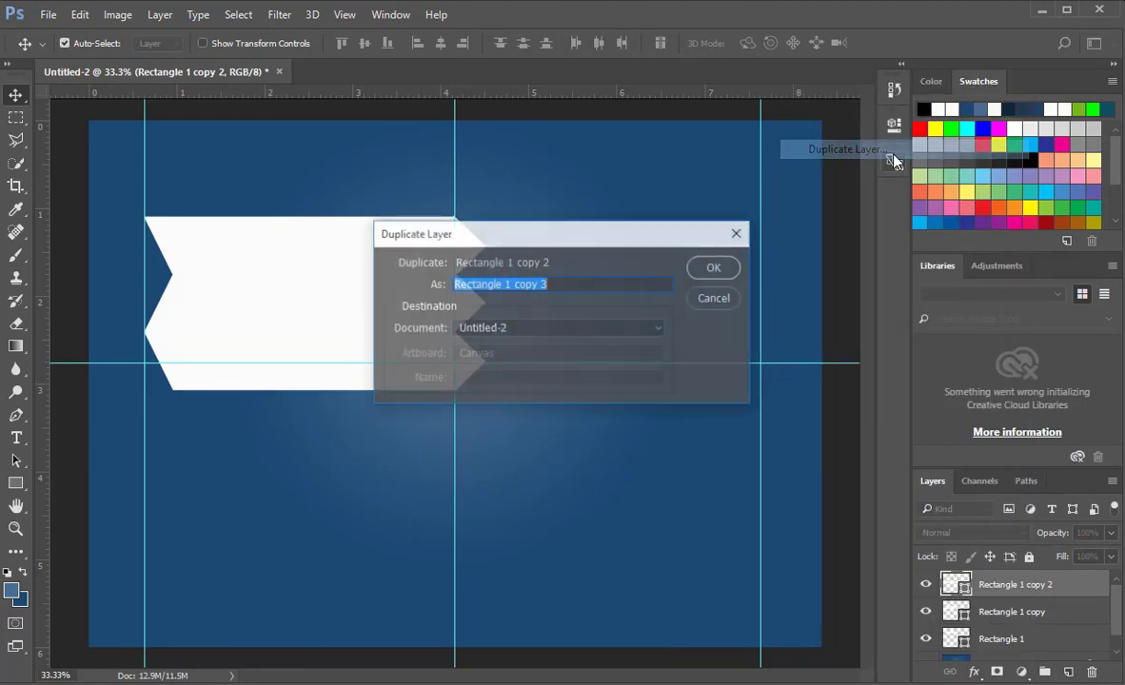
click(716, 267)
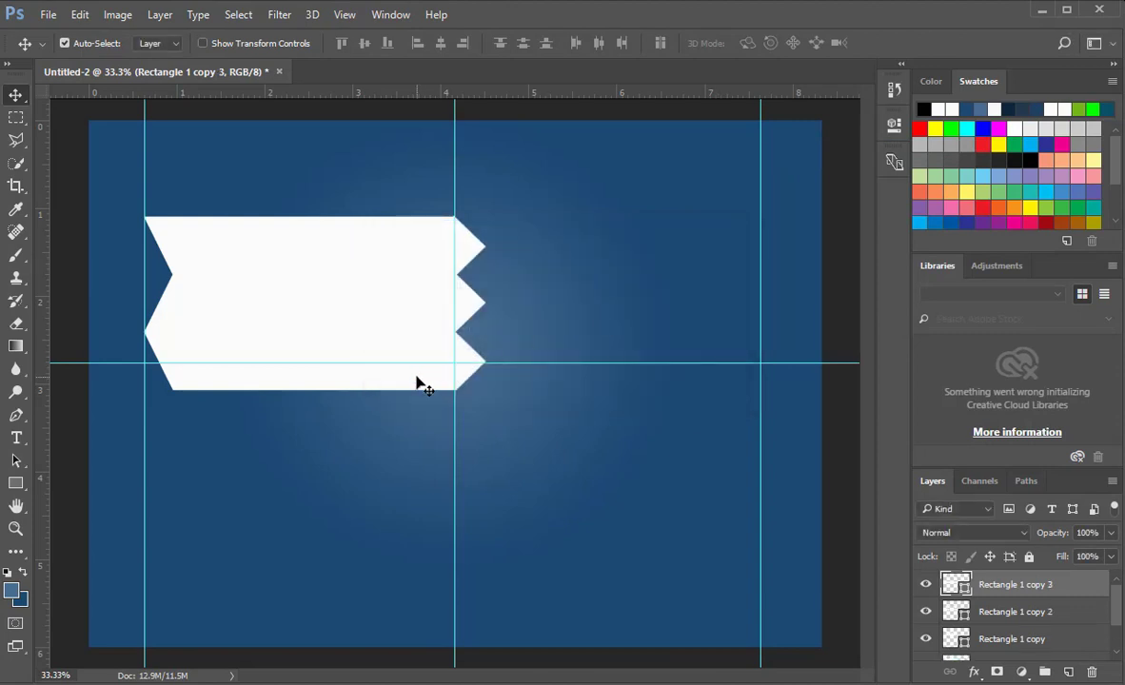
key(shift+Down)
key(shift+Down)
key(shift+Down)
key(shift+Down)
key(shift+Down)
key(shift+Down)
key(shift+Down)
key(shift+Down)
key(shift+Down)
key(shift+Down)
key(shift+Down)
key(shift+Down)
key(shift+Down)
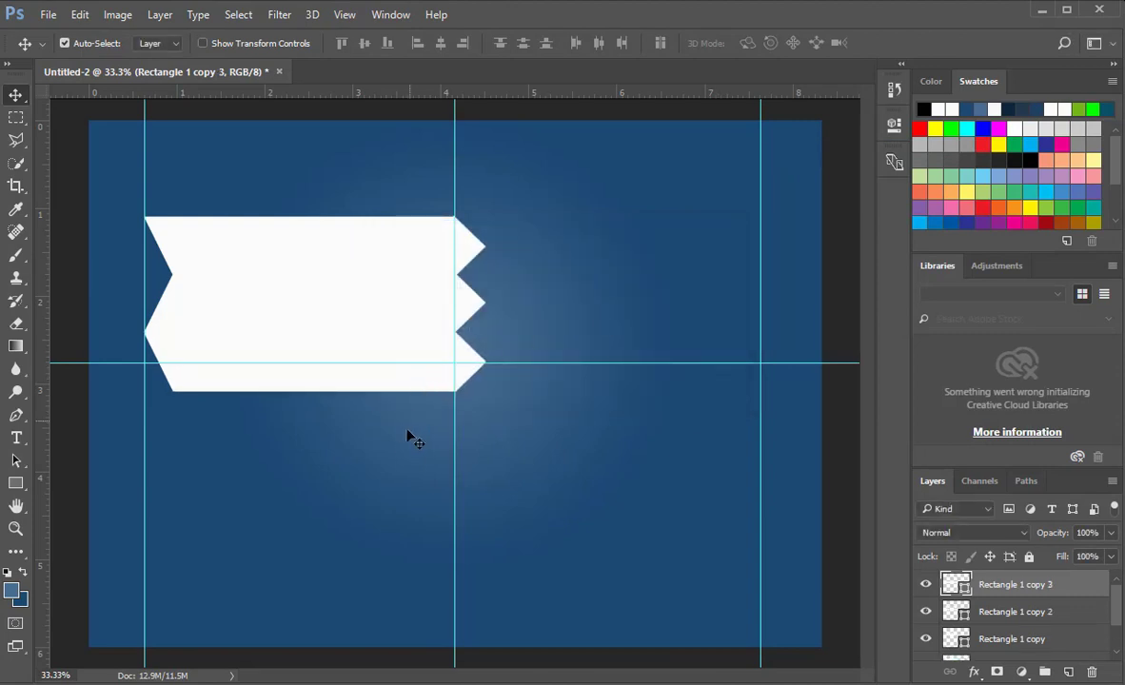
key(shift+Down)
key(shift+Down)
key(shift+Down)
key(shift+Down)
key(shift+Down)
key(shift+Down)
key(shift+Down)
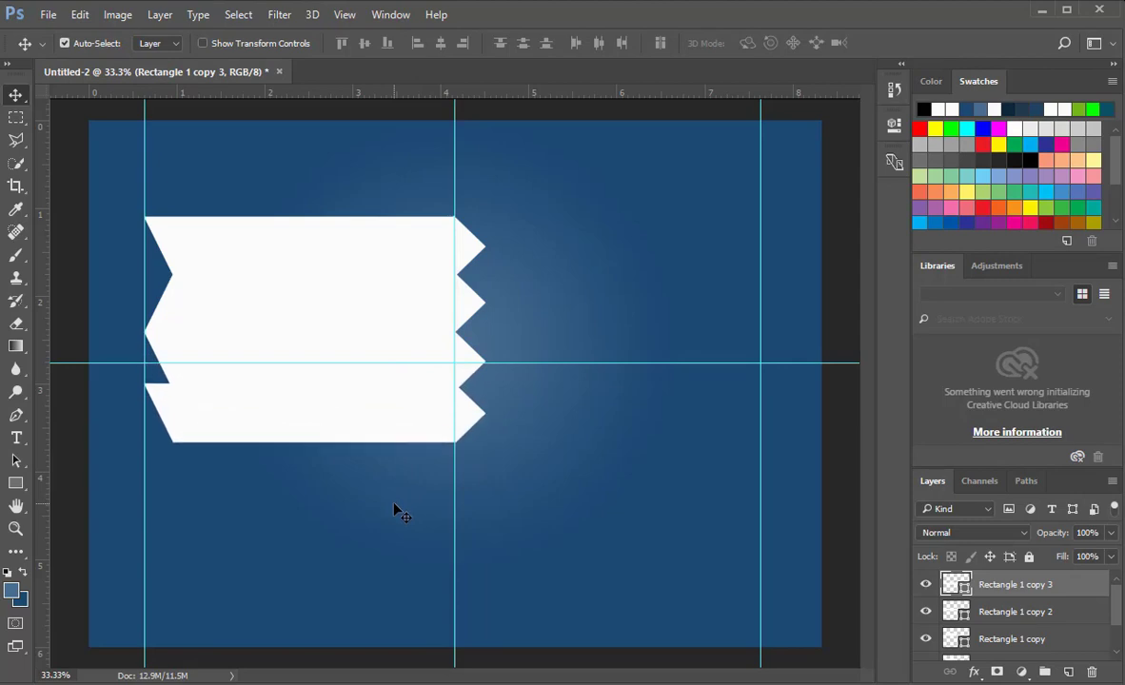
key(shift+Up)
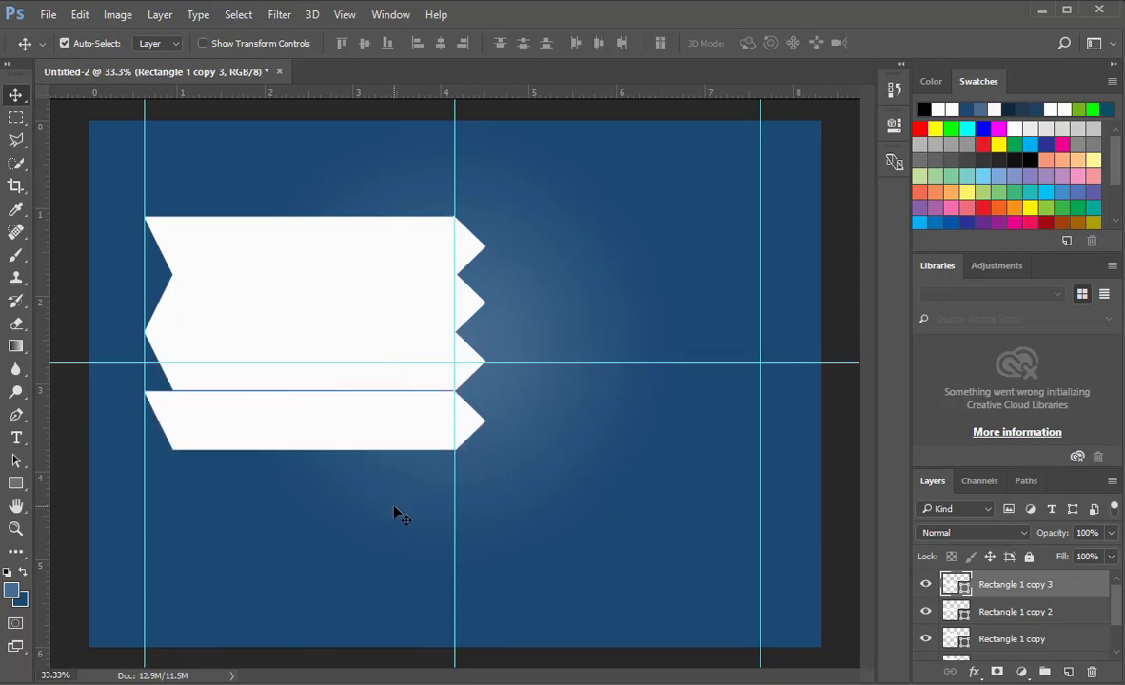
key(Up)
key(Up)
key(Up)
key(Up)
key(Up)
key(Up)
key(Up)
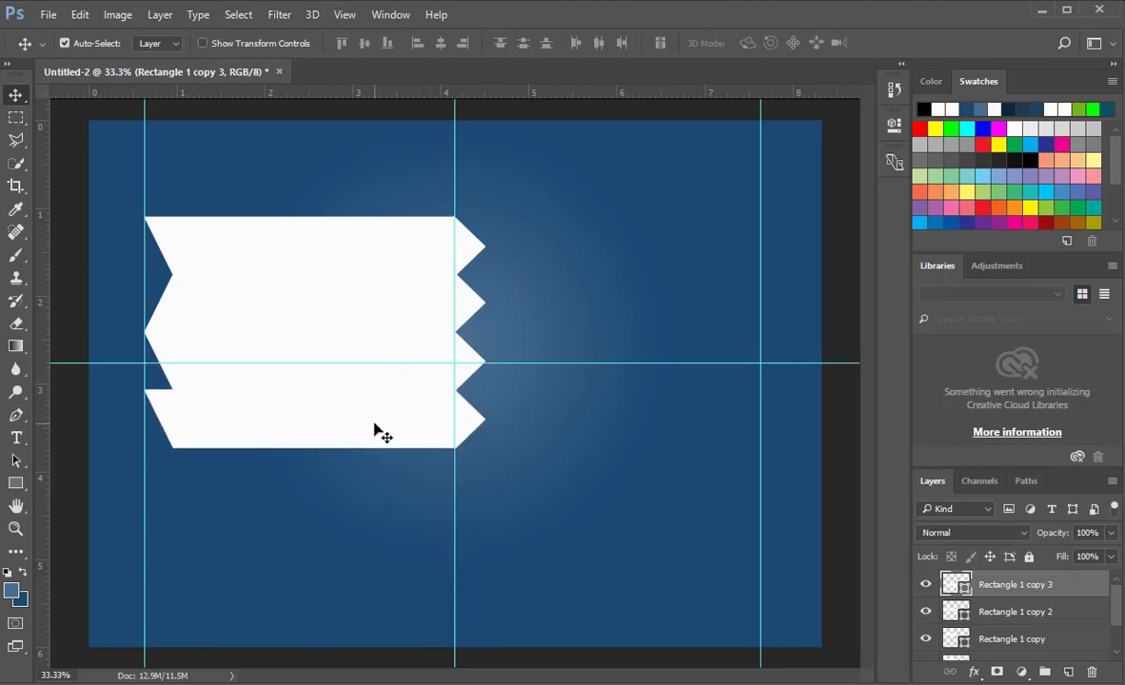
Step: Flip the fourth banner vertically so its slanted left end mirrors the third banner's
click(80, 19)
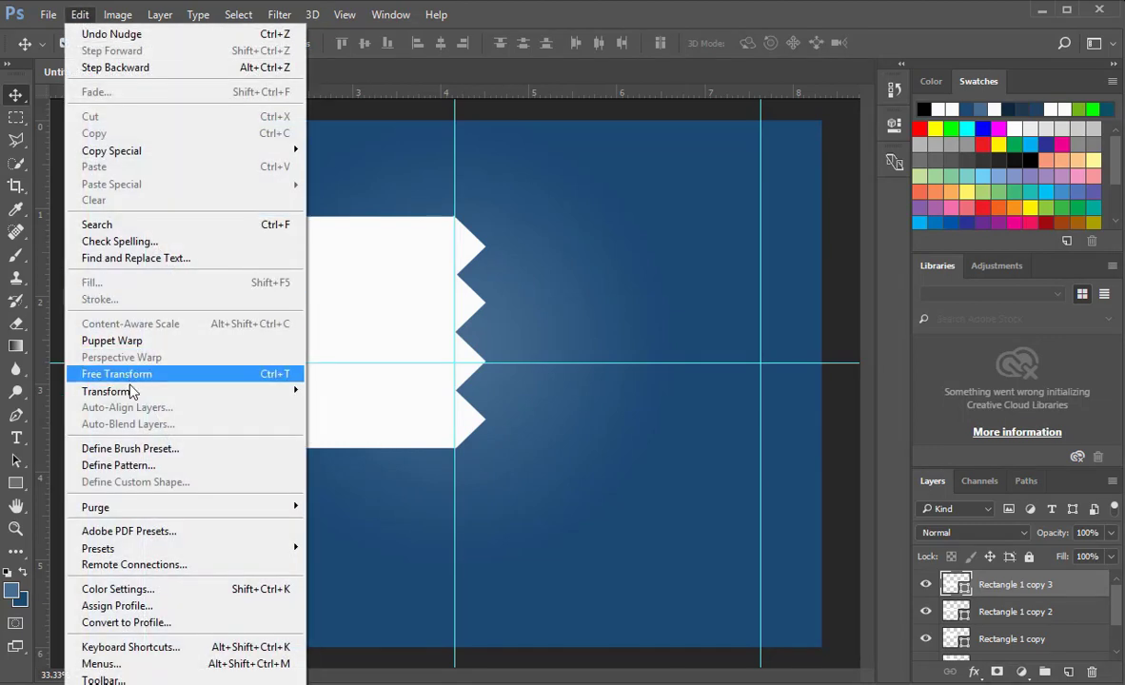
mouse_move(124, 390)
click(352, 600)
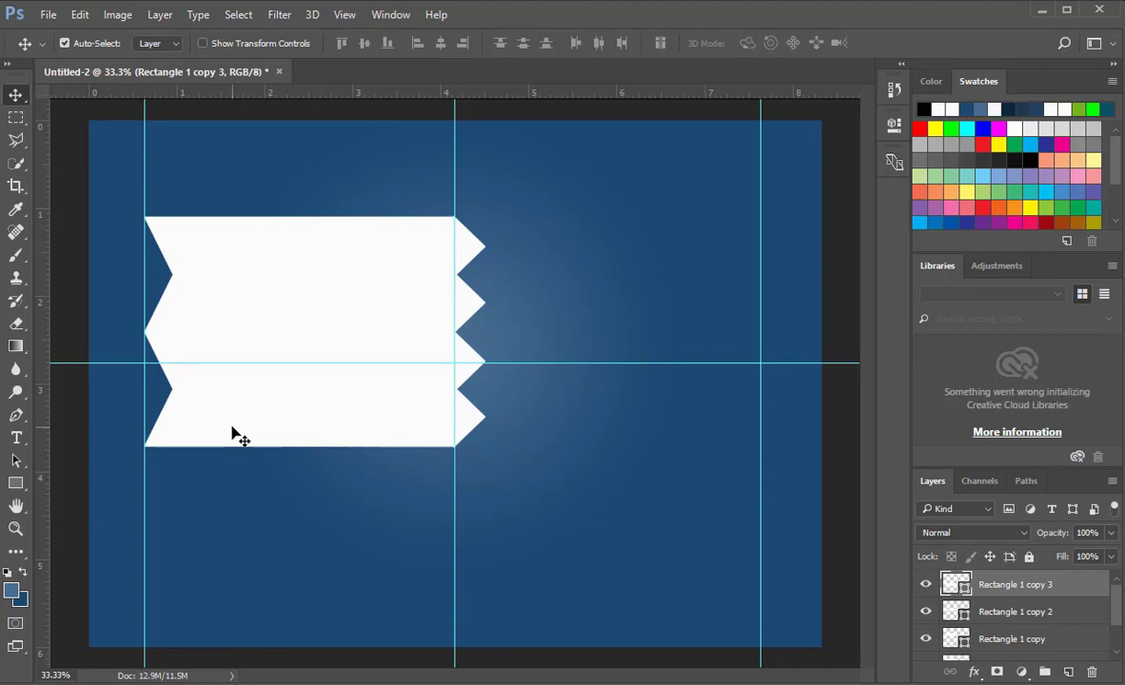
Step: Recolour the top white banner pink with the fill colour #ea459a
click(419, 235)
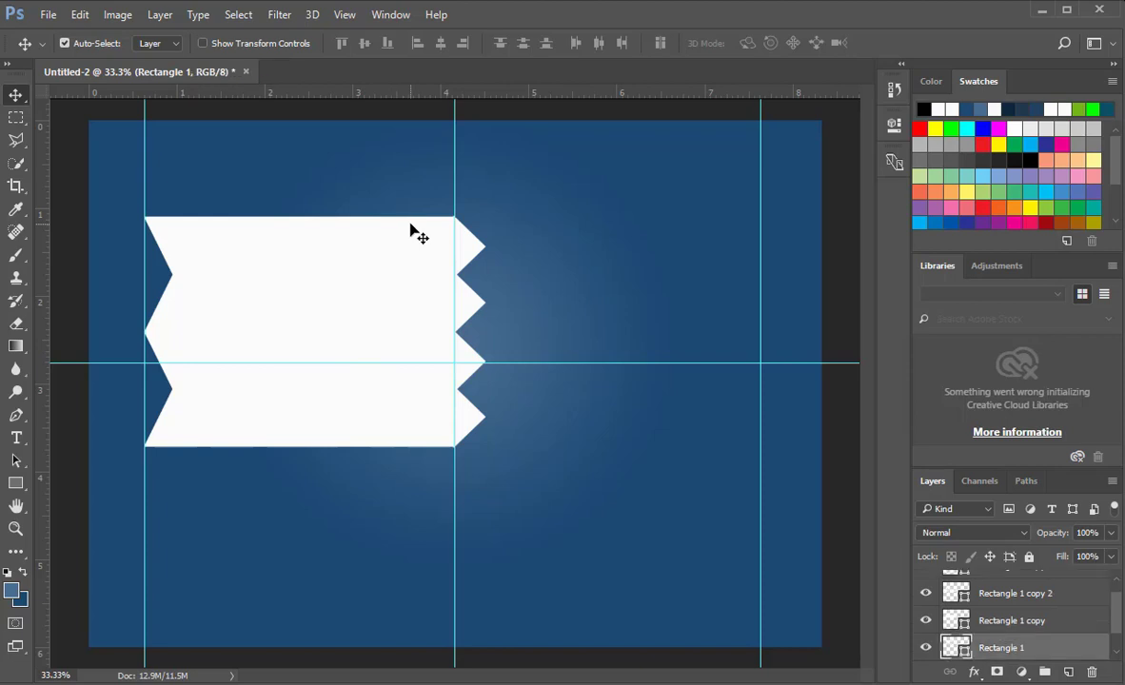
double_click(954, 647)
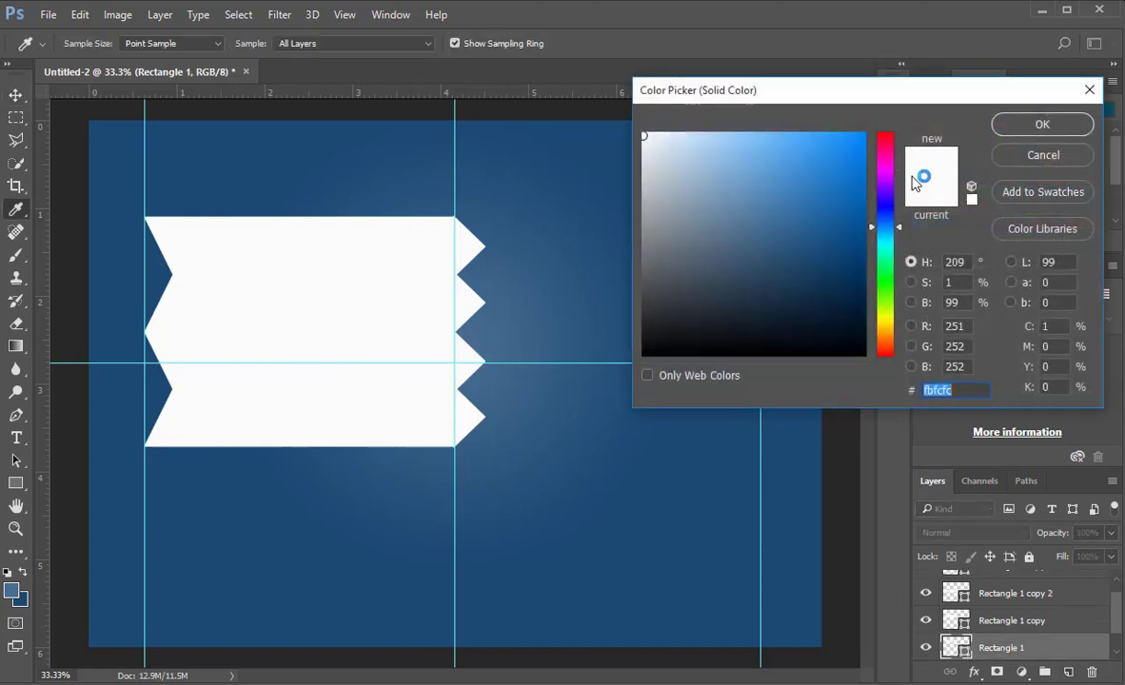
click(886, 171)
click(828, 190)
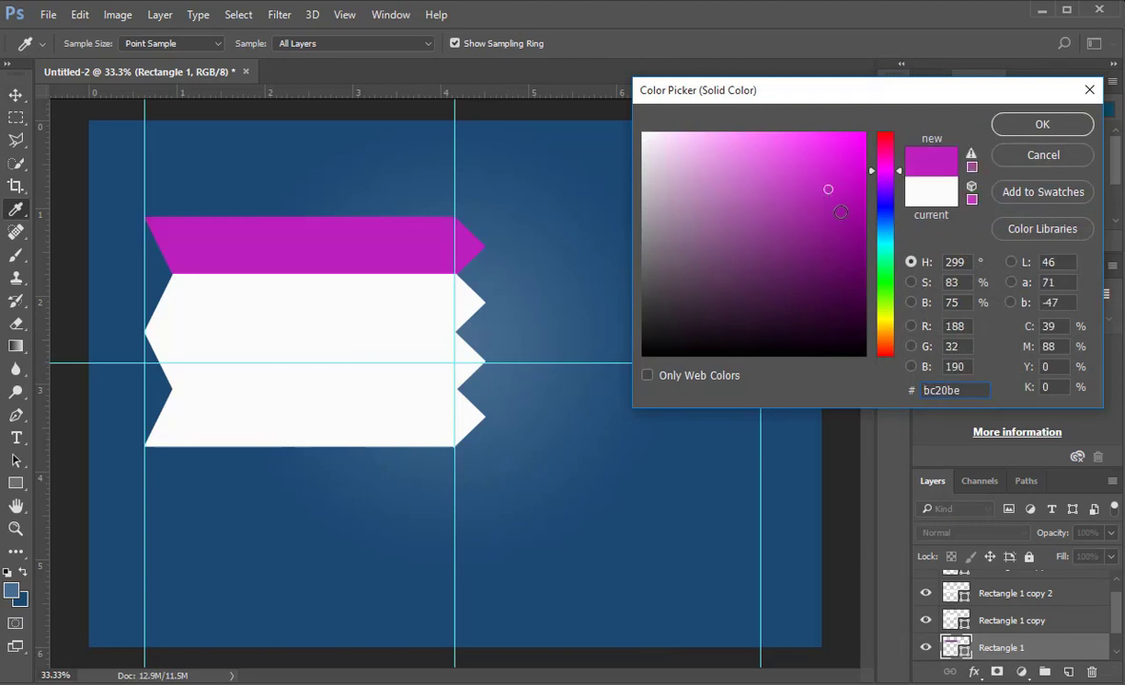
click(887, 209)
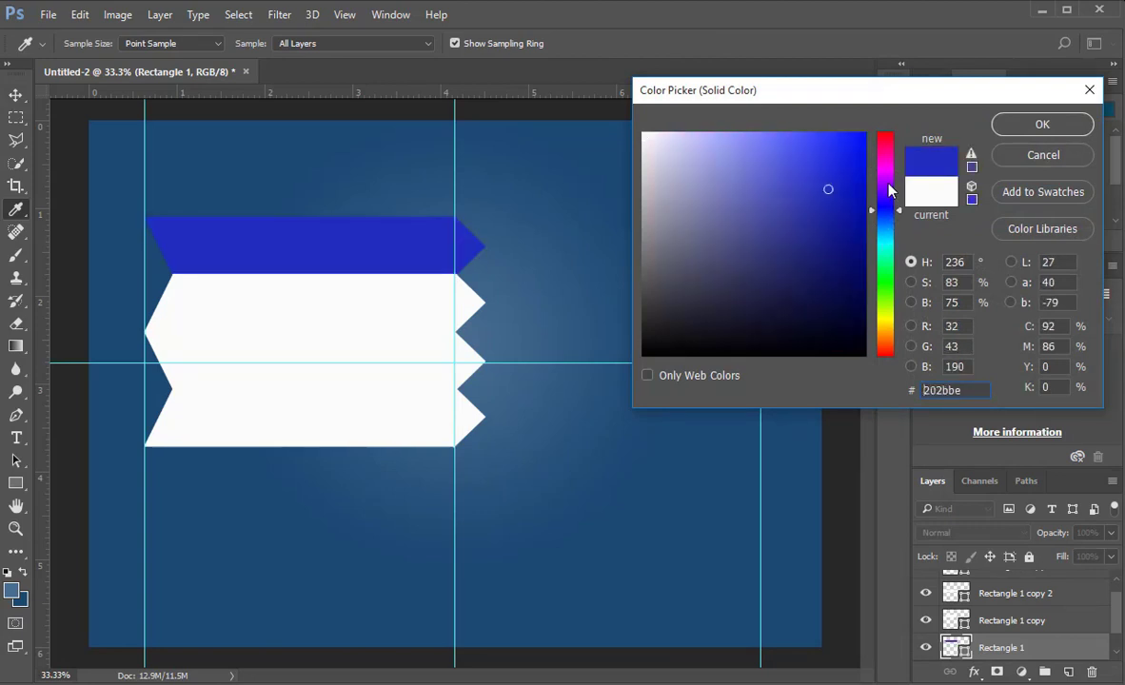
click(888, 163)
click(801, 149)
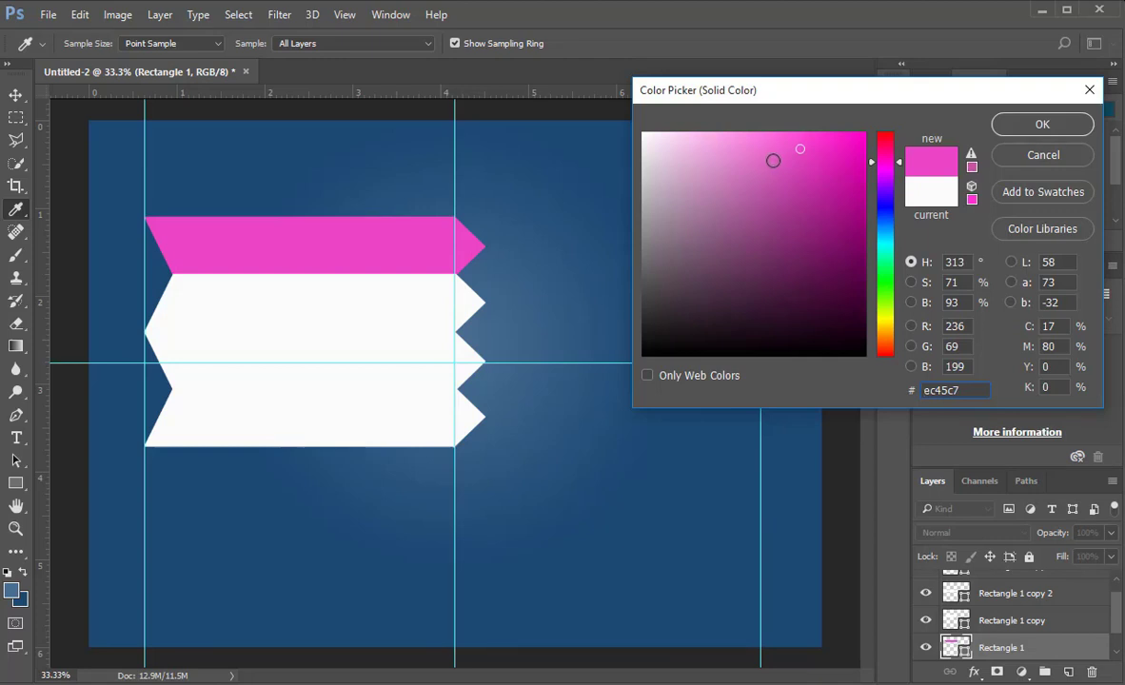
drag(773, 158, 800, 151)
drag(885, 160, 885, 152)
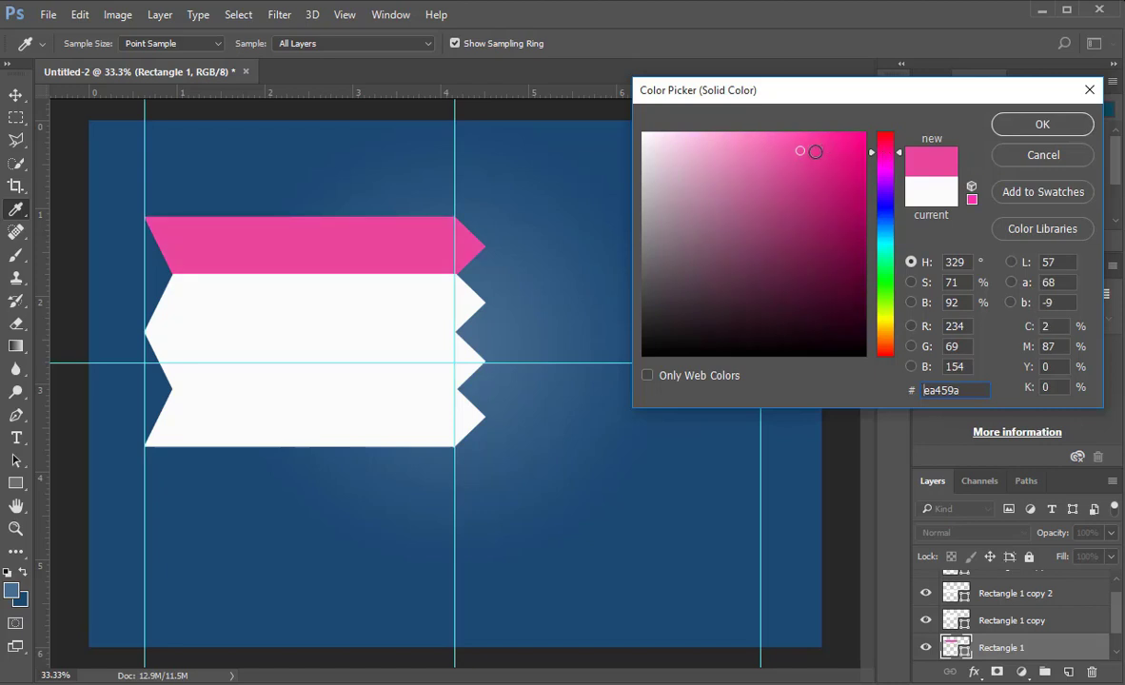
click(1042, 123)
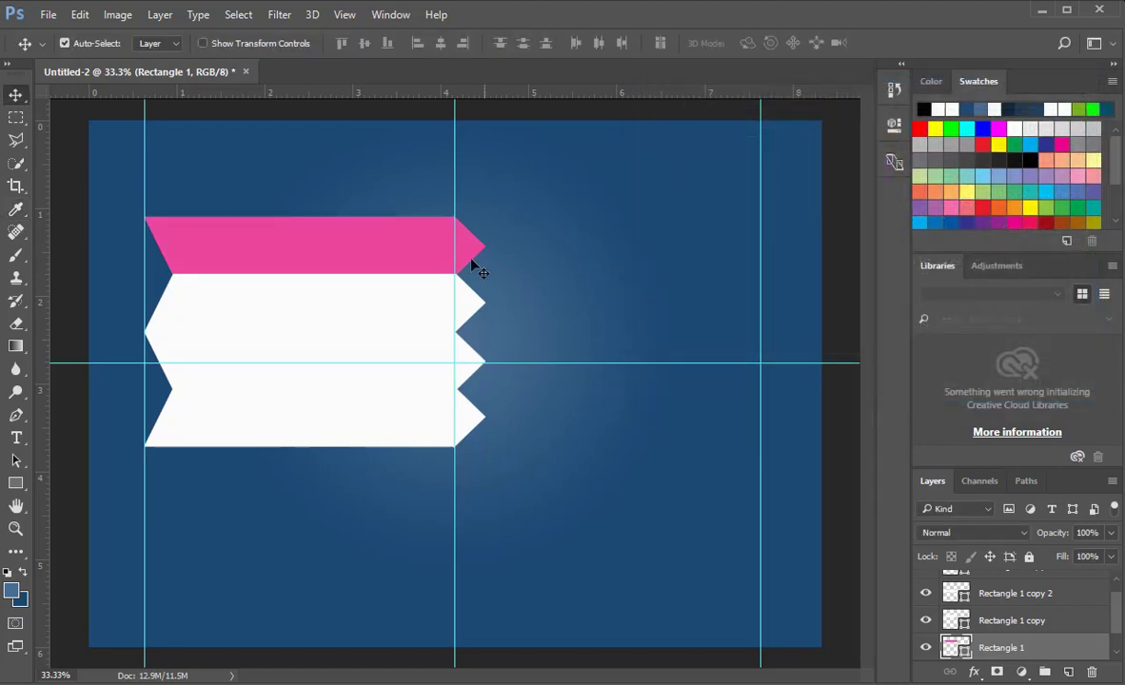
Step: Recolour the second banner from the top golden orange with the fill colour #f2b43b
click(338, 279)
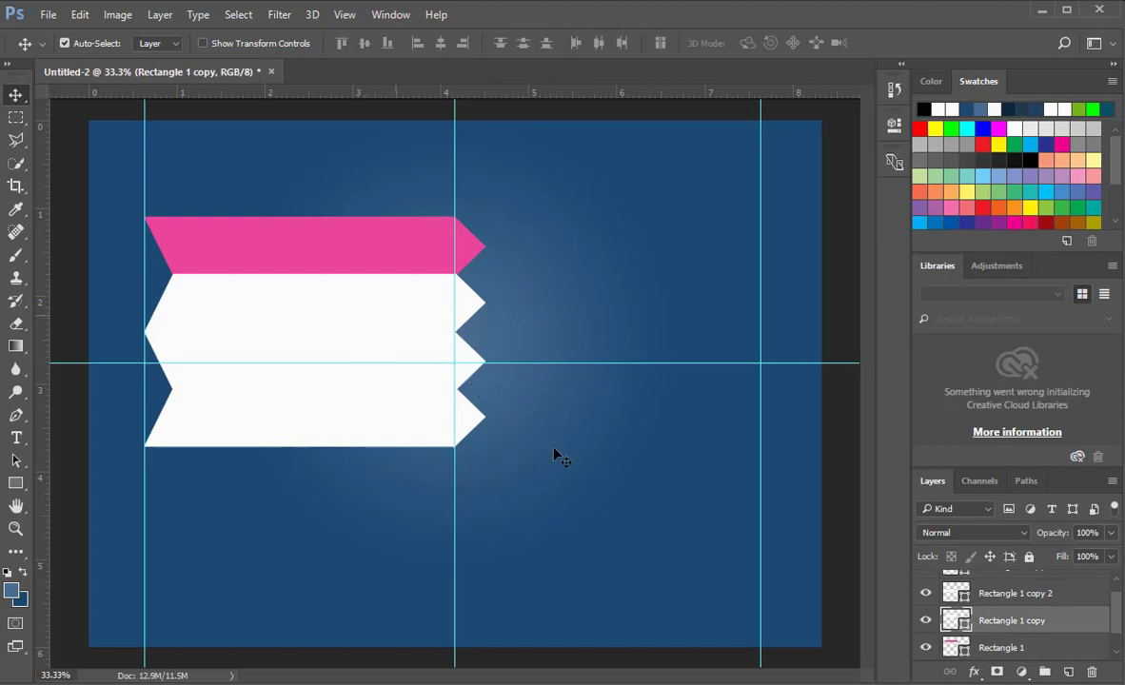
click(926, 621)
click(926, 621)
double_click(955, 621)
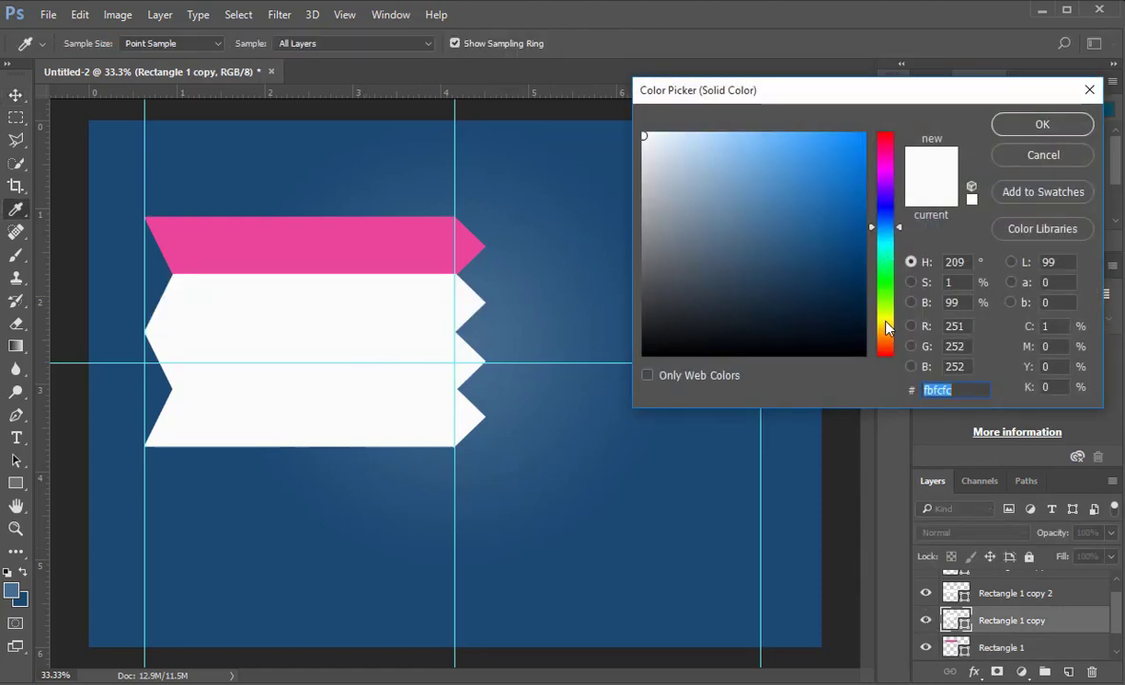
click(886, 329)
drag(820, 158, 811, 144)
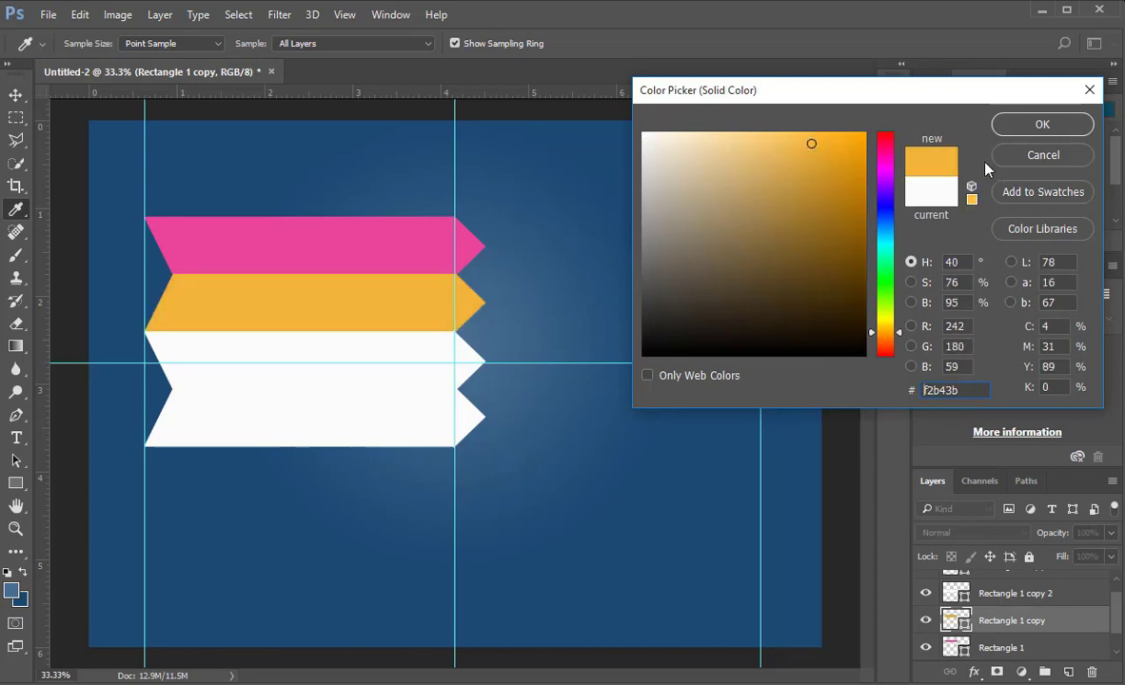
click(1028, 125)
Step: Recolour the third banner from the top crimson with the fill colour #ee1759
click(428, 335)
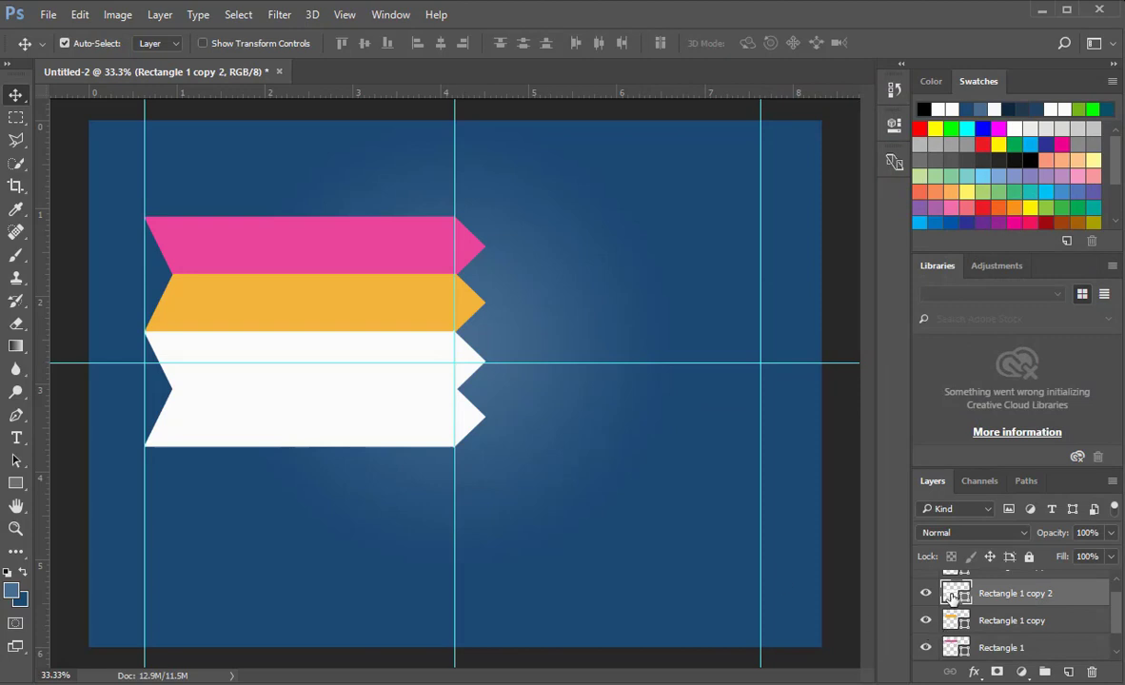
double_click(952, 594)
drag(883, 152, 884, 144)
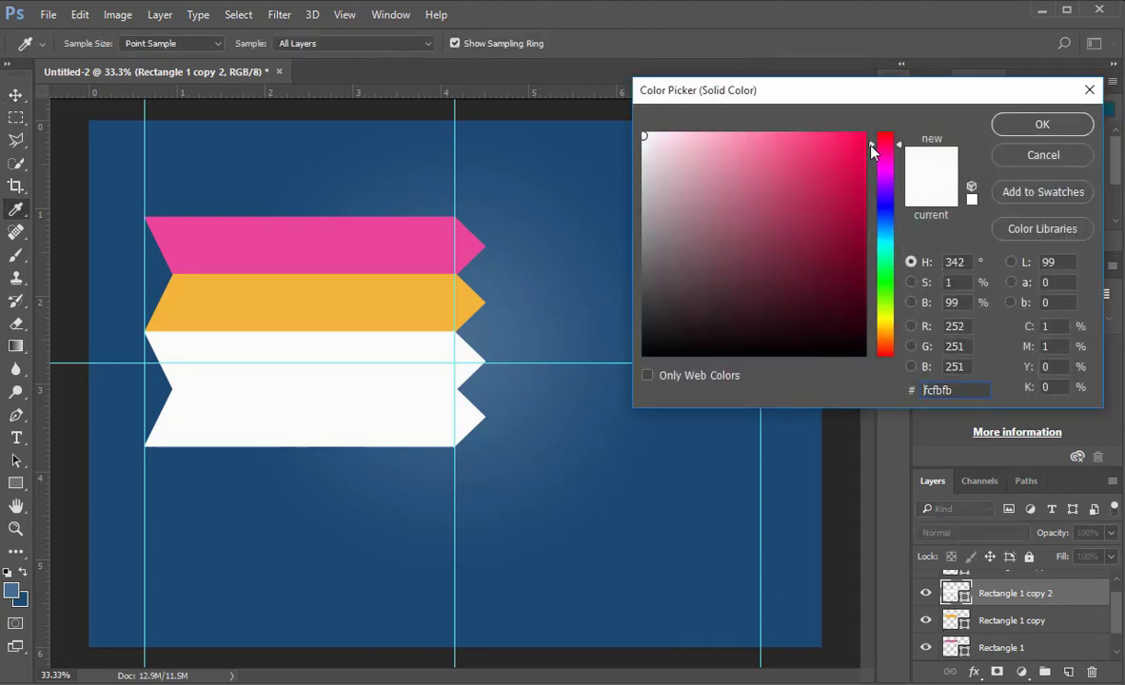
click(842, 148)
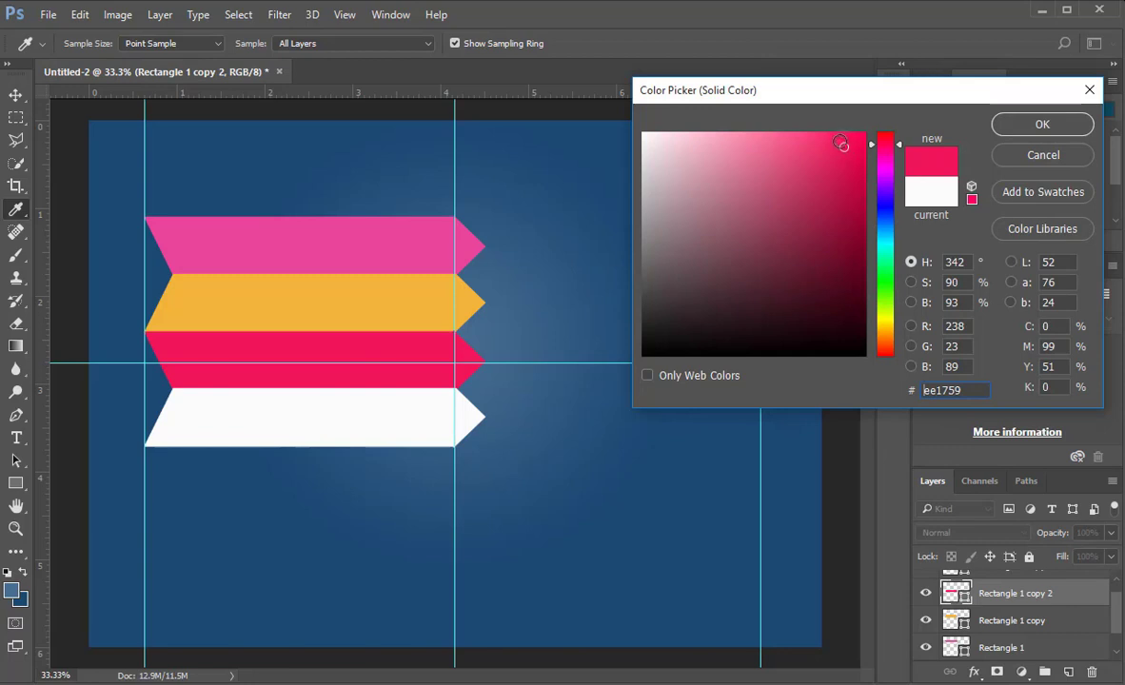
click(1013, 129)
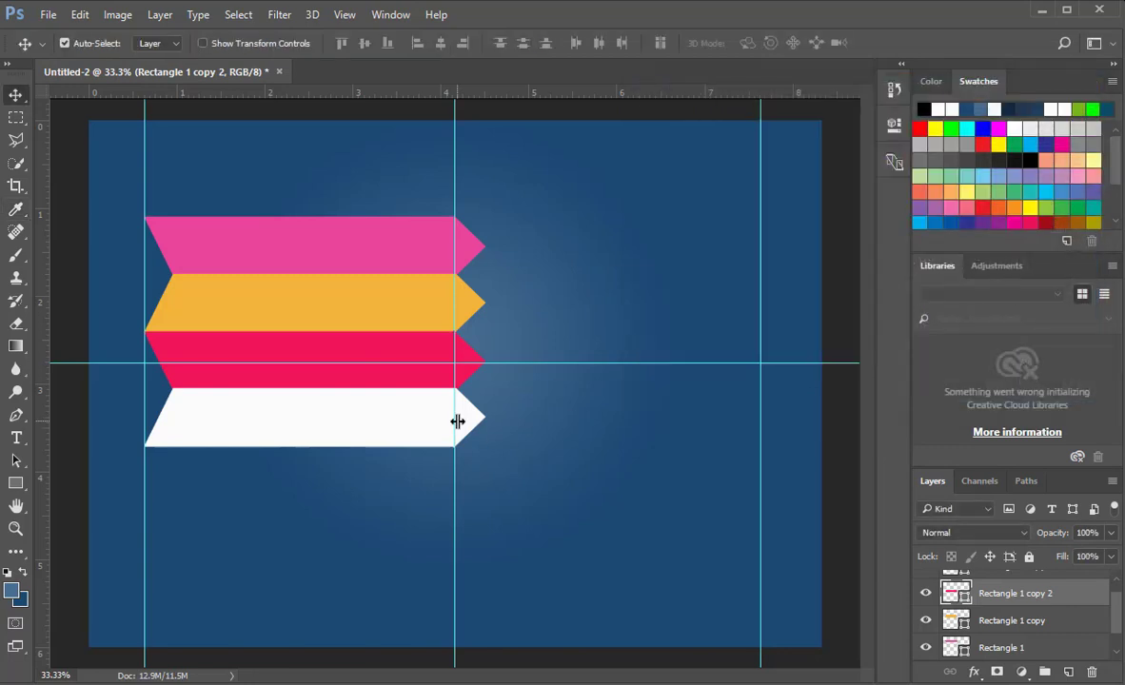
Step: Recolour the bottom white banner a muted olive green
drag(442, 447, 443, 447)
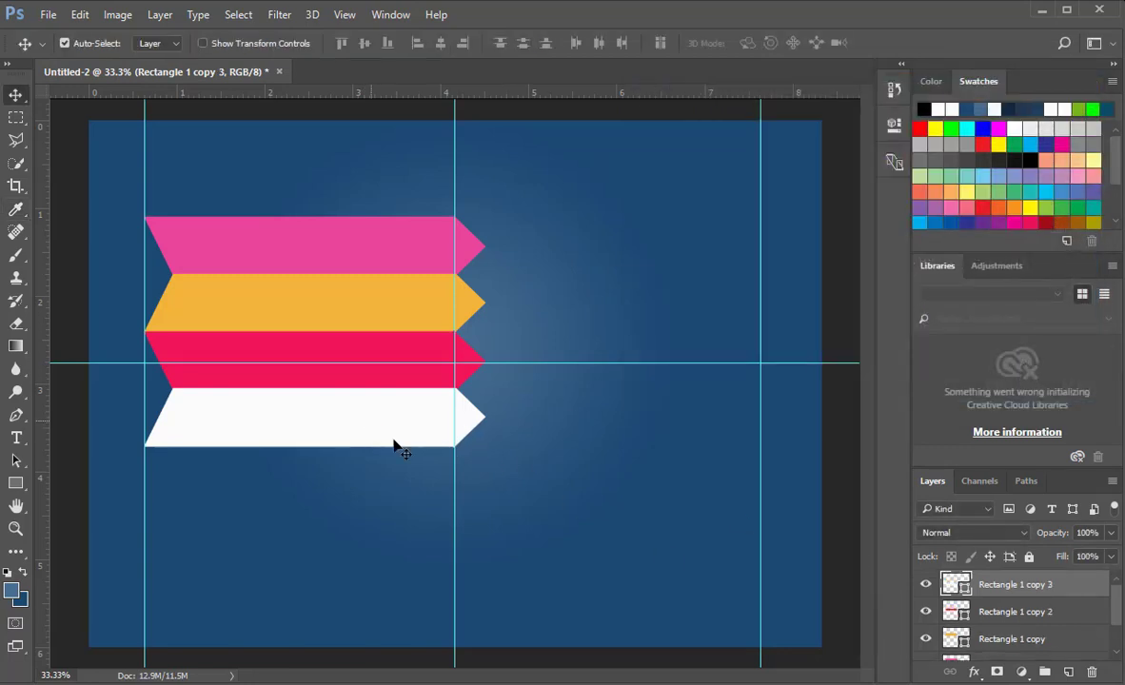
double_click(947, 587)
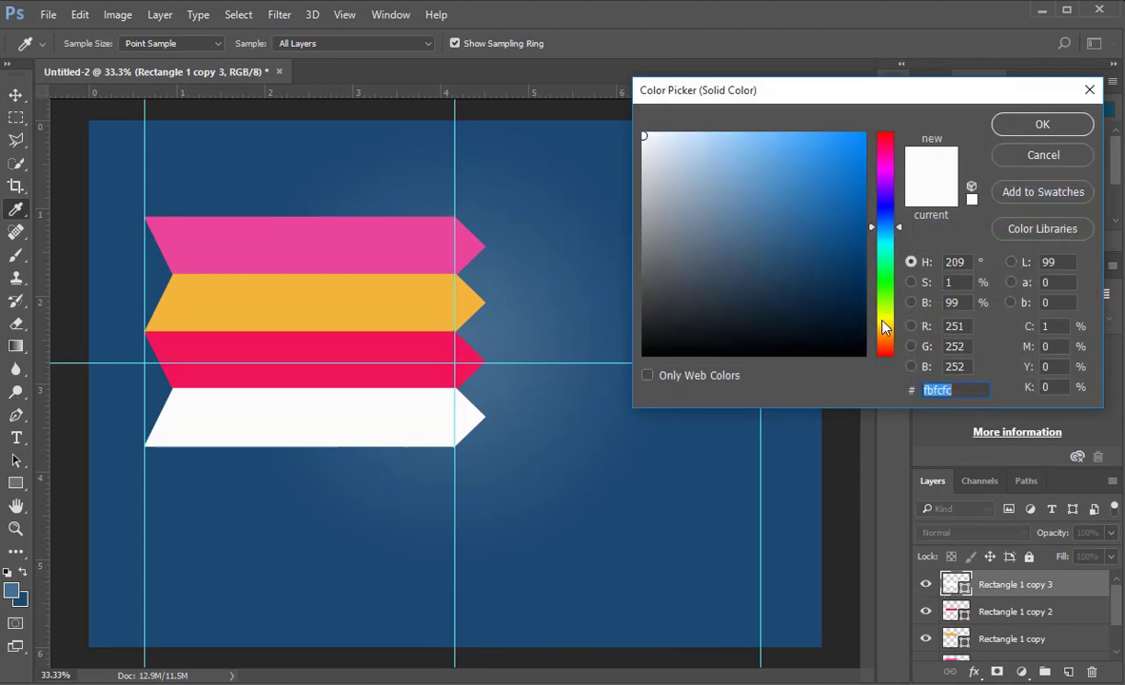
drag(891, 325, 891, 303)
click(833, 236)
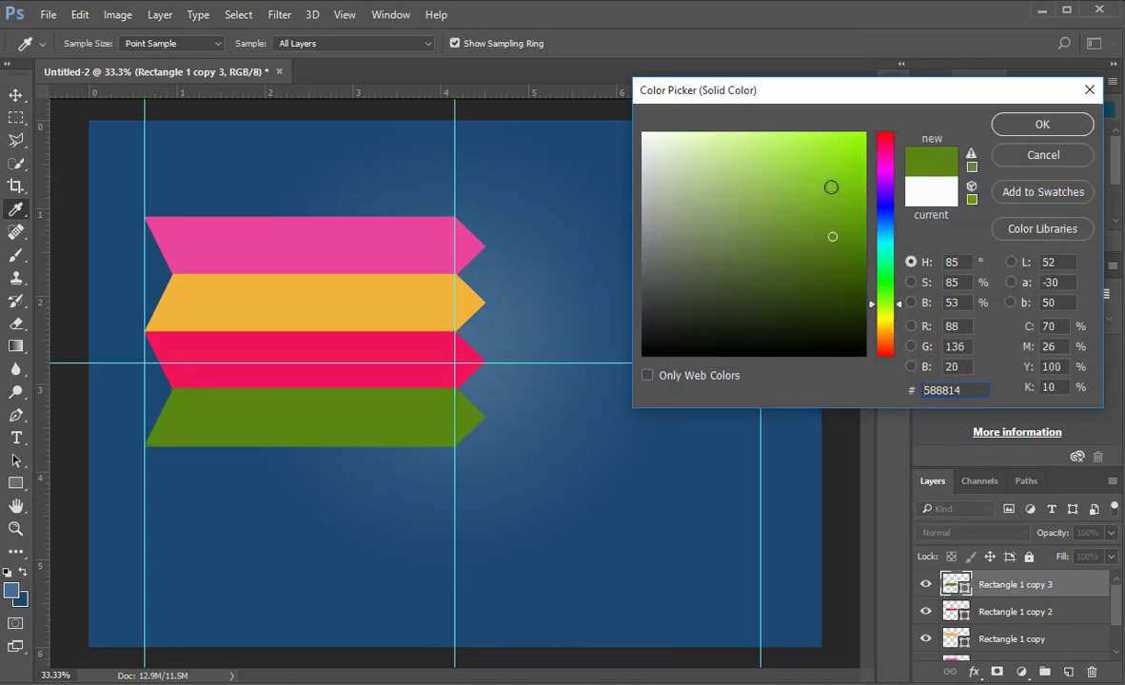
click(830, 179)
click(807, 151)
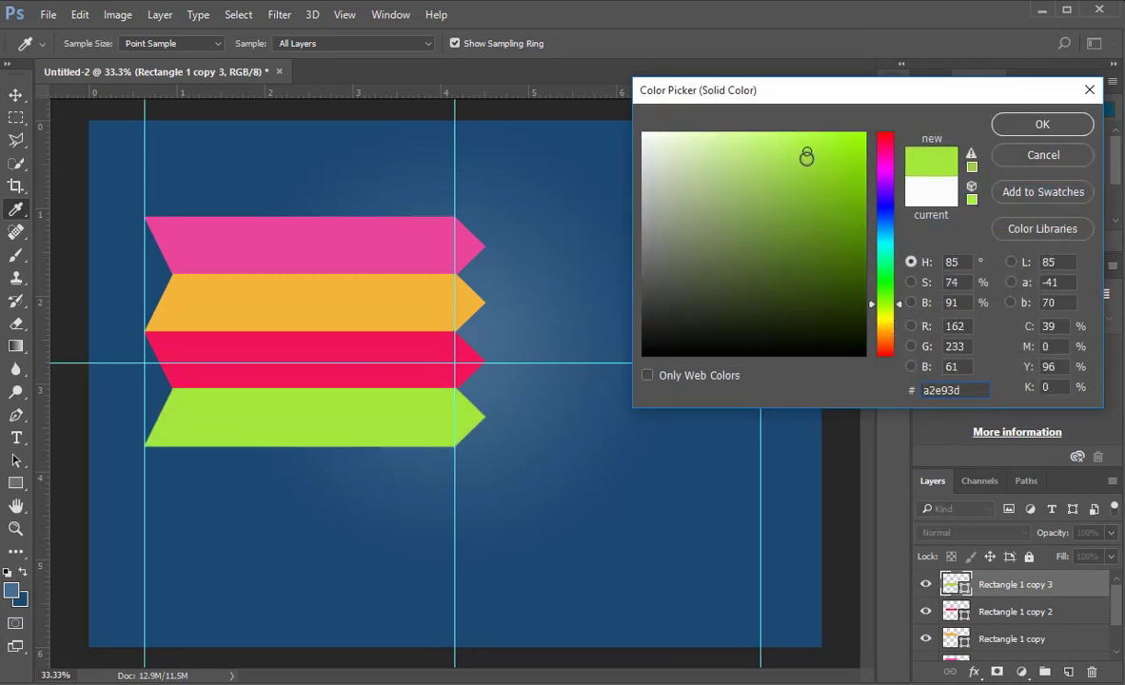
click(809, 179)
click(809, 194)
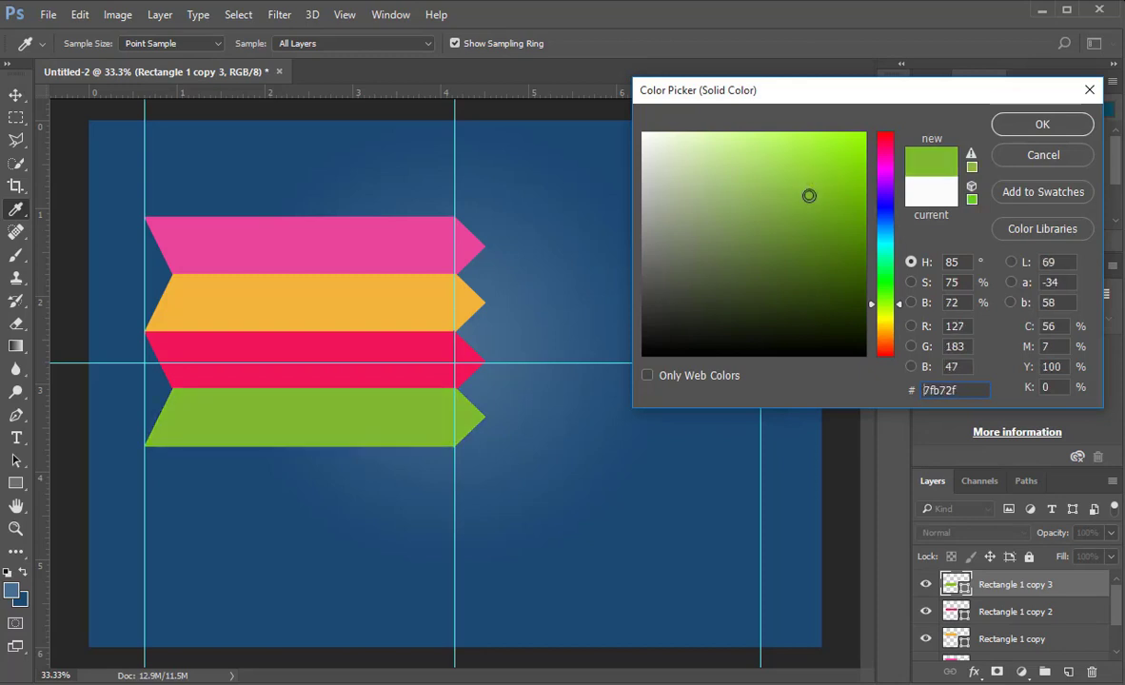
click(801, 220)
click(1043, 124)
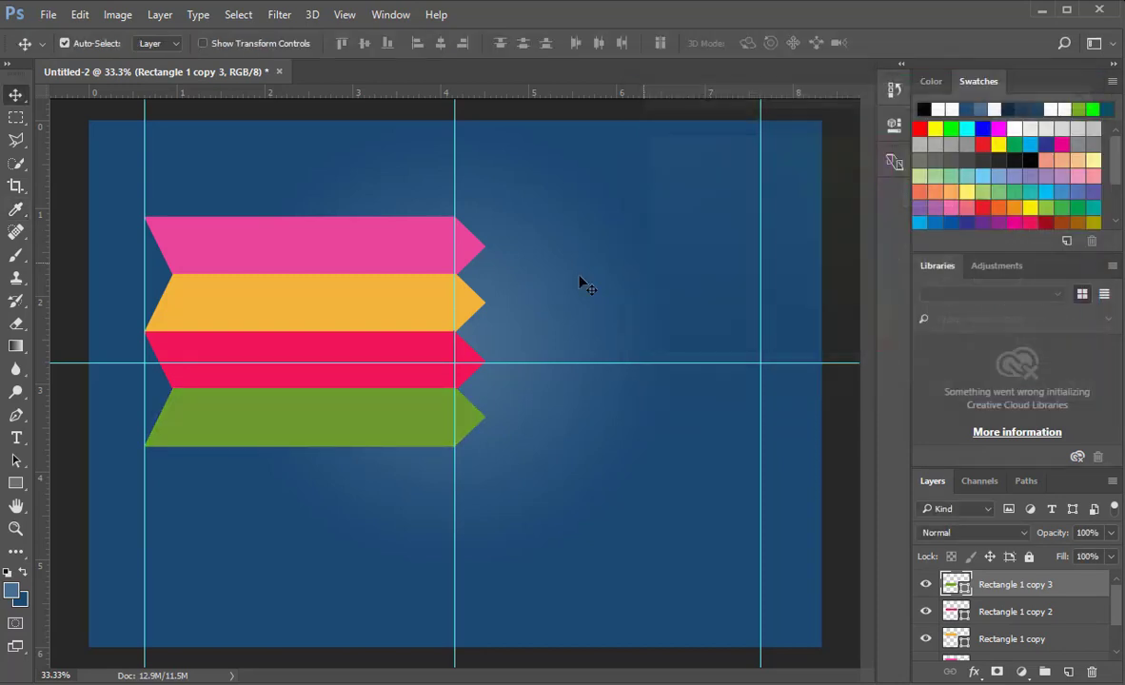
Step: Select all four coloured banners and shift them straight down together until the orange and crimson boundary sits near the horizontal guide, and deselect them
click(422, 247)
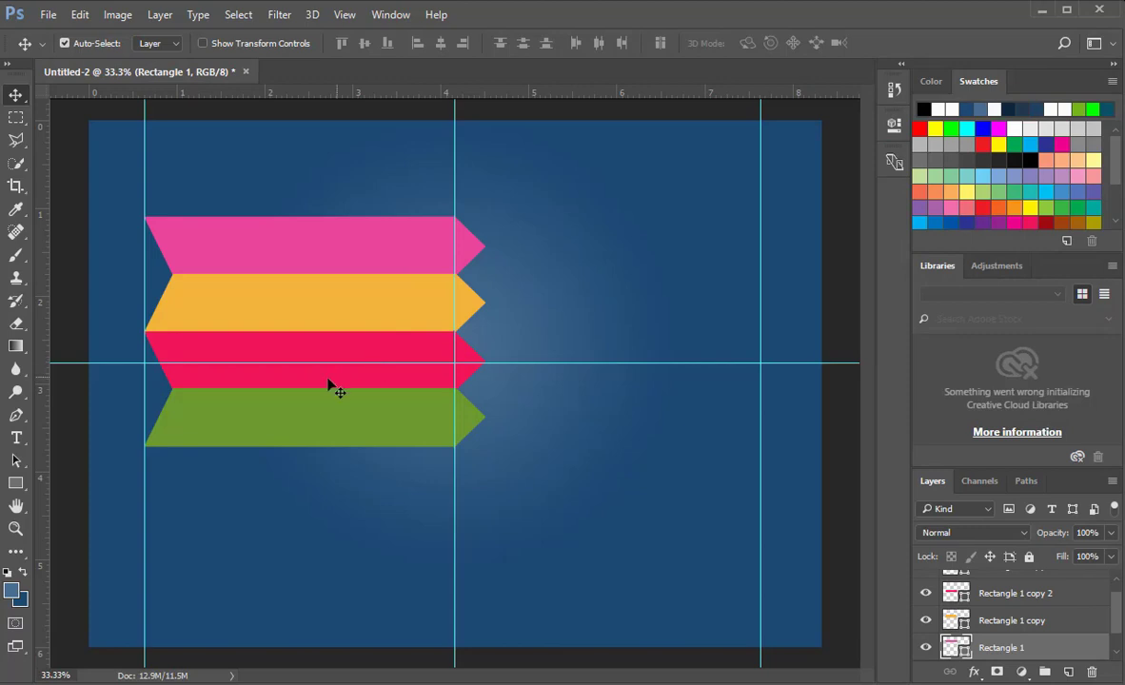
click(599, 574)
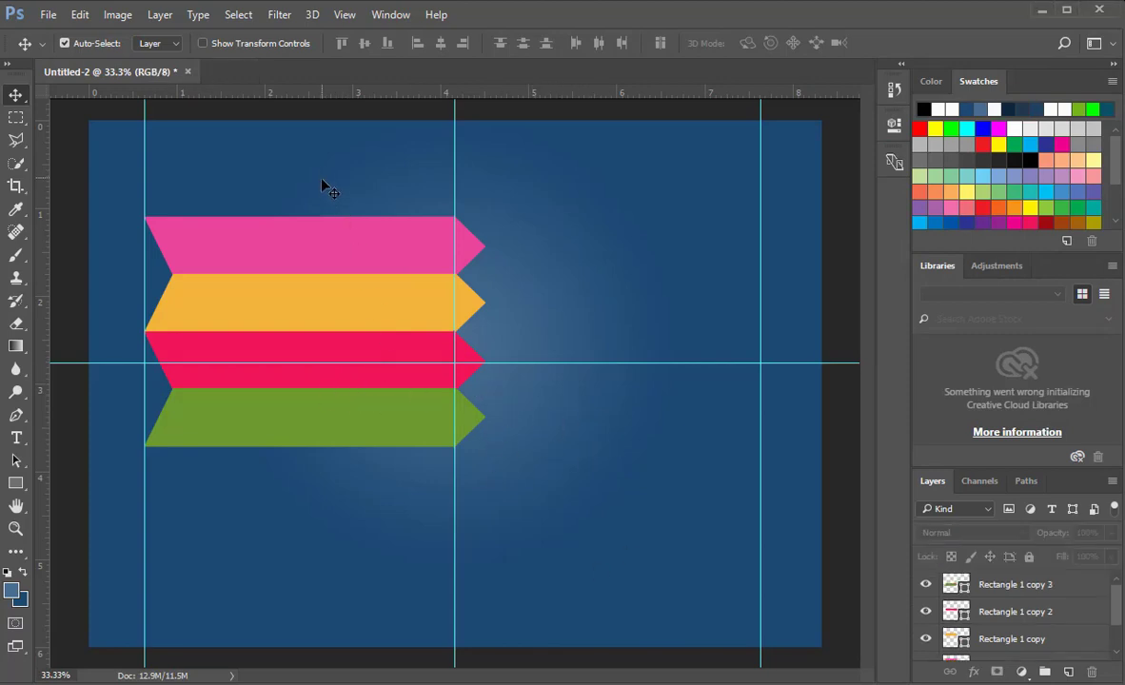
drag(322, 179, 330, 454)
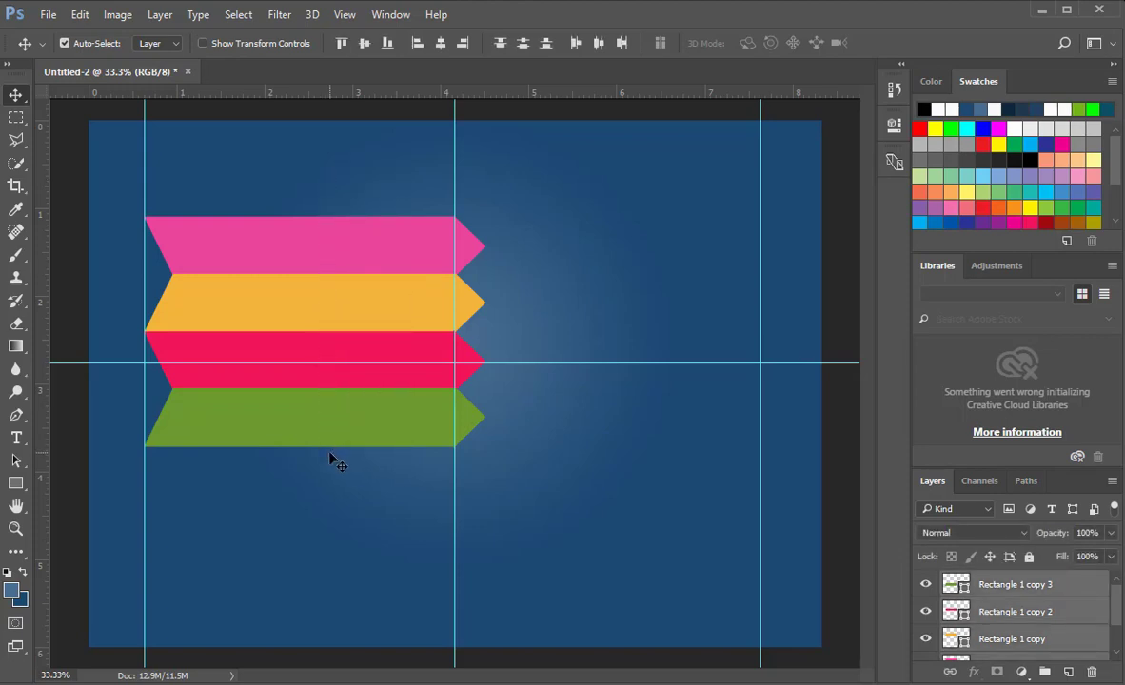
key(shift+Down)
key(shift+Down)
key(shift+Down)
key(shift+Down)
key(shift+Down)
key(shift+Down)
key(shift+Down)
key(shift+Down)
key(shift+Down)
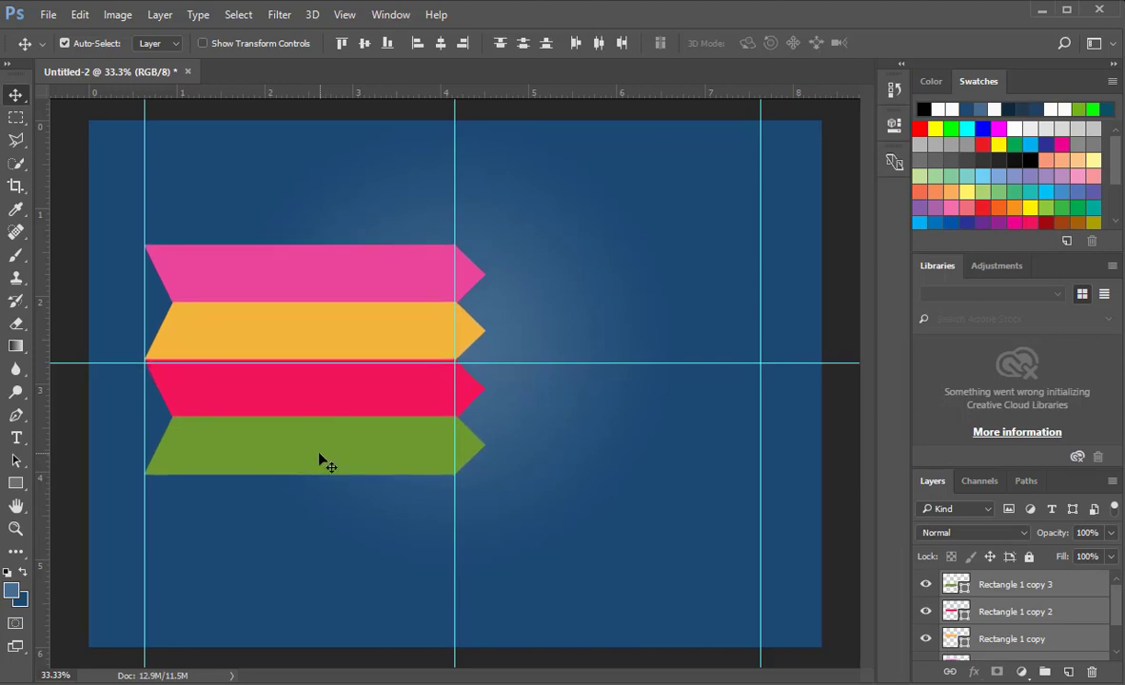
key(Down)
key(Down)
key(Down)
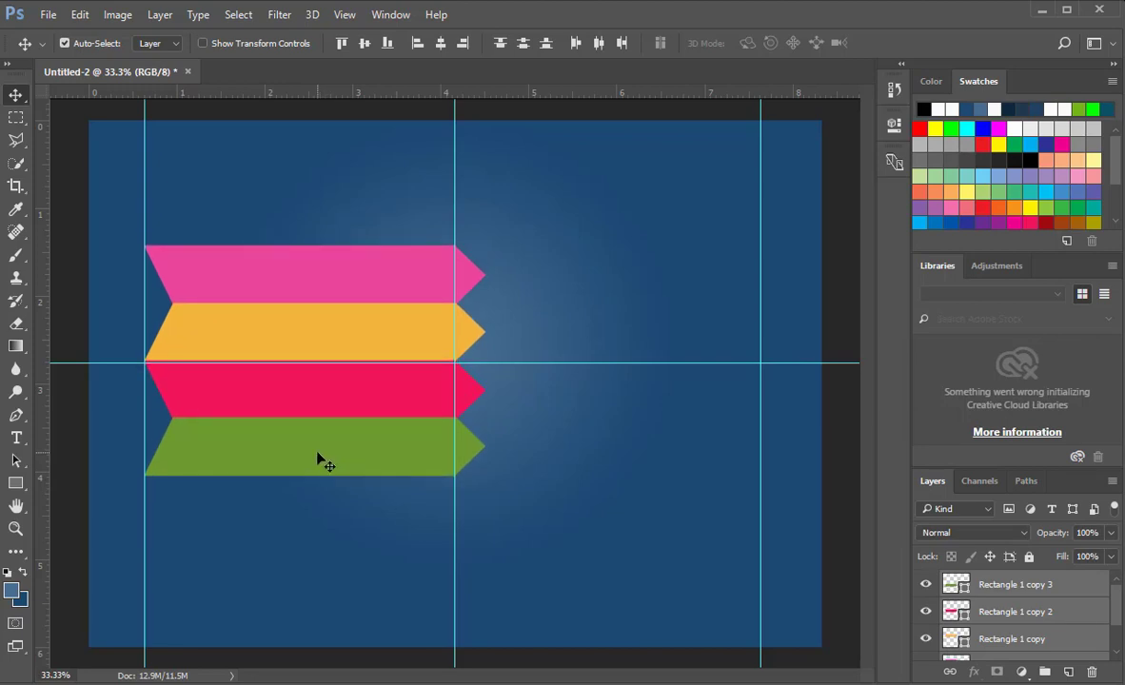
key(Up)
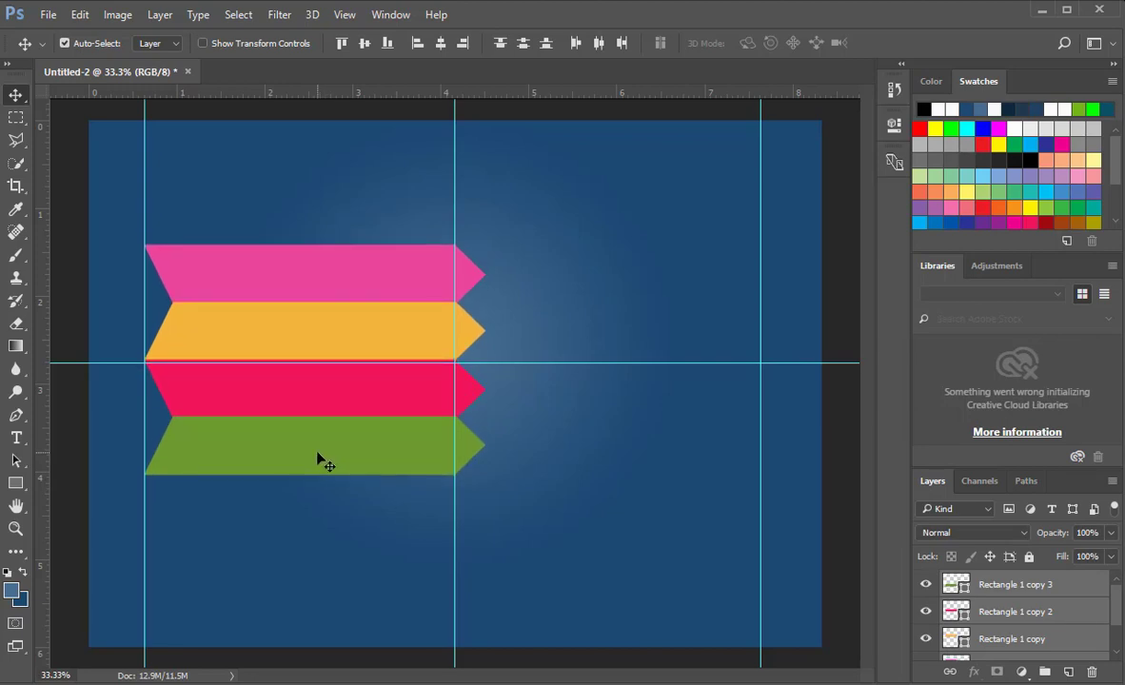
click(579, 304)
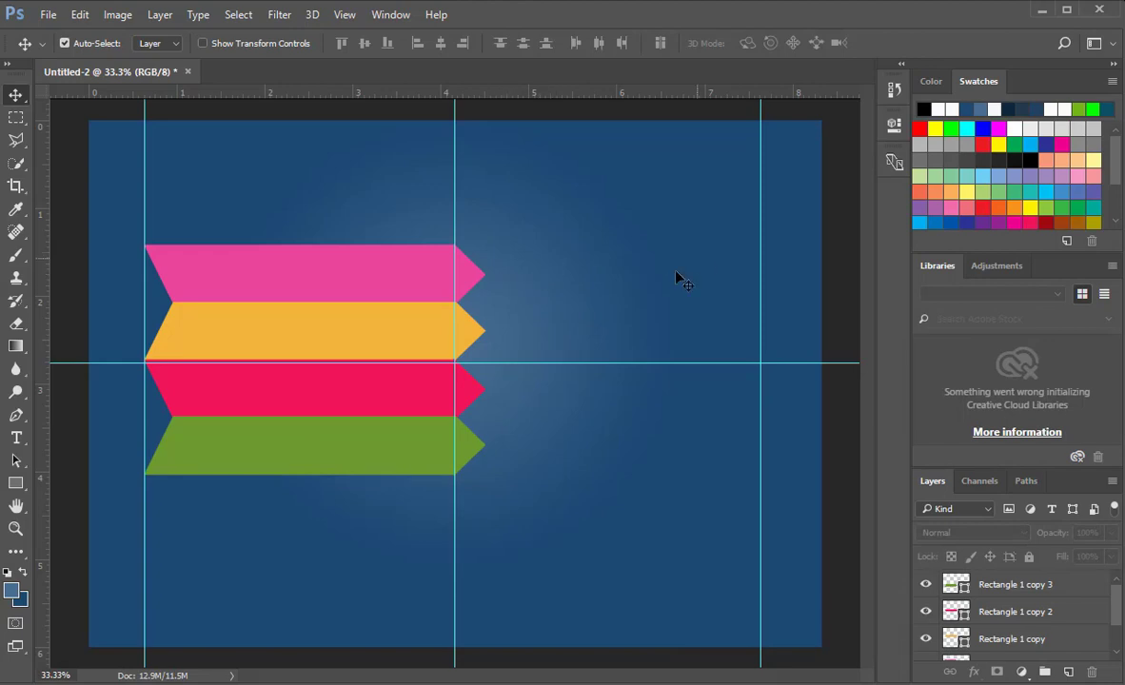
Step: Draw a circle of about 166 × 162 px with the Ellipse tool, level with the pink banner and just inside the rightmost vertical guide
click(23, 483)
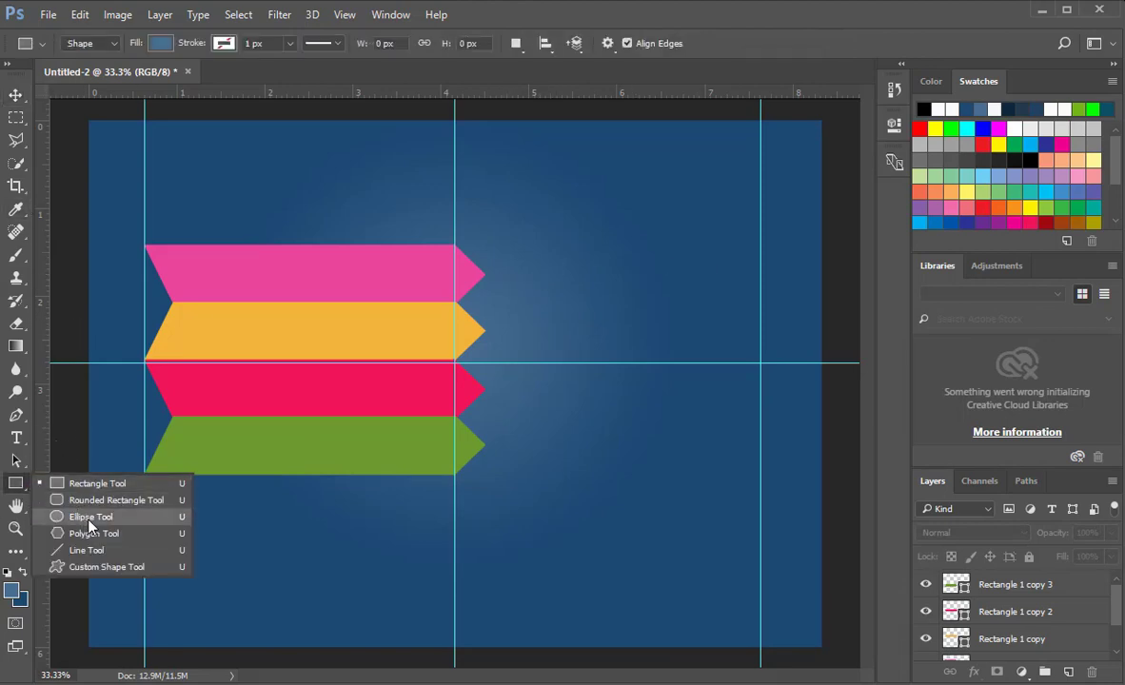
click(90, 519)
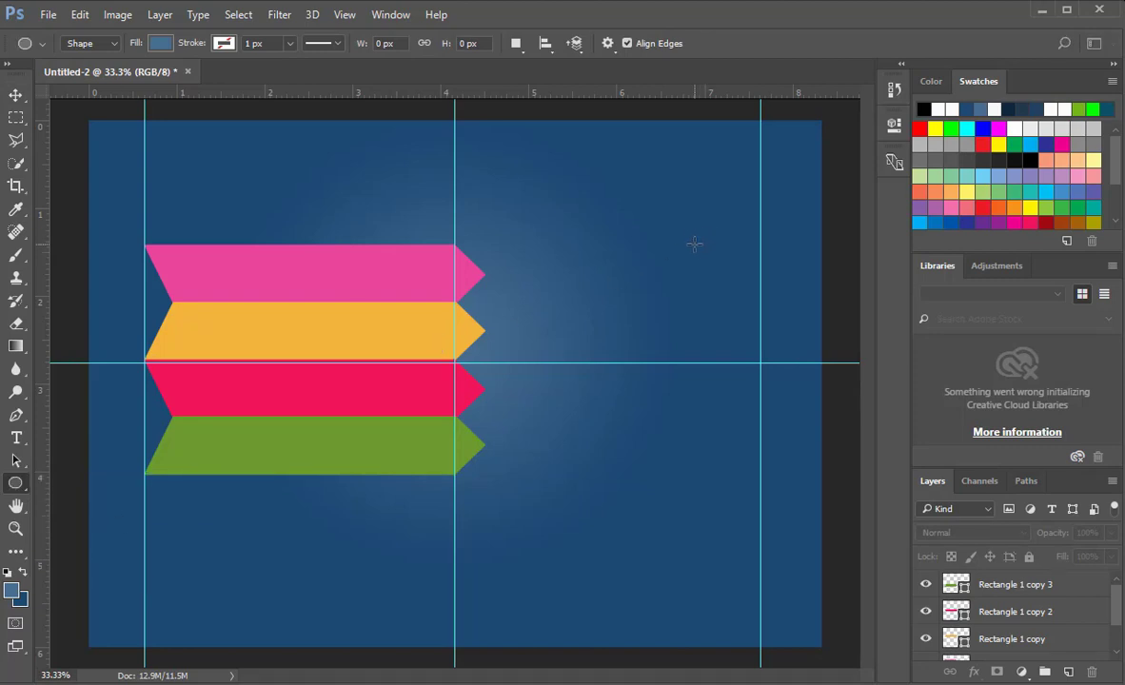
drag(695, 244, 735, 285)
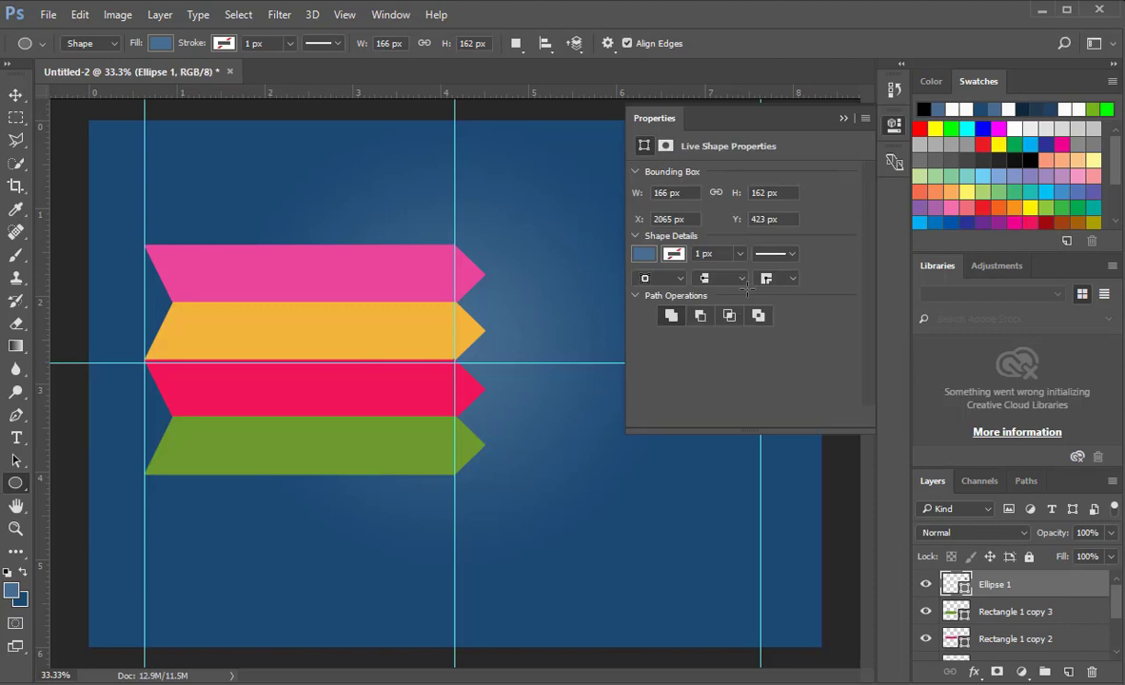
Step: Set the new circle's fill to white and close its shape properties
drag(779, 130, 427, 170)
click(292, 295)
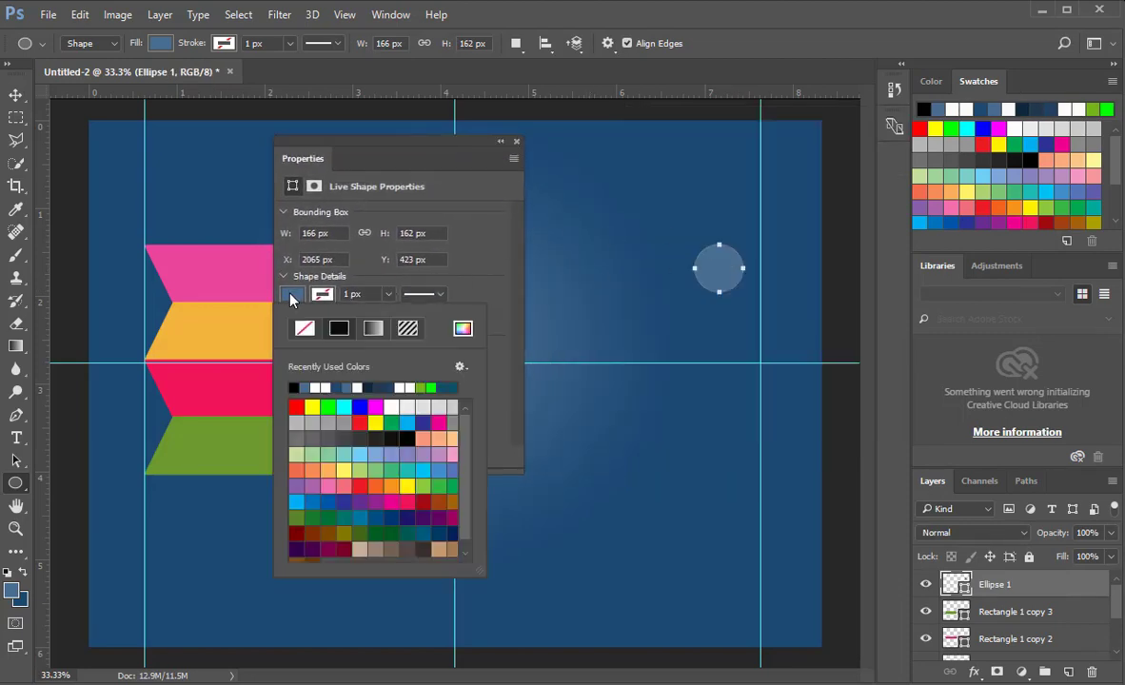
click(326, 387)
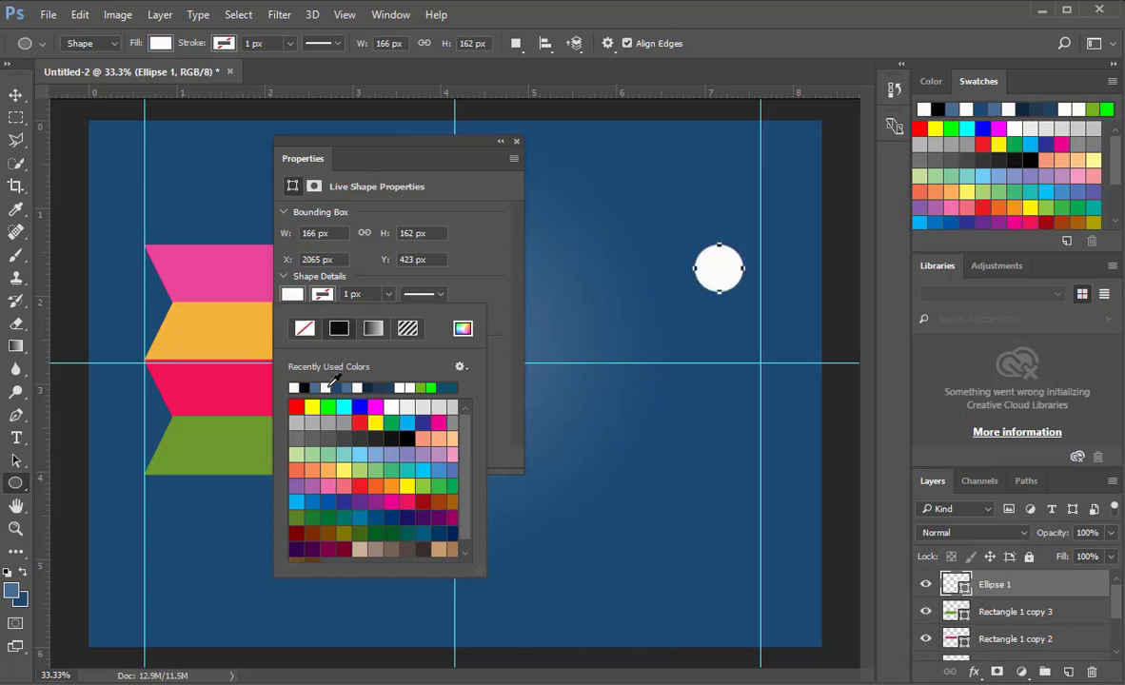
click(517, 142)
click(15, 95)
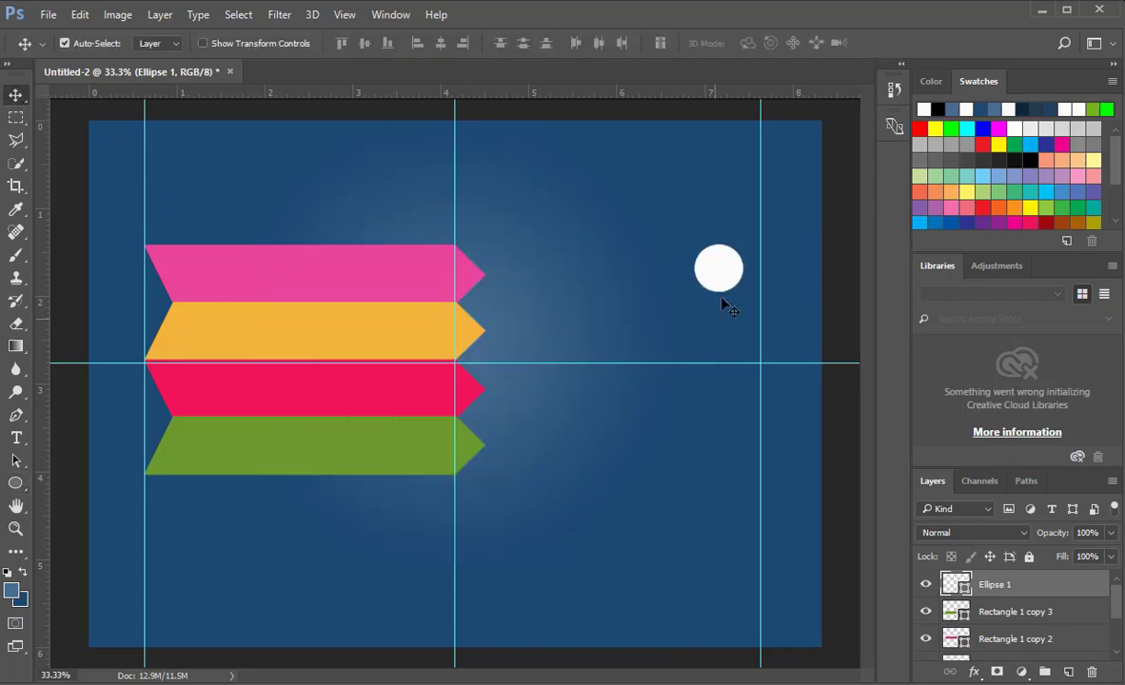
Step: Duplicate the white circle and move the copy straight down until it sits just below the original with a small gap
key(ctrl+j)
key(shift+Down)
key(shift+Down)
key(shift+Down)
key(shift+Down)
key(shift+Down)
key(shift+Down)
key(shift+Down)
key(shift+Down)
key(shift+Down)
key(shift+Down)
key(shift+Down)
key(shift+Down)
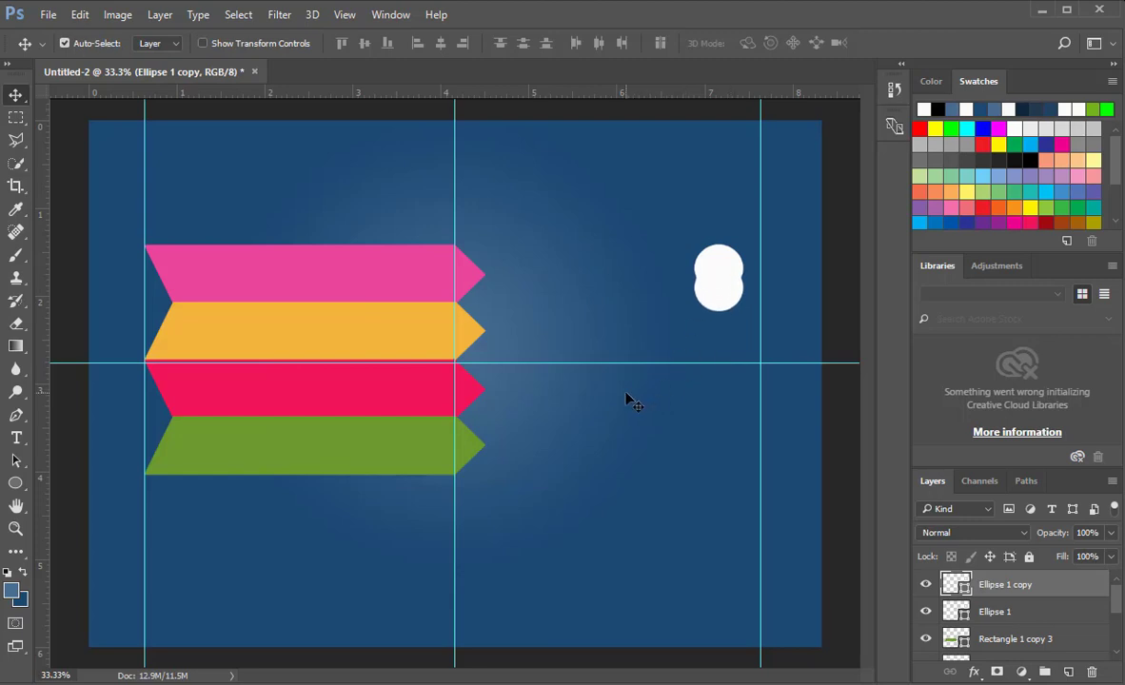
key(shift+Down)
key(shift+Down)
key(shift+Down)
key(shift+Down)
key(shift+Down)
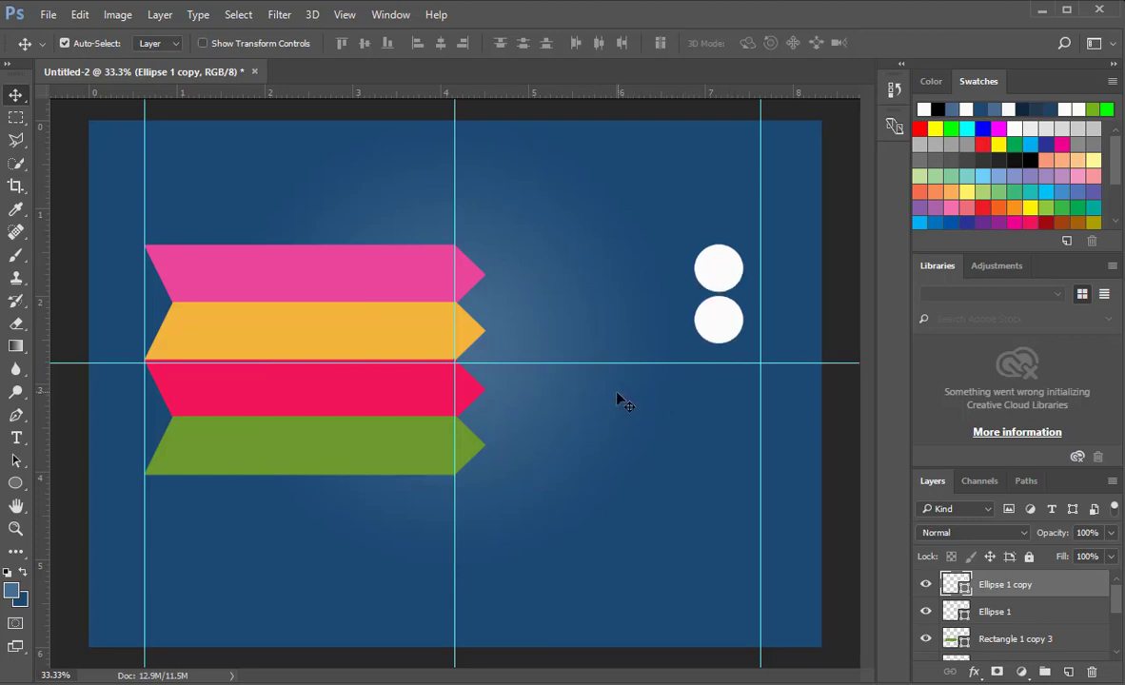
Step: Duplicate the second white circle and move the copy straight down until it is level with the crimson banner
right_click(1052, 584)
click(881, 147)
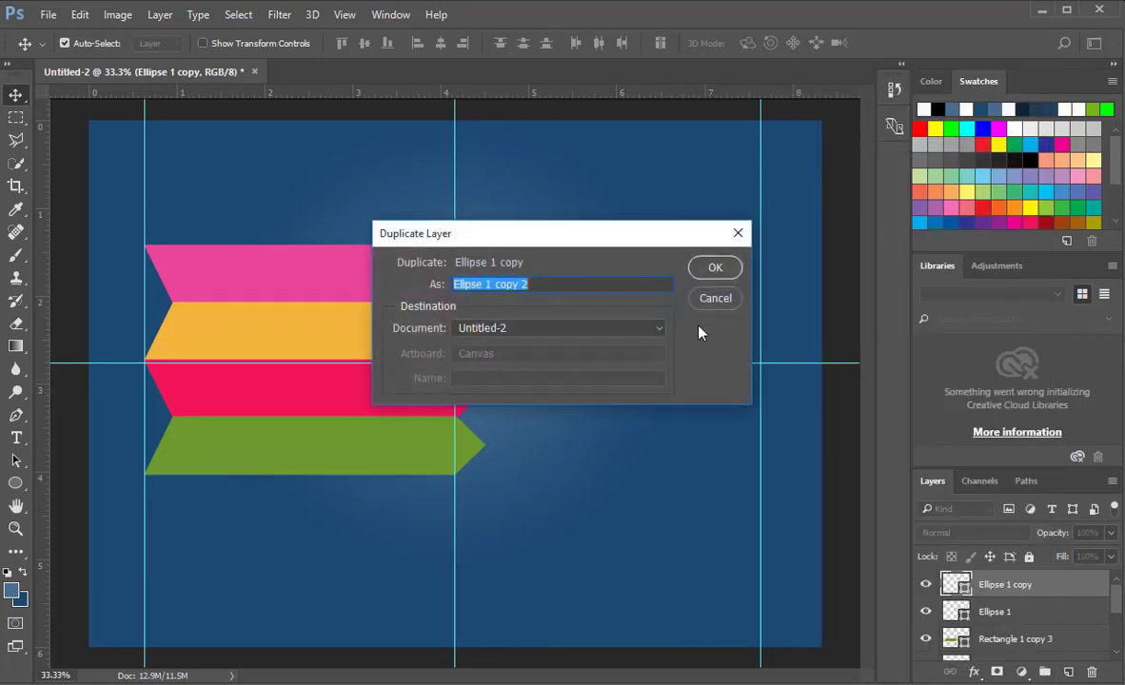
click(715, 270)
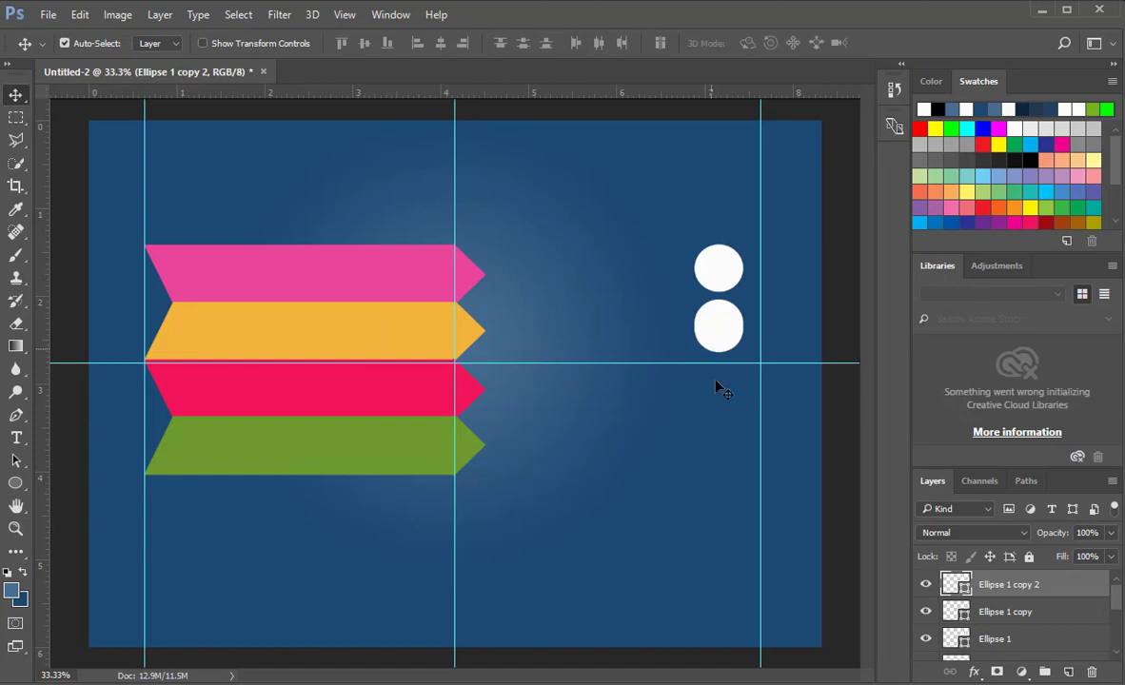
key(shift+Down)
key(shift+Down)
key(shift+Down)
key(shift+Down)
key(shift+Down)
key(shift+Down)
key(shift+Down)
key(shift+Down)
key(shift+Down)
key(shift+Down)
key(shift+Down)
key(shift+Down)
key(shift+Down)
key(shift+Down)
key(shift+Down)
key(shift+Down)
key(shift+Down)
key(shift+Down)
Step: Duplicate the second white circle again, move the copy straight down past the third until level with the green banner, and deselect it
click(727, 335)
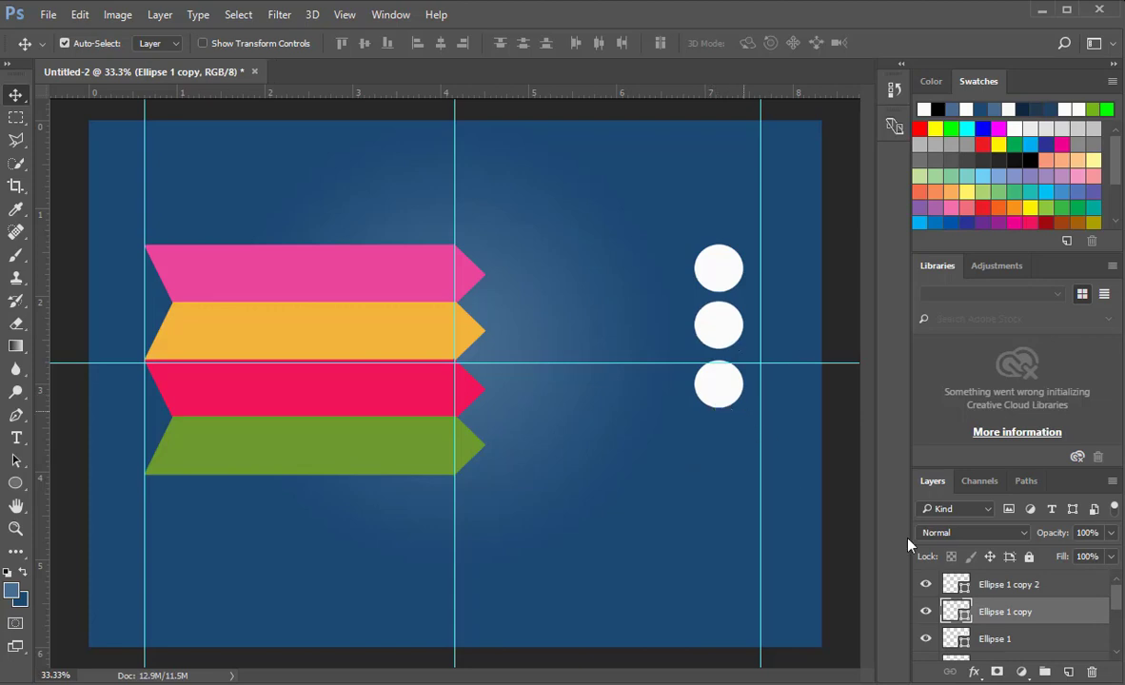
right_click(1053, 615)
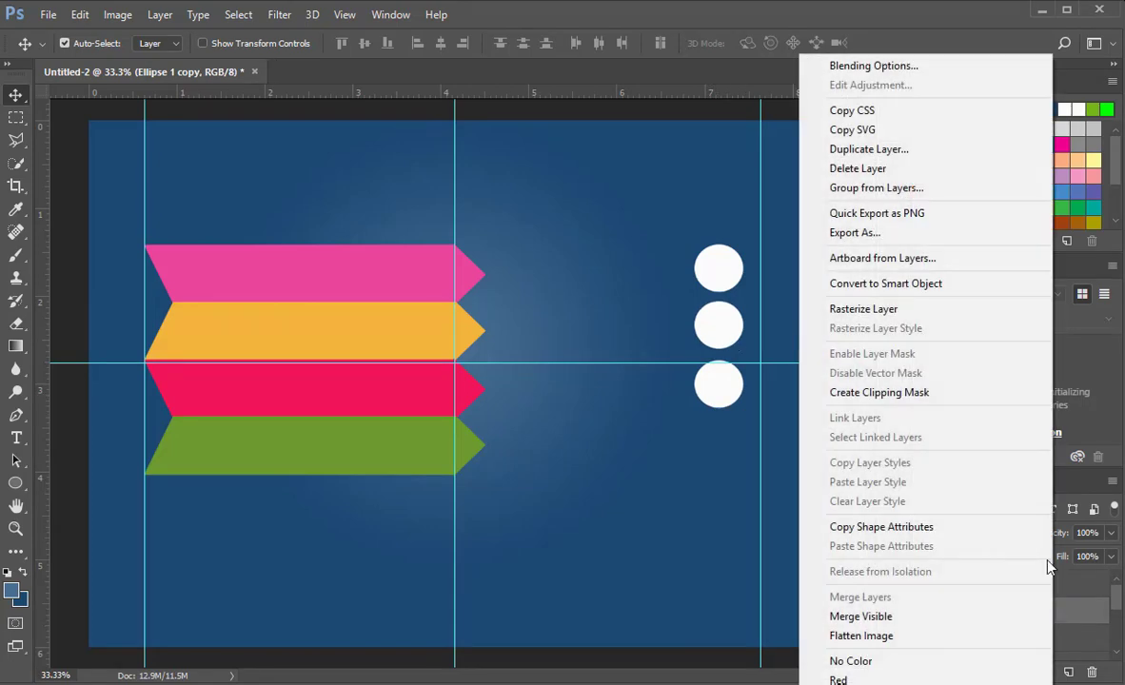
click(893, 151)
click(716, 271)
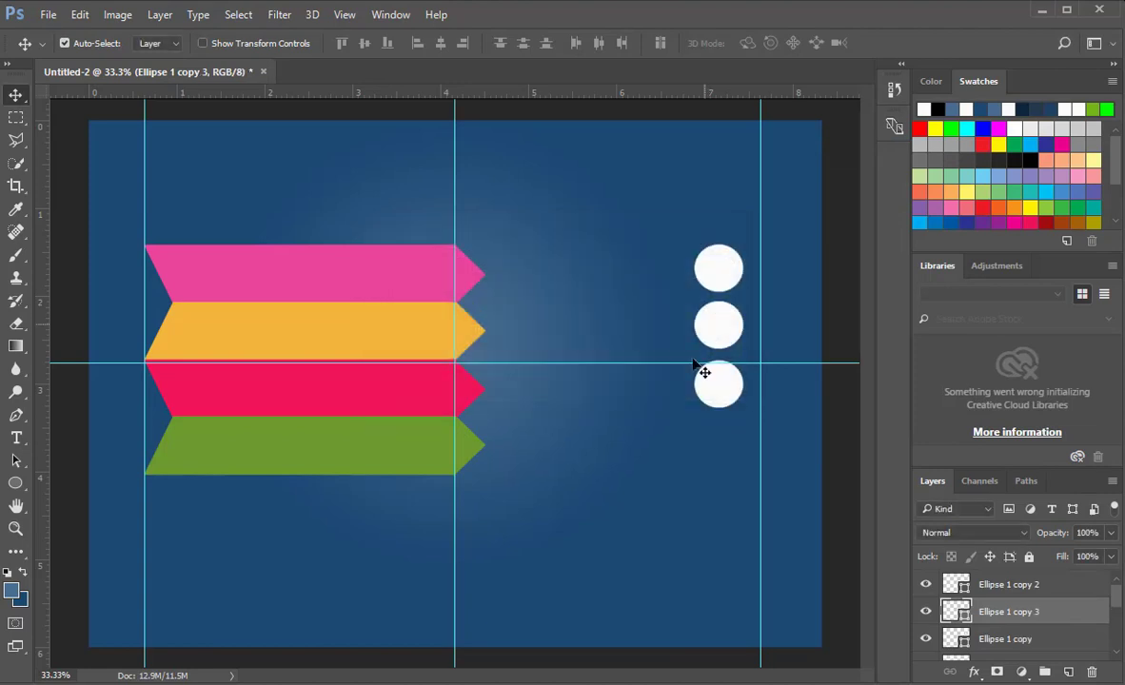
key(shift+Down)
key(shift+Down)
key(shift+Down)
key(shift+Down)
key(shift+Down)
key(shift+Down)
key(shift+Down)
key(shift+Down)
key(shift+Down)
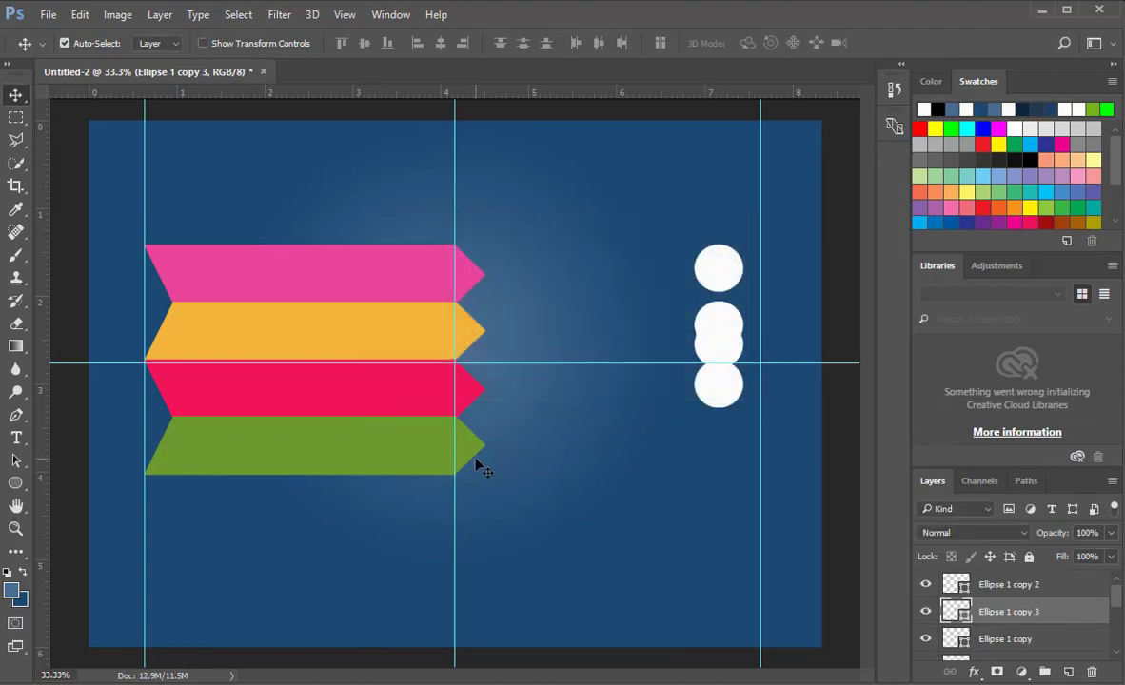
key(shift+Down)
key(shift+Down)
key(shift+Down)
key(shift+Down)
key(shift+Down)
key(shift+Down)
key(shift+Down)
key(shift+Down)
key(shift+Down)
key(shift+Down)
key(shift+Down)
key(shift+Down)
key(shift+Down)
key(shift+Down)
key(shift+Down)
key(shift+Down)
key(shift+Down)
key(shift+Down)
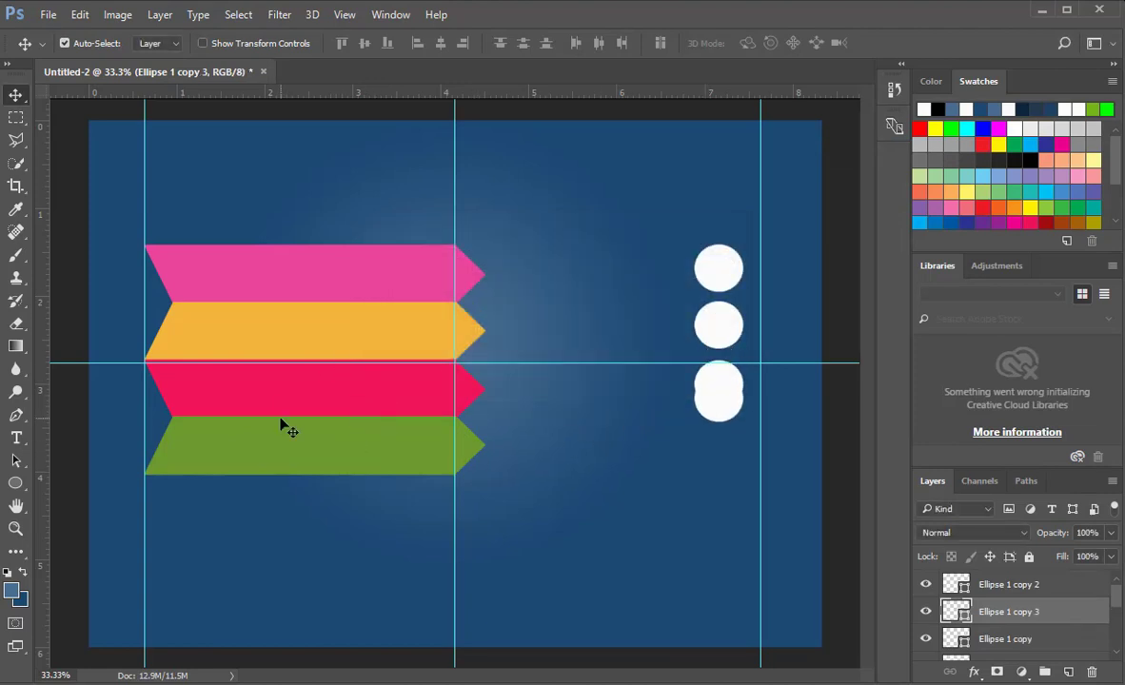
key(shift+Down)
key(shift+Down)
key(shift+Down)
key(shift+Down)
key(shift+Down)
key(shift+Down)
key(shift+Down)
key(shift+Down)
key(shift+Down)
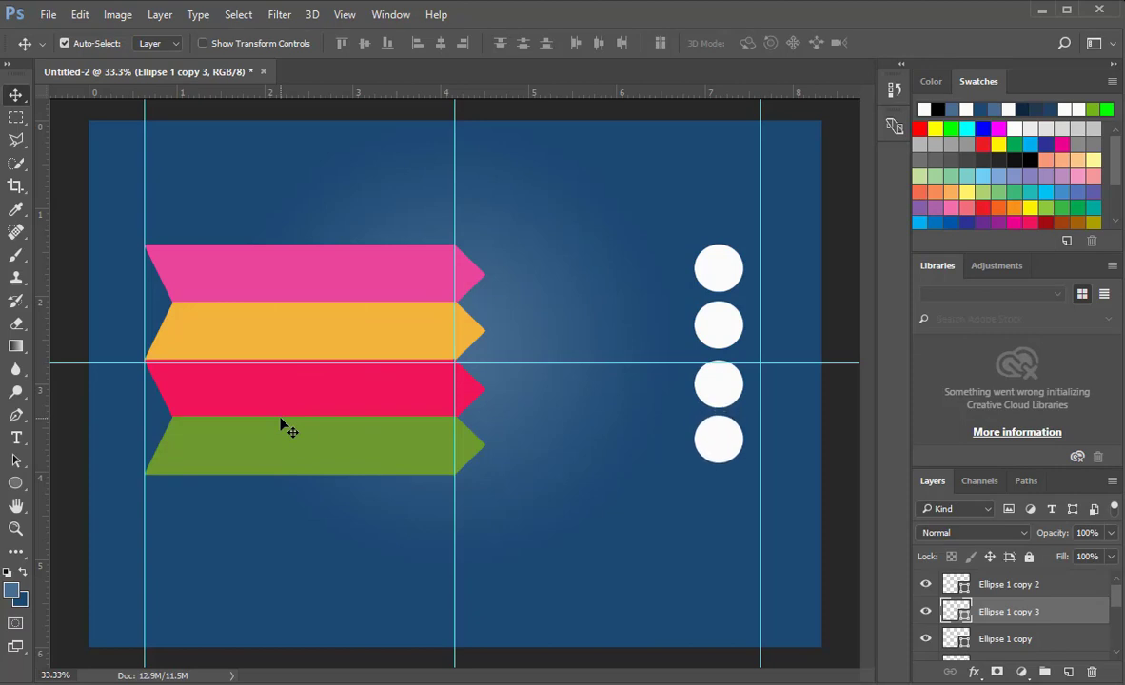
key(shift+Down)
key(shift+Down)
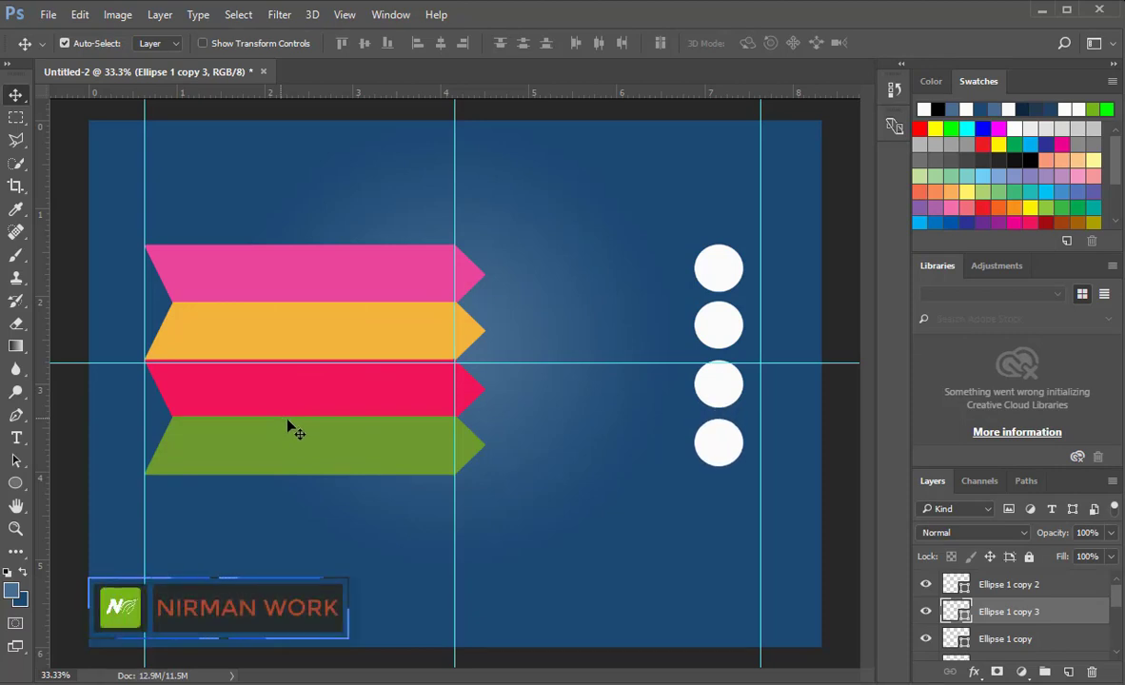
key(Down)
click(641, 369)
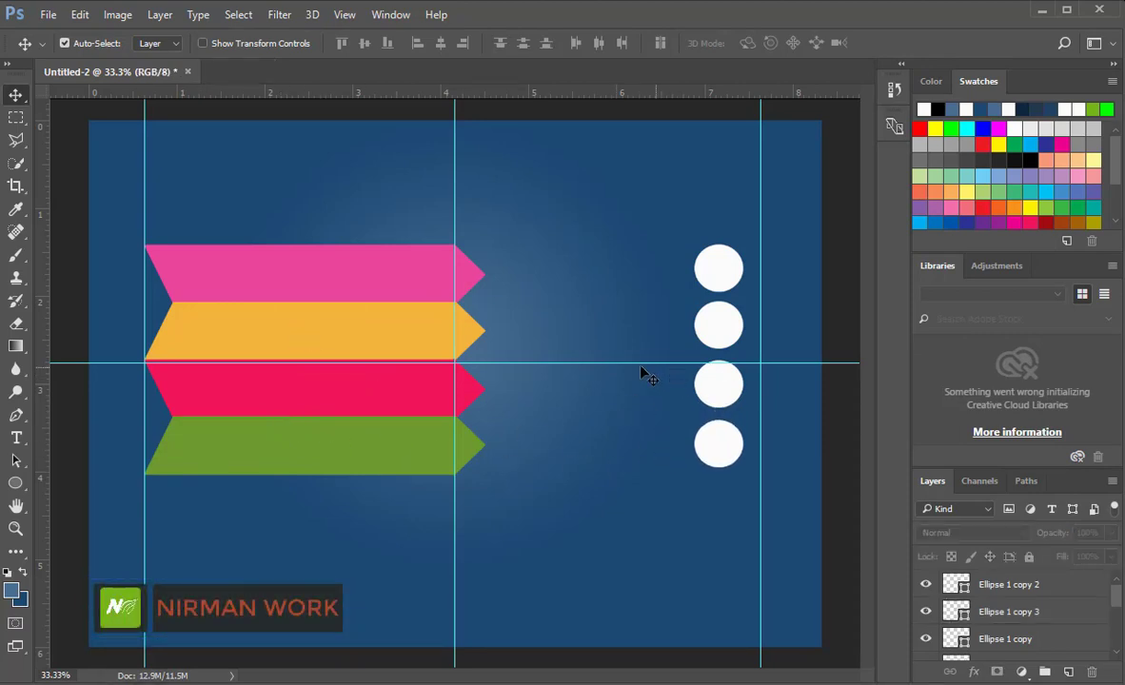
Step: Remove the horizontal guide and all three vertical guides from the canvas
drag(606, 364, 599, 94)
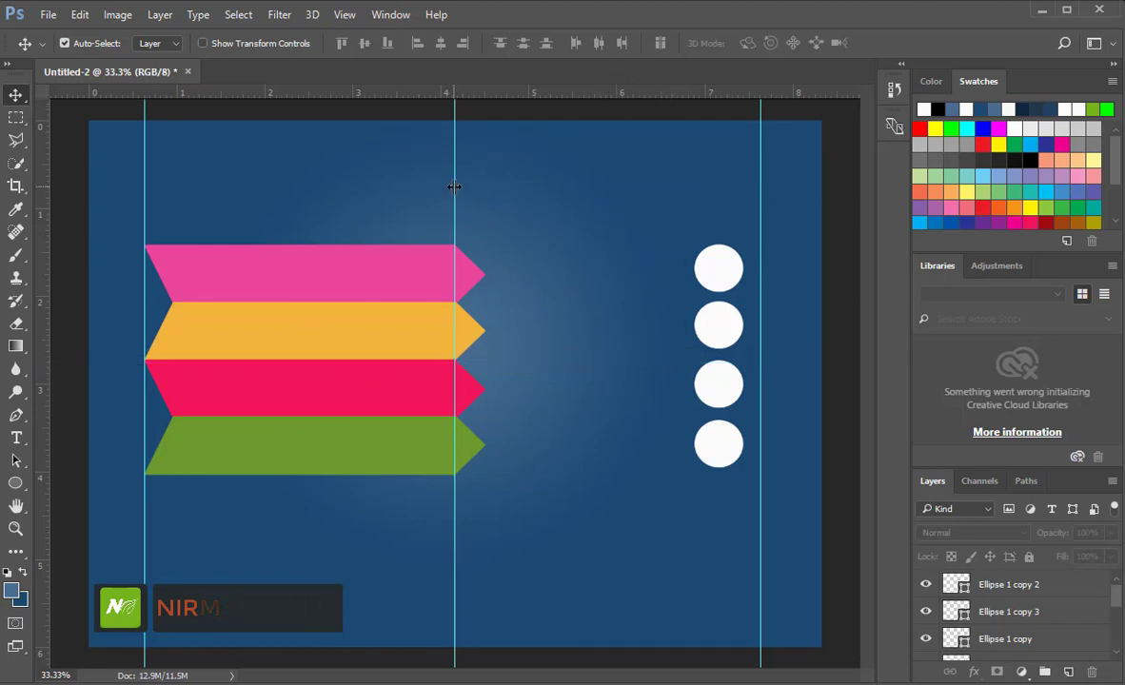
drag(453, 191, 50, 185)
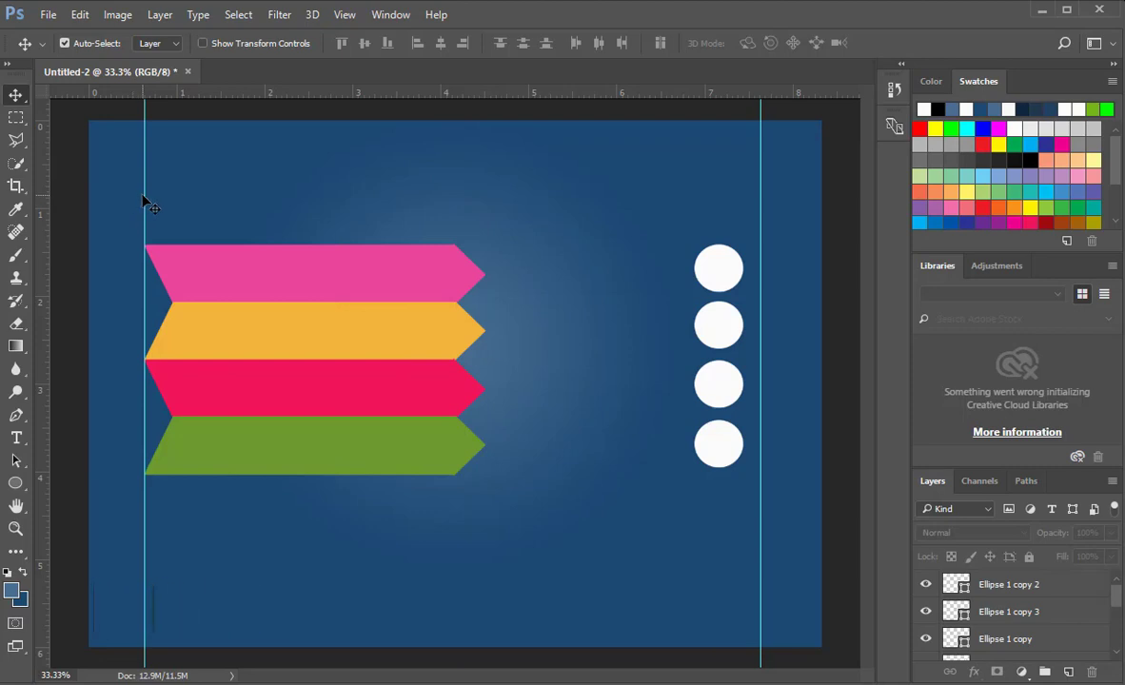
drag(146, 193, 39, 195)
drag(761, 231, 46, 225)
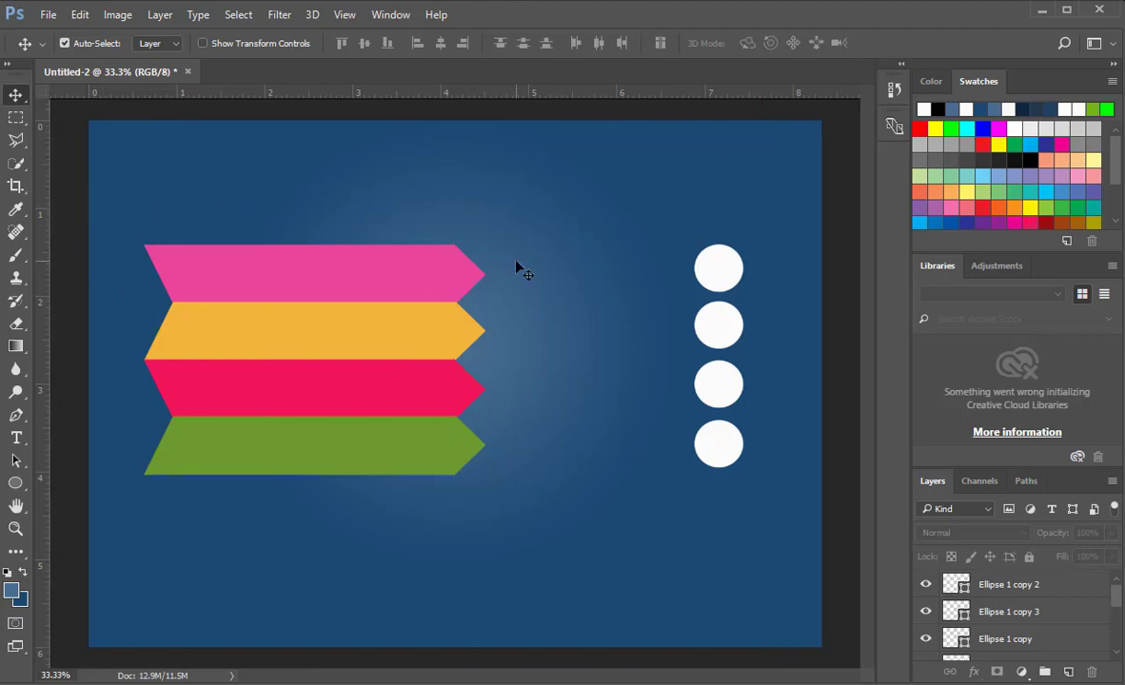
Step: Draw a 1 px weight line of about 767 × 4 px with the Line tool from the pink banner's tip into the top circle
click(16, 484)
click(91, 487)
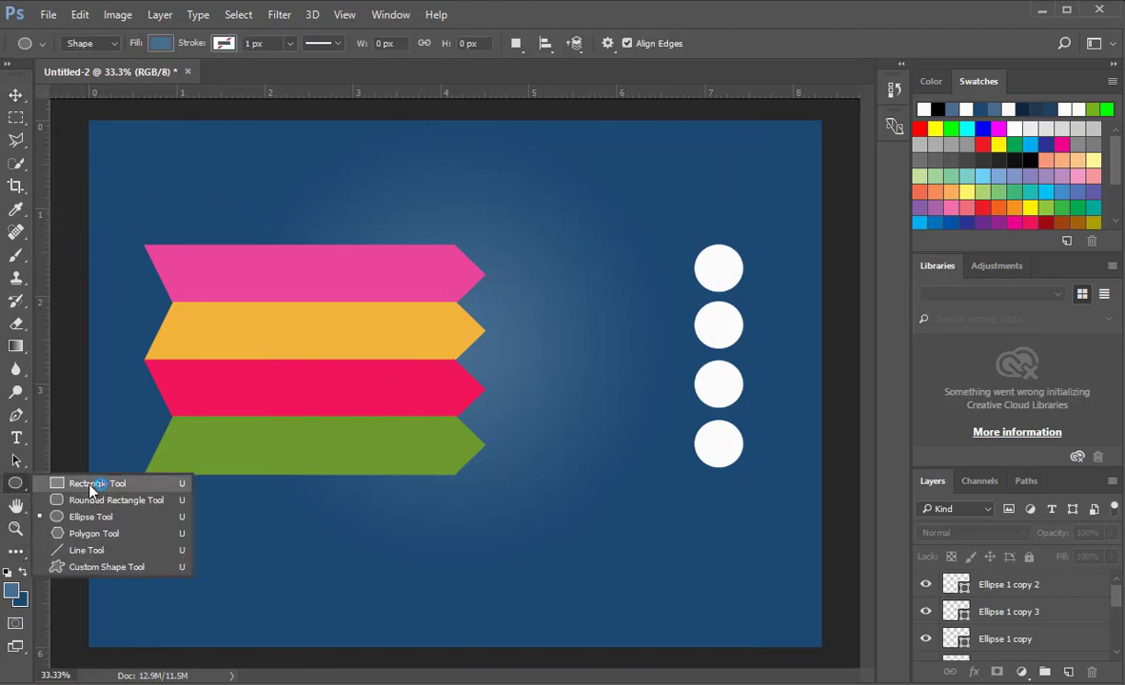
click(91, 550)
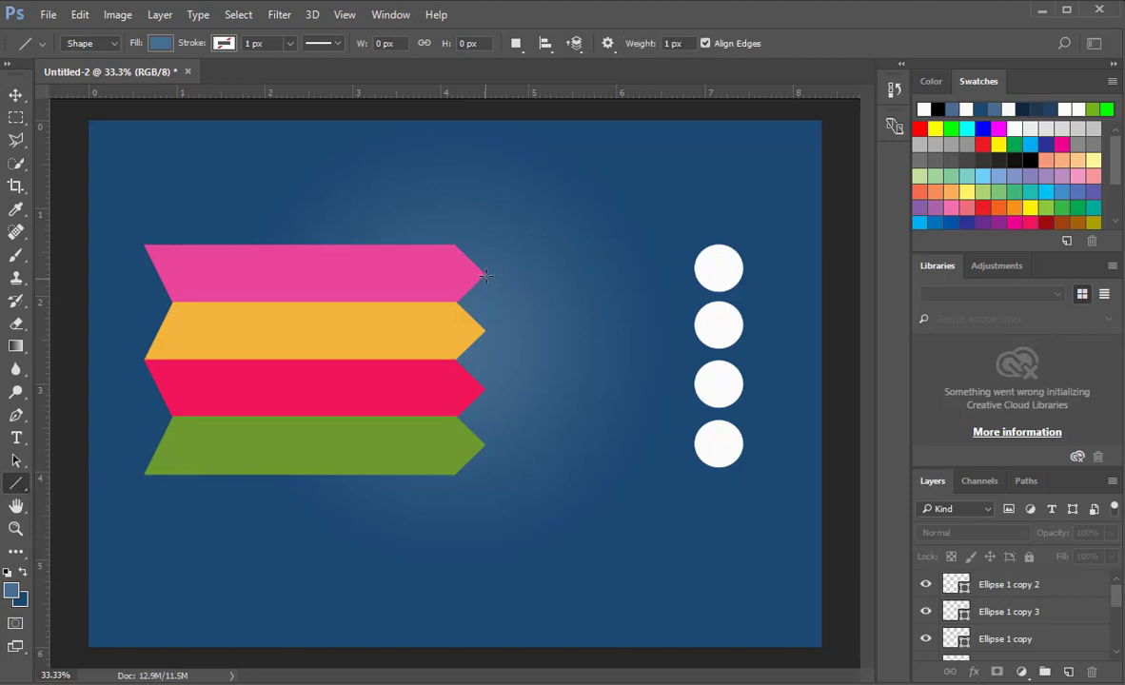
drag(484, 274, 707, 276)
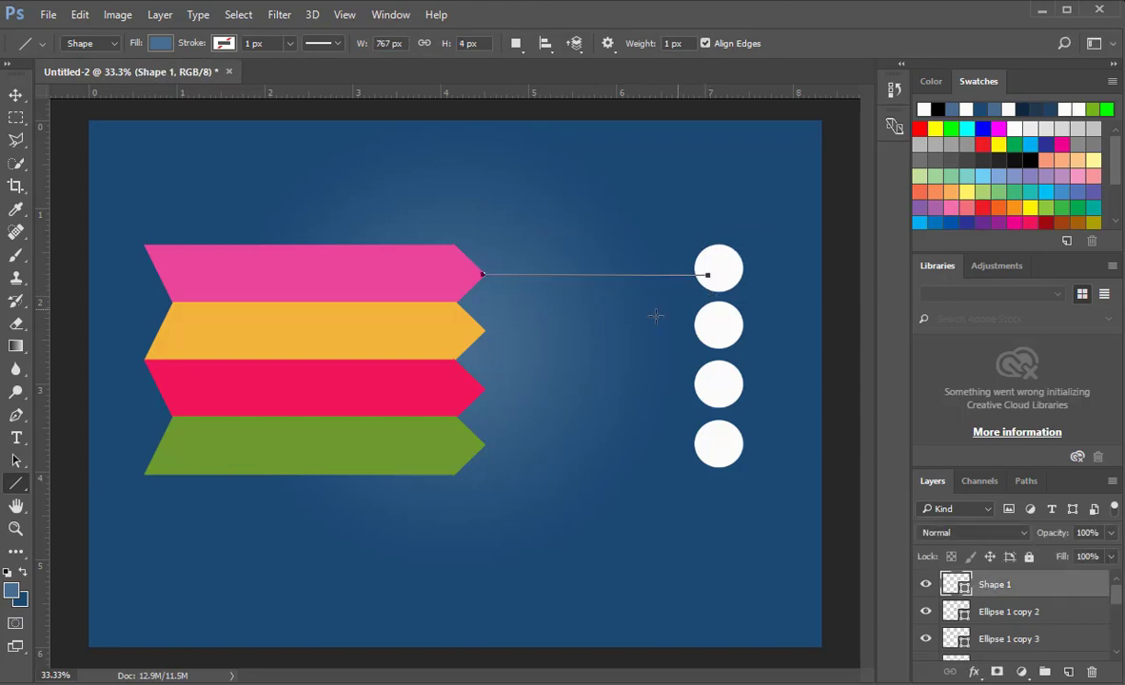
Step: Set the connecting line's fill to white and return to the Move tool
click(161, 42)
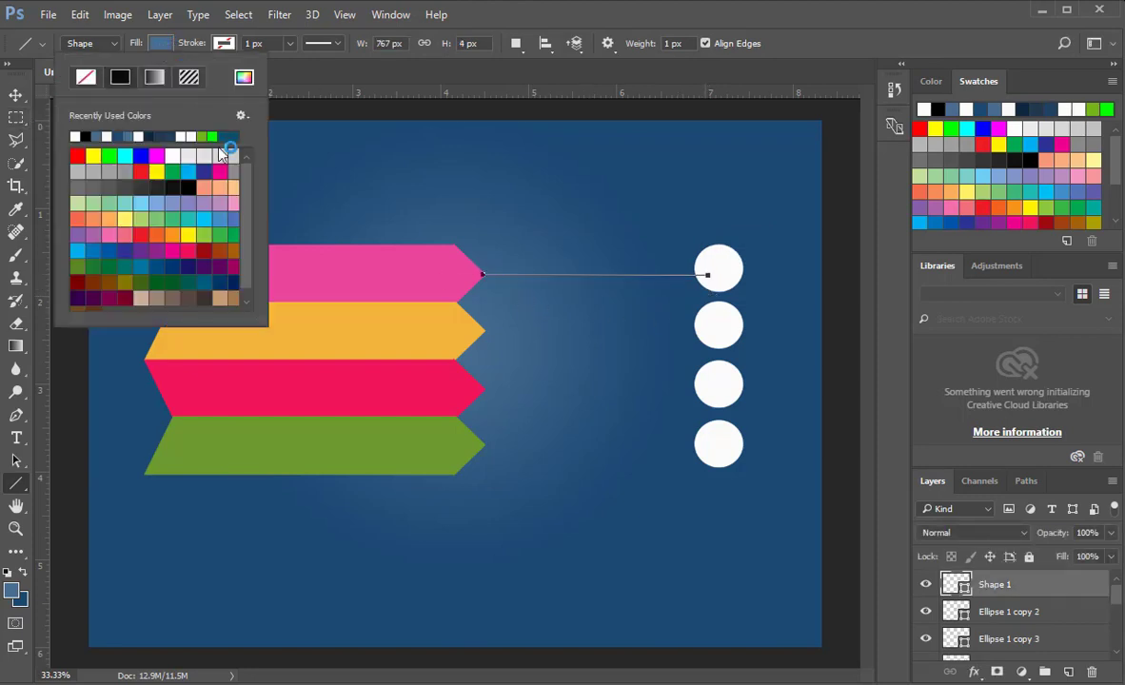
click(79, 136)
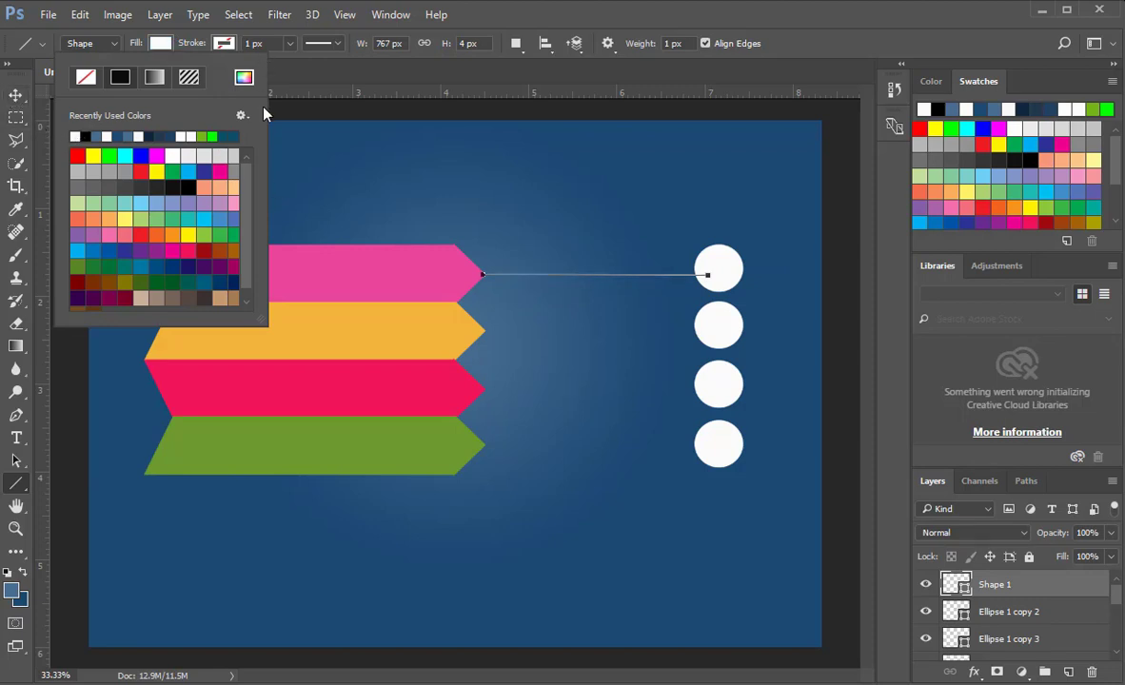
click(368, 230)
click(16, 95)
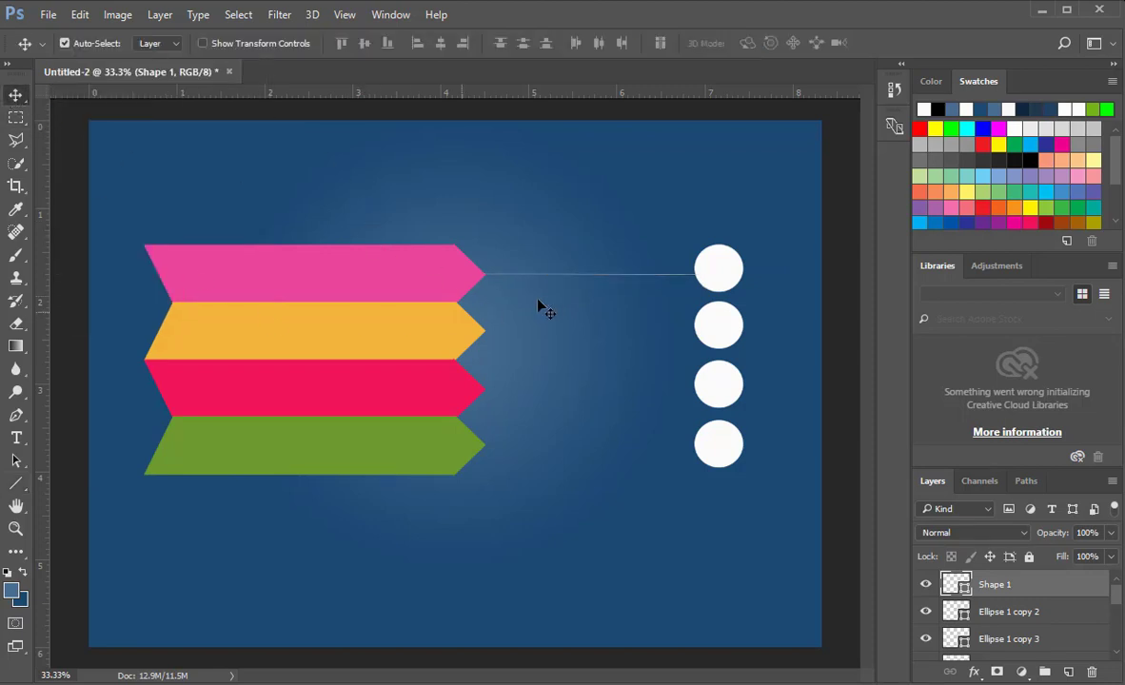
Step: Nudge the top white circle and the connecting line slightly down to align them with the pink banner's tip
click(583, 278)
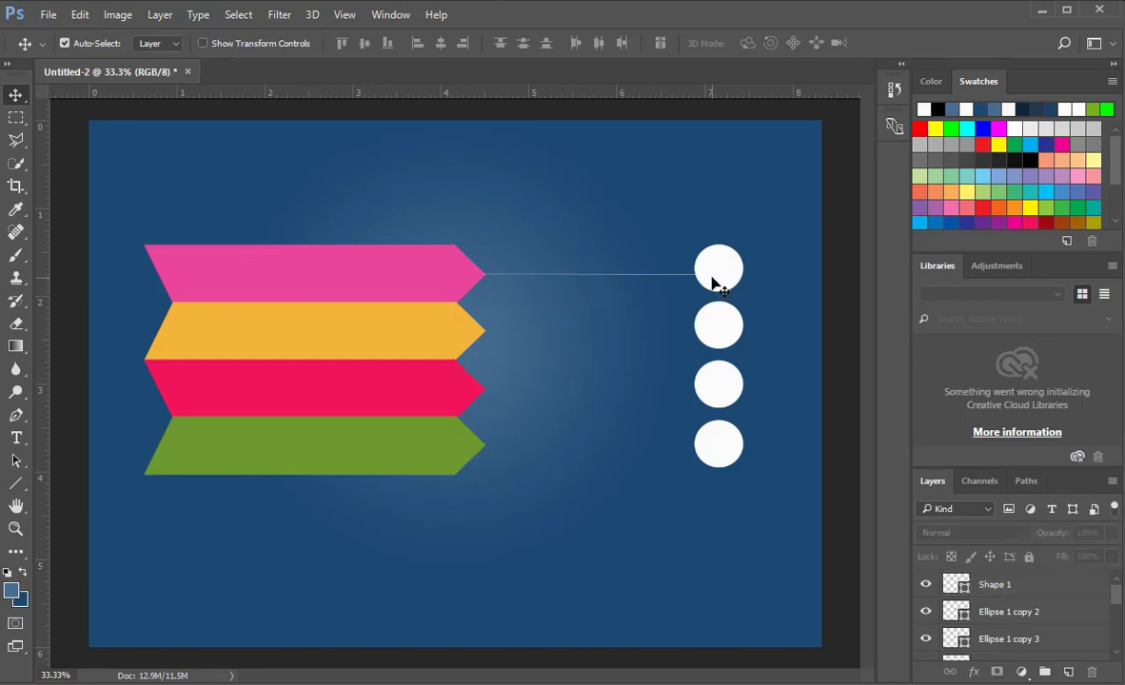
drag(716, 270, 719, 274)
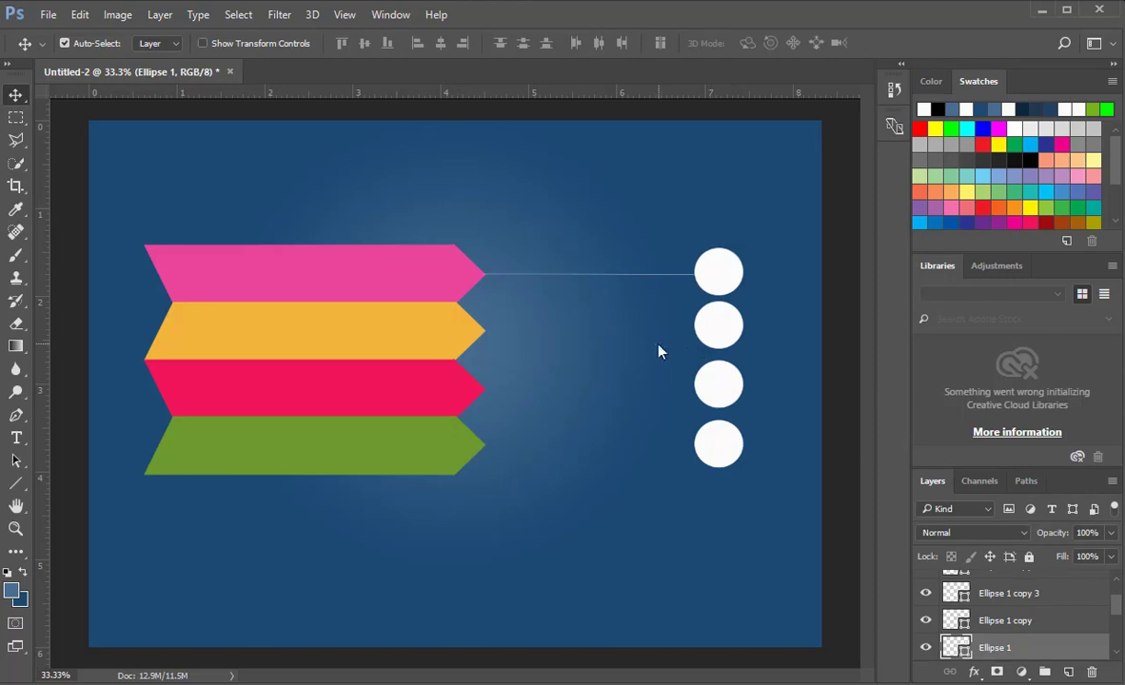
click(607, 286)
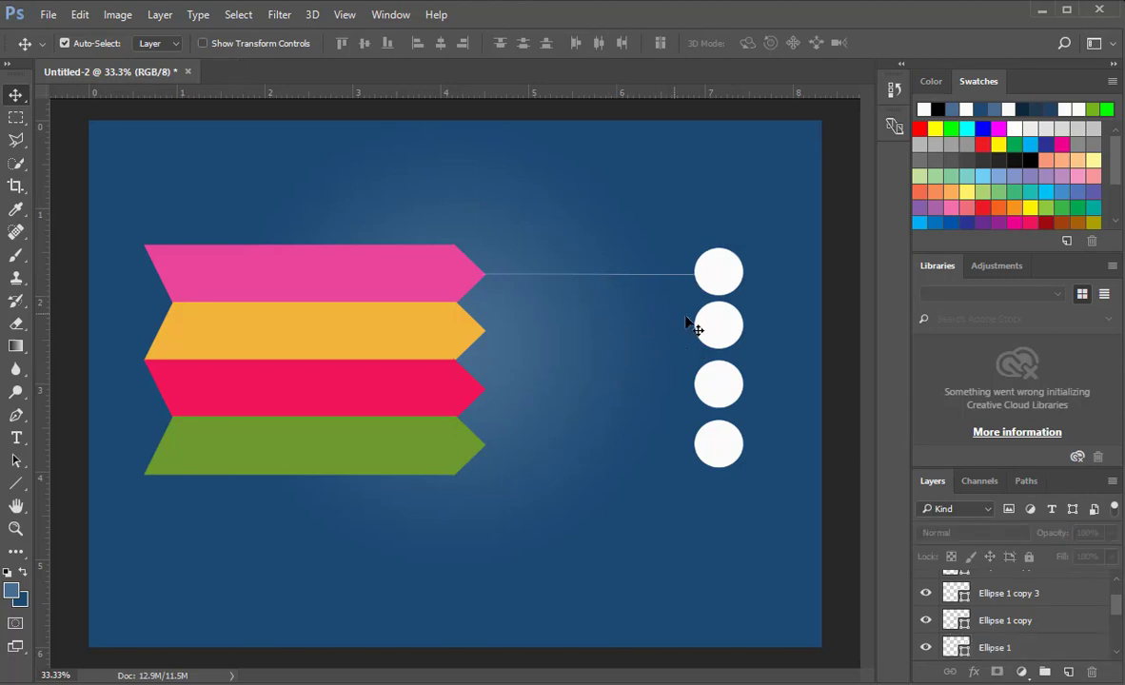
drag(682, 282, 678, 285)
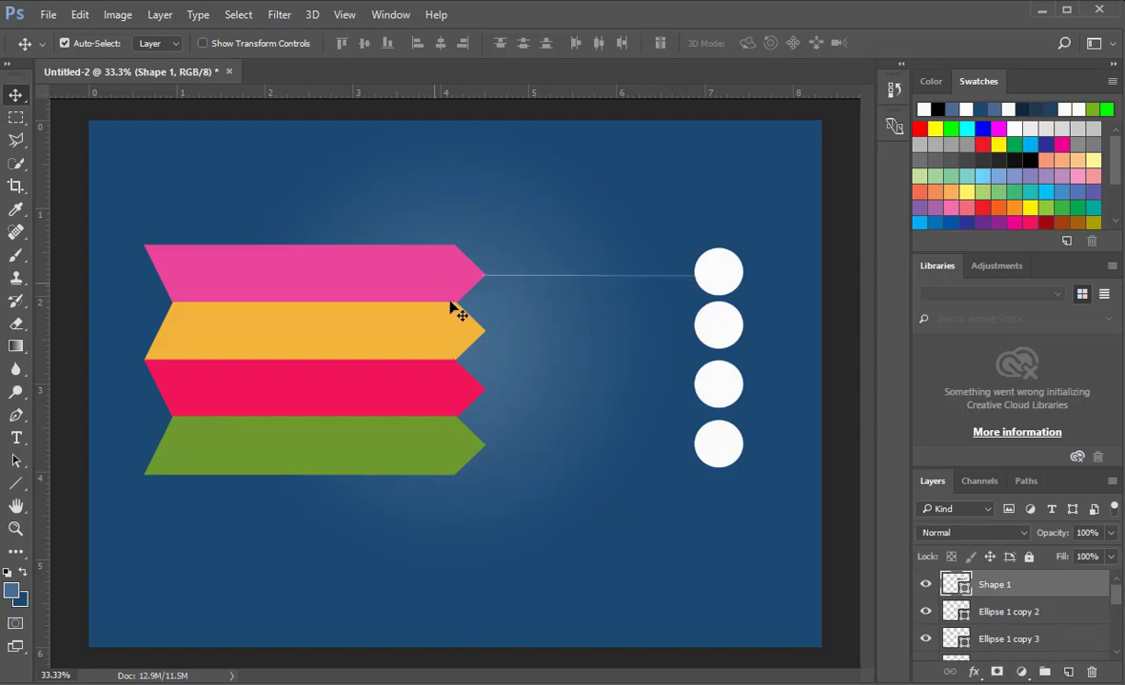
Step: Move the connecting line's layer below the circle layers and the green banner's layer, and deselect it
scroll(967, 609, down, 2)
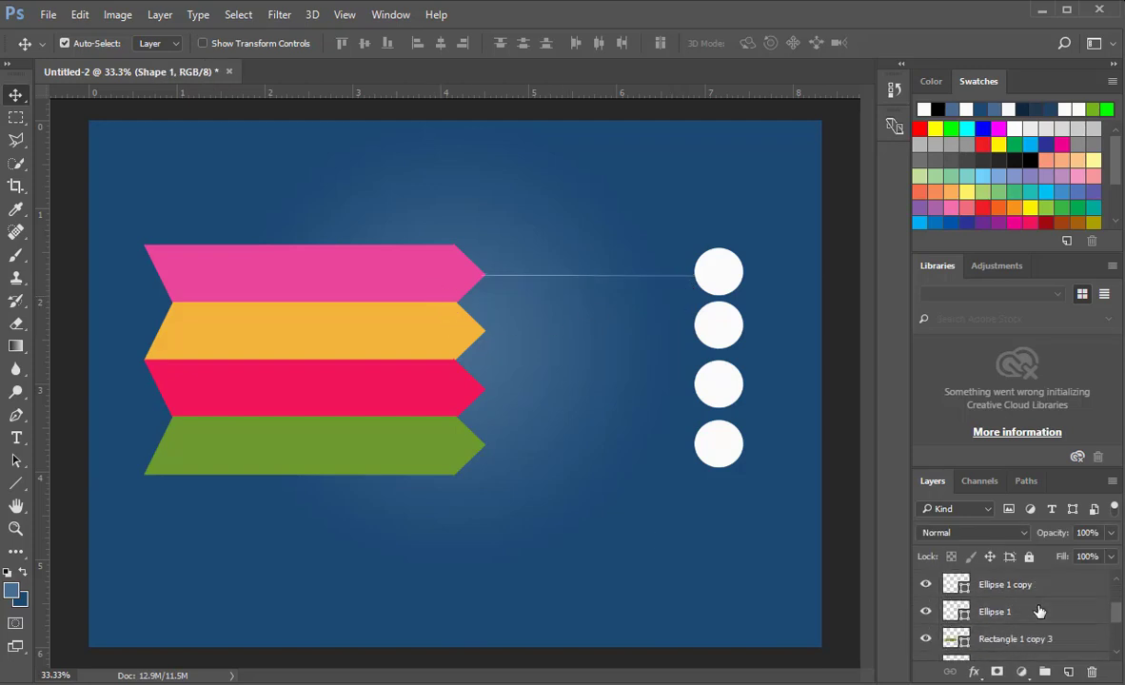
scroll(1035, 610, up, 1)
drag(1026, 596, 1031, 649)
click(644, 269)
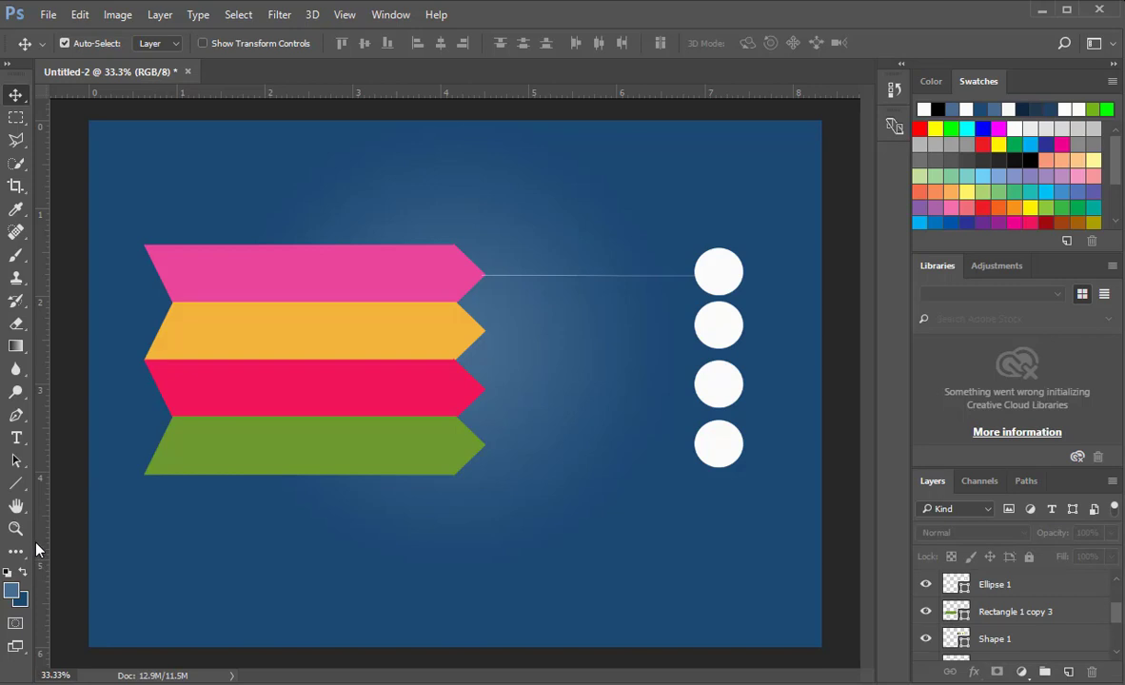
Step: Move the connecting line's layer beneath the pink banner's layer, directly above the background layer
key(z)
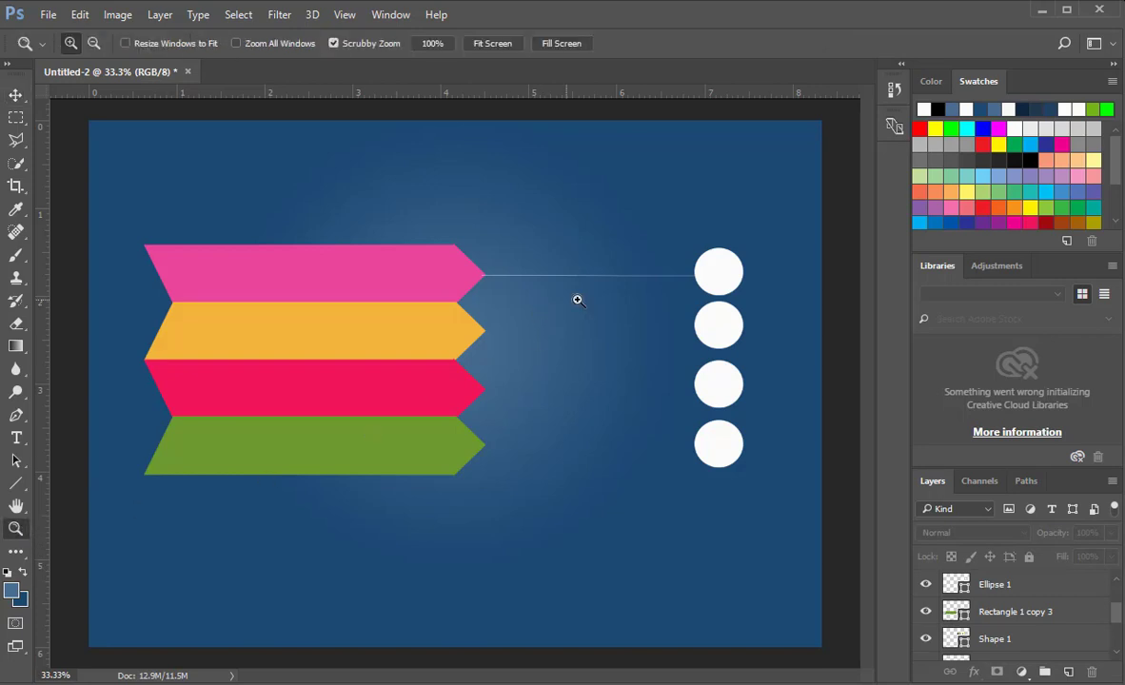
click(682, 298)
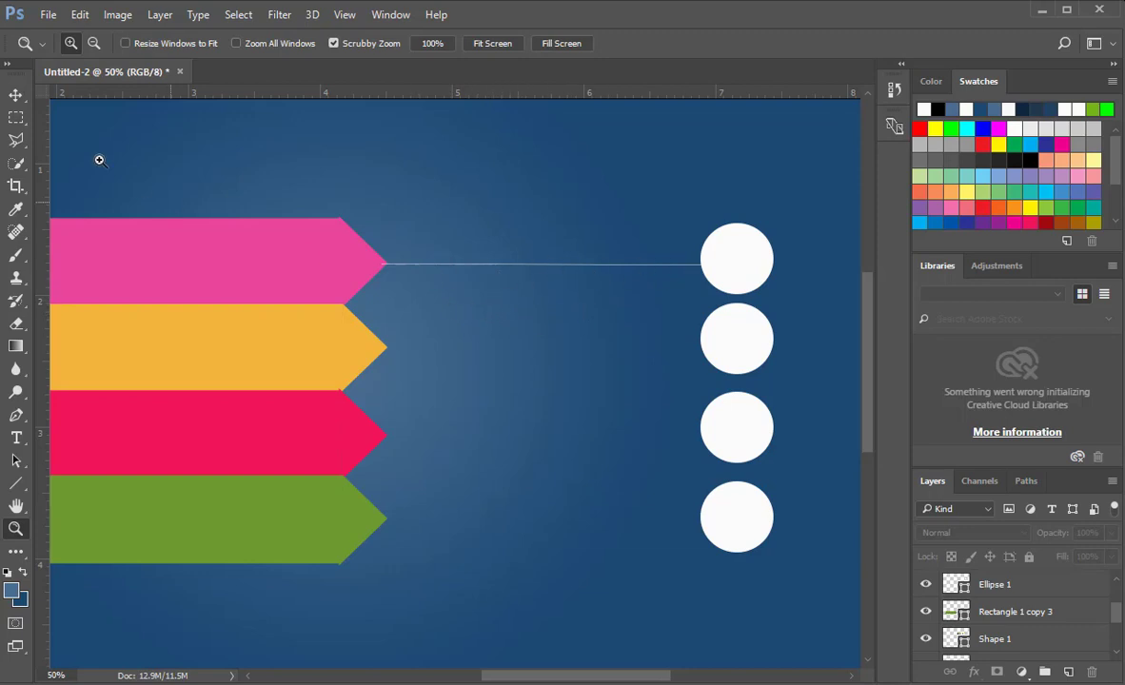
click(15, 94)
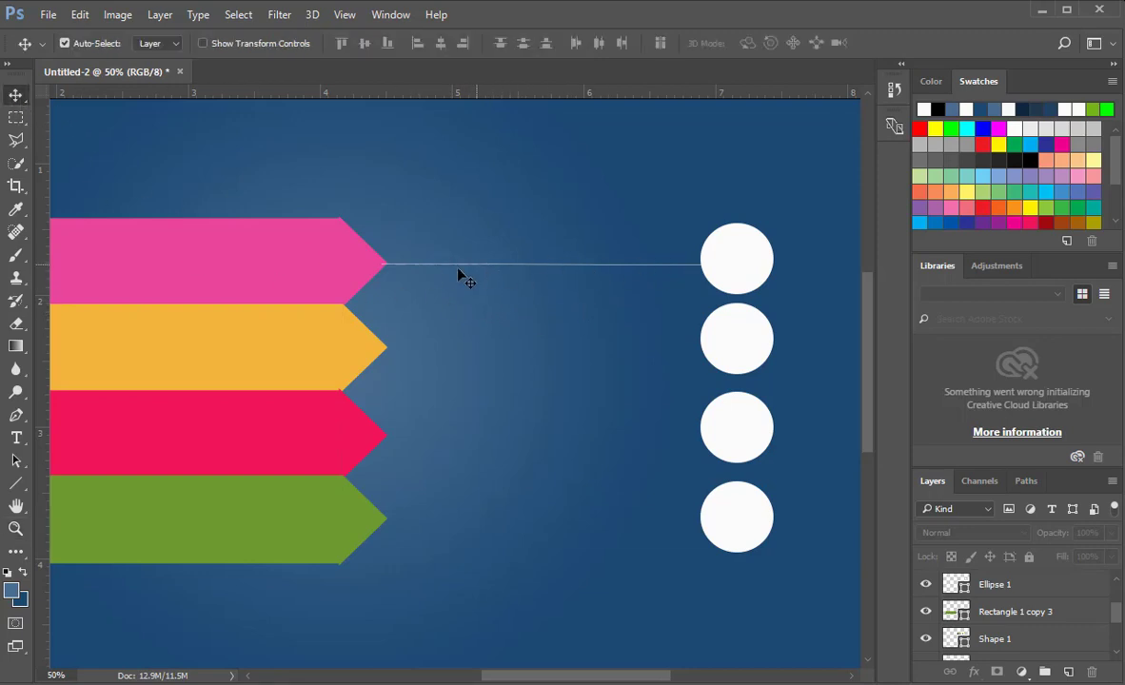
click(335, 279)
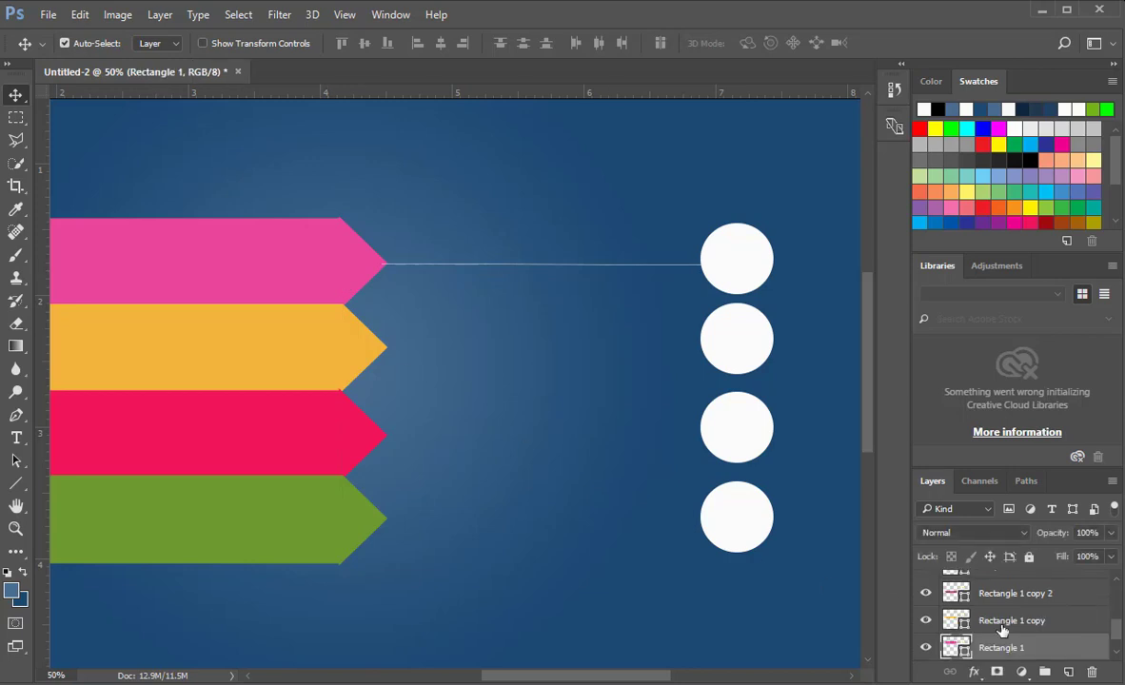
click(570, 269)
scroll(1055, 616, up, 2)
drag(1055, 644, 1058, 657)
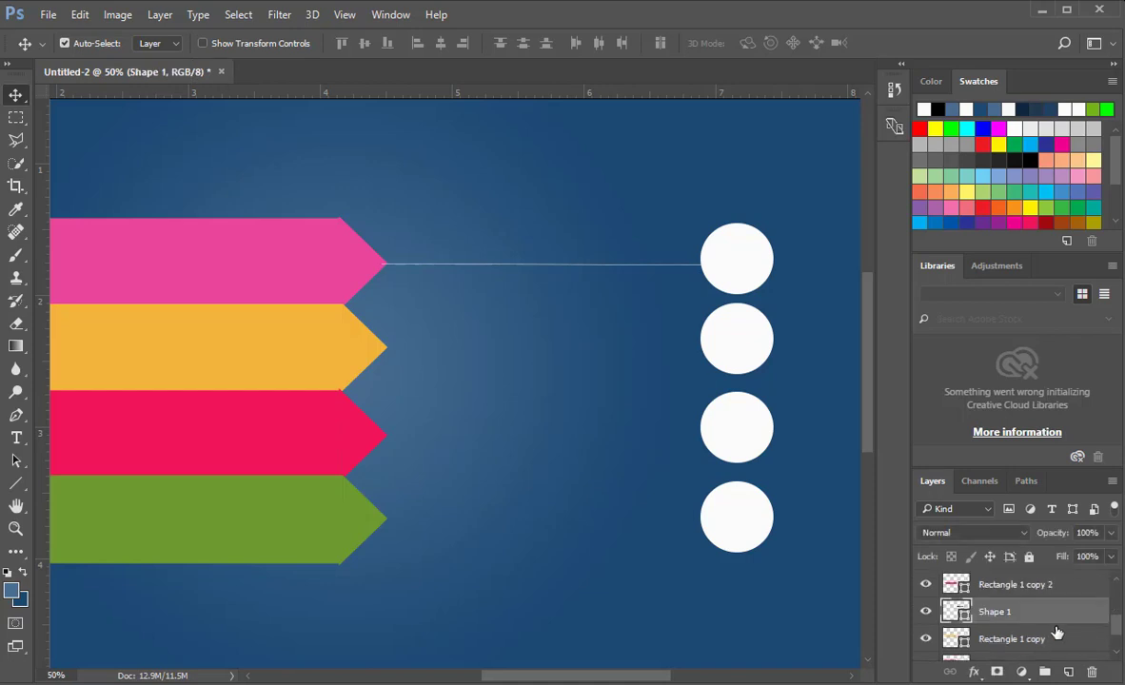
scroll(1057, 624, down, 1)
drag(1044, 590, 1048, 629)
scroll(1057, 616, down, 1)
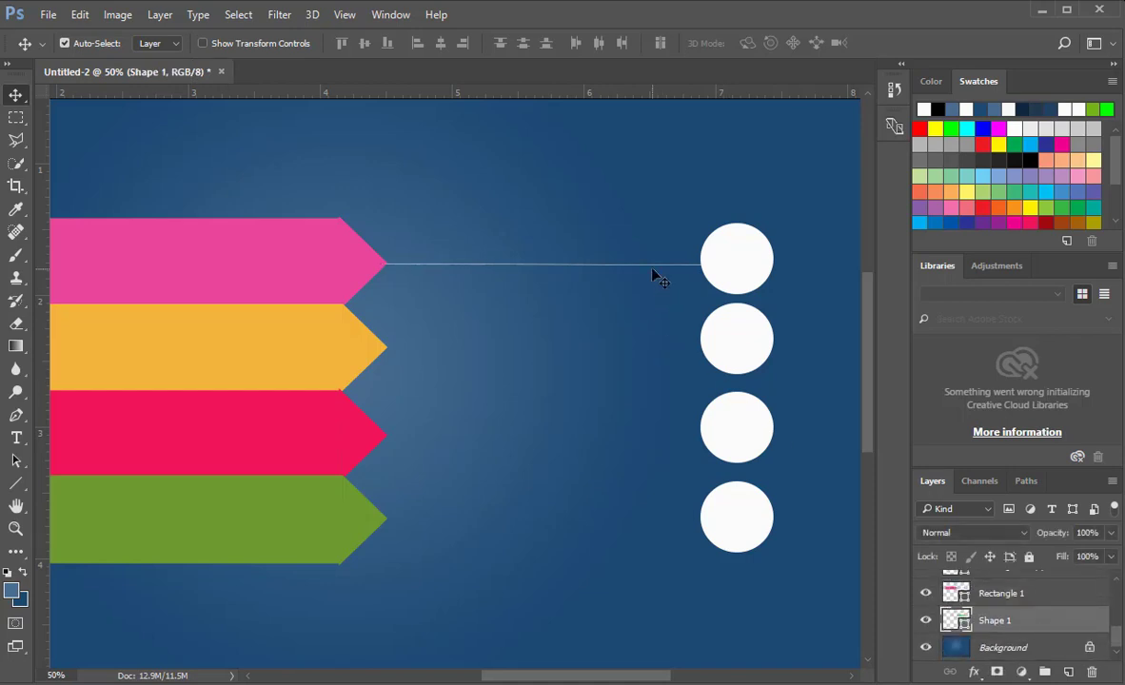
Step: Duplicate the connecting line and move the copy straight down until it joins the orange banner's tip to the second circle
right_click(1009, 622)
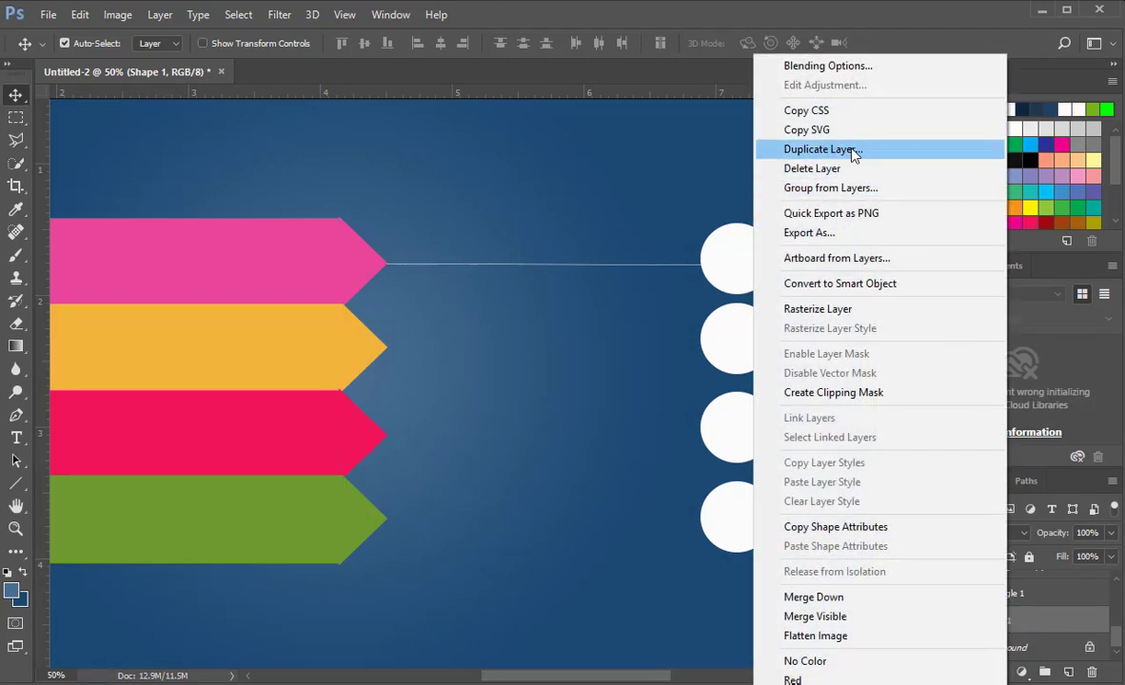
click(785, 150)
click(715, 269)
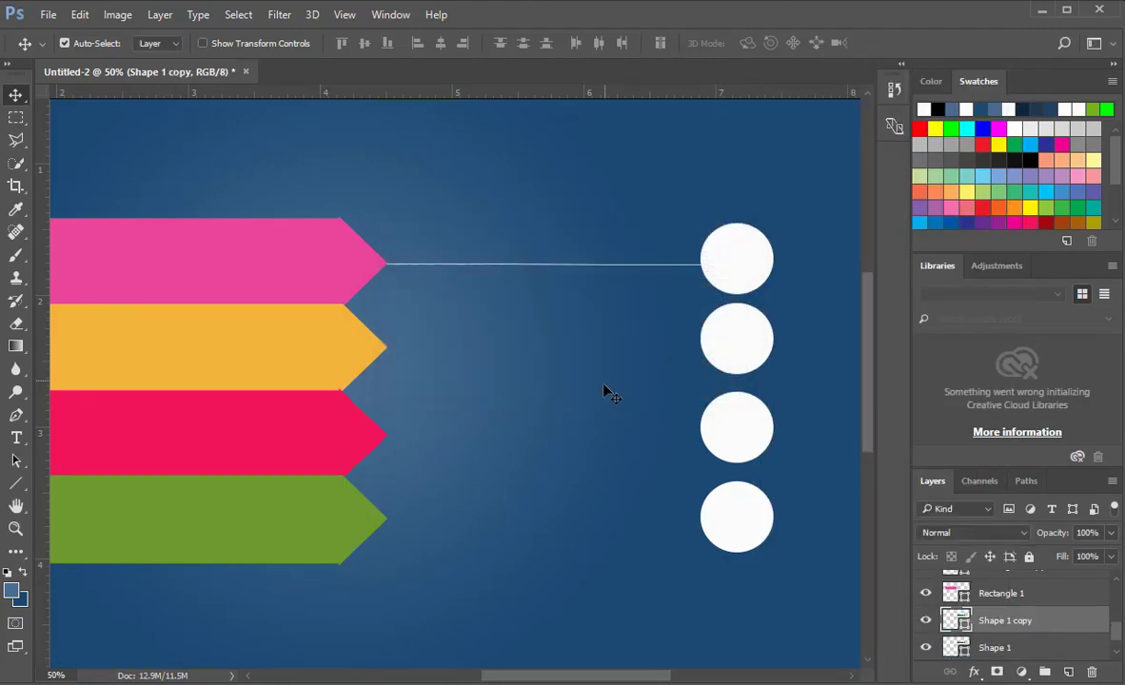
key(Down)
key(shift+Down)
key(shift+Down)
key(shift+Down)
key(shift+Down)
key(shift+Down)
key(shift+Down)
key(shift+Down)
key(shift+Down)
key(shift+Down)
key(shift+Down)
key(shift+Down)
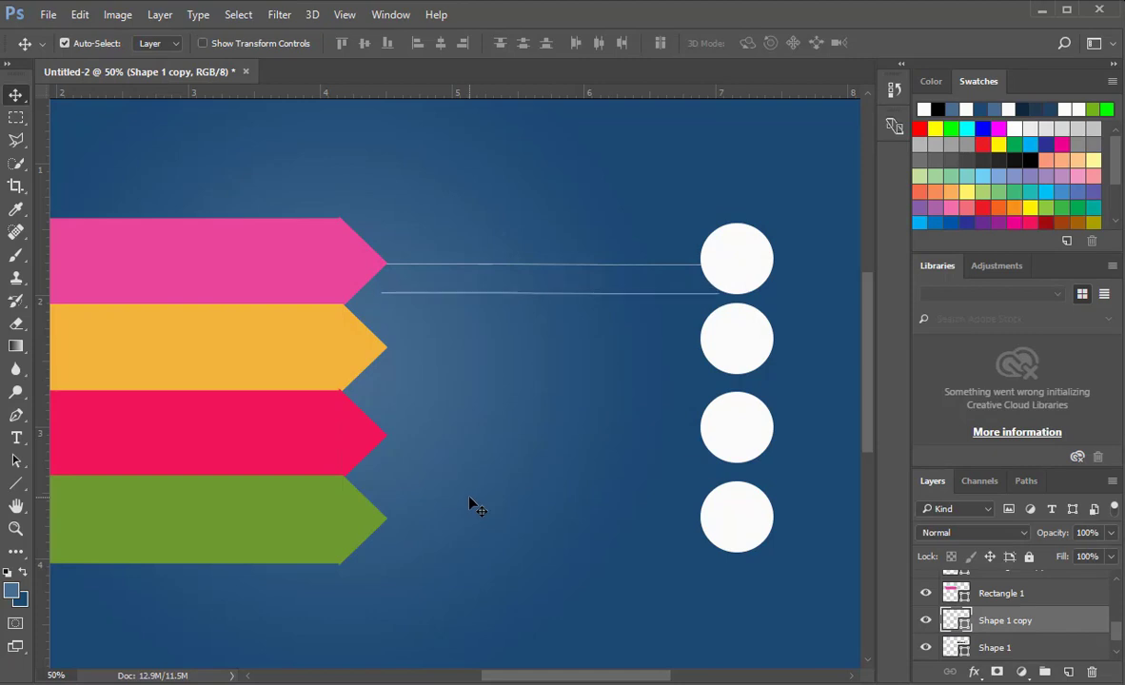
key(shift+Down)
key(shift+Down)
key(shift+Down)
key(shift+Down)
key(shift+Down)
key(shift+Down)
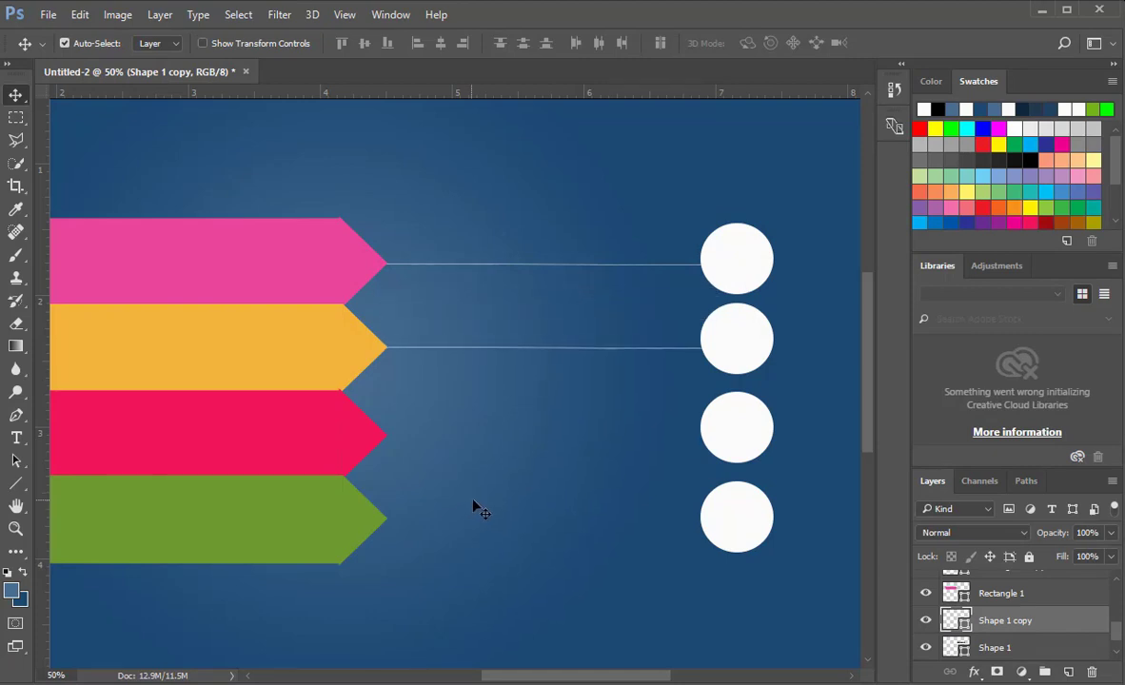
Step: Nudge the second white circle down until it is centred on the orange banner's connecting line
click(743, 347)
key(Down)
key(Down)
key(Down)
key(Down)
key(Down)
key(Down)
key(Down)
key(Down)
key(Down)
key(Down)
key(Down)
key(Down)
key(Down)
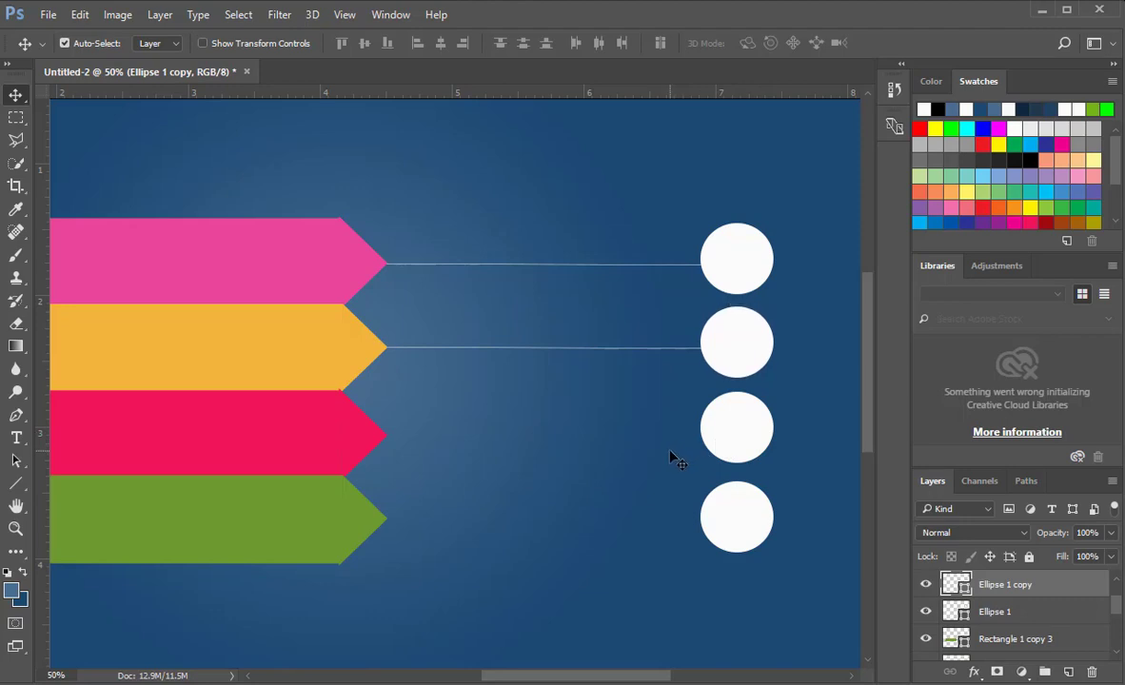
key(Down)
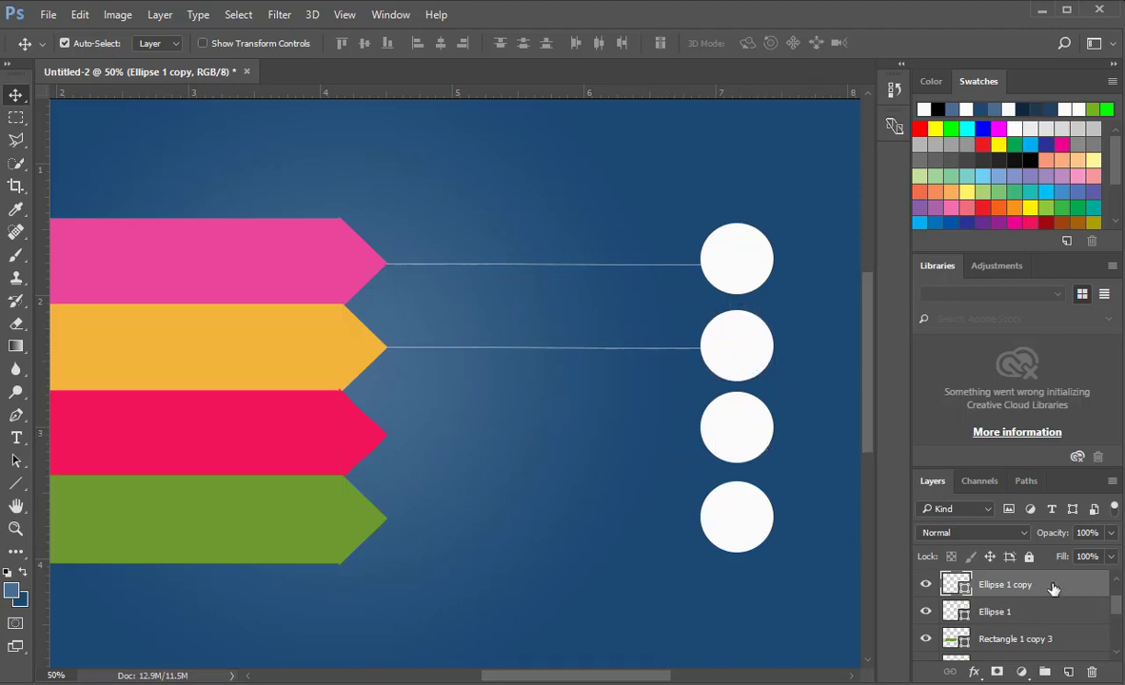
Step: Duplicate the orange banner's connecting line and move the copy straight down until it joins the red banner's tip to the third circle
scroll(1009, 610, down, 3)
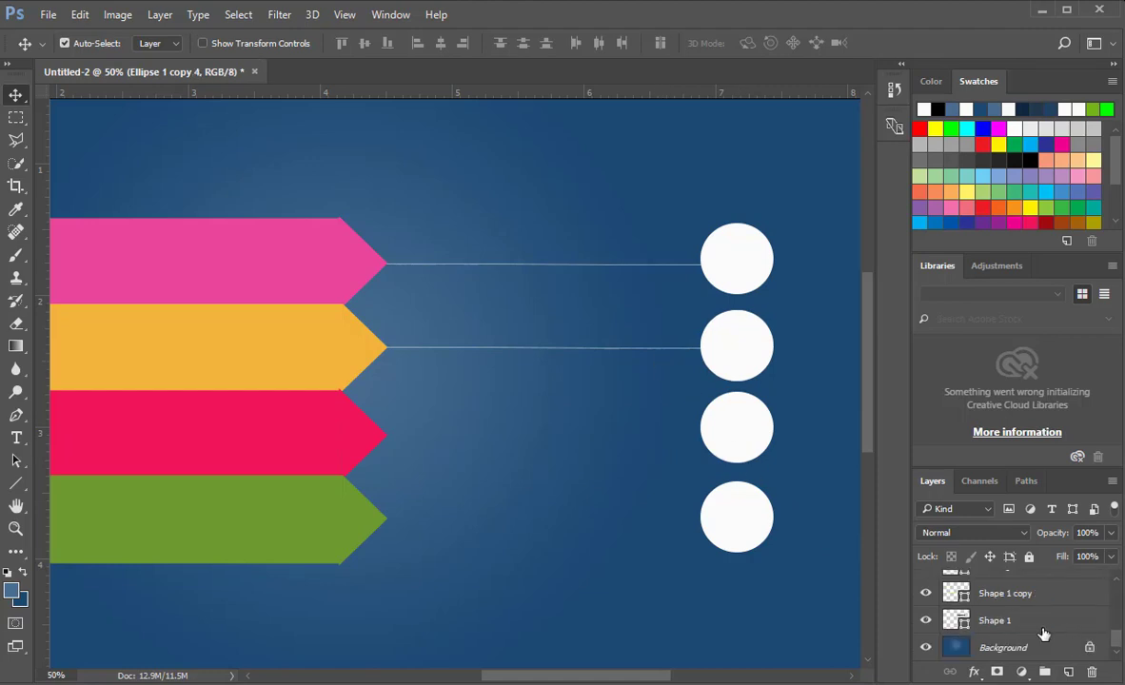
click(1011, 620)
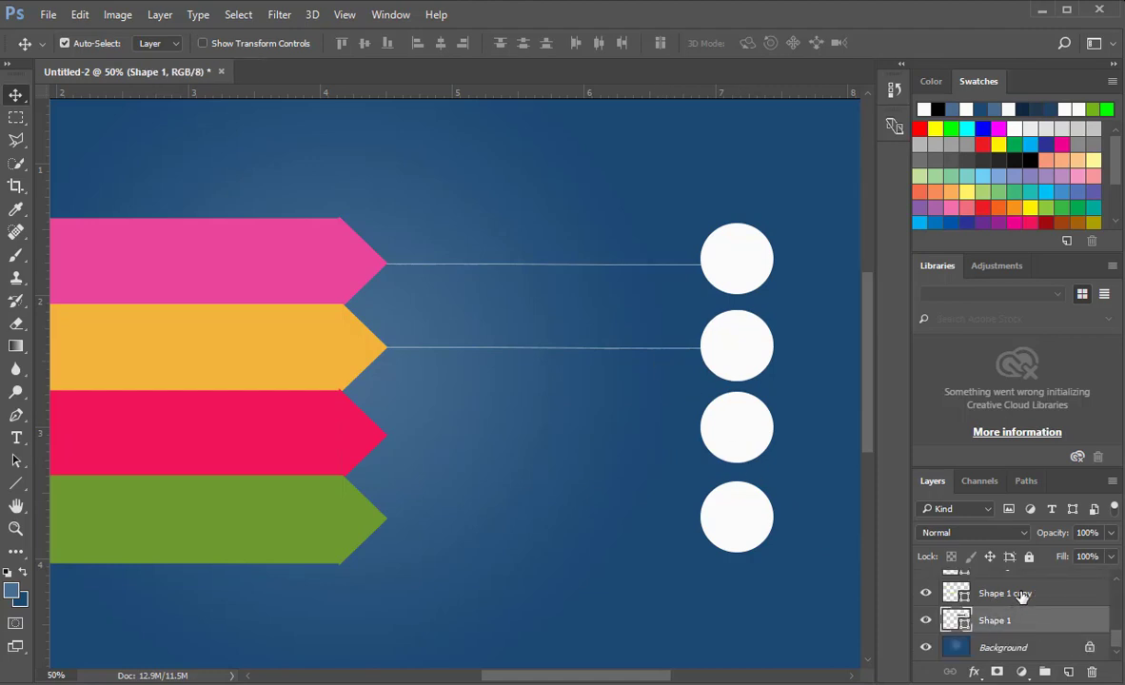
click(1021, 594)
right_click(1022, 594)
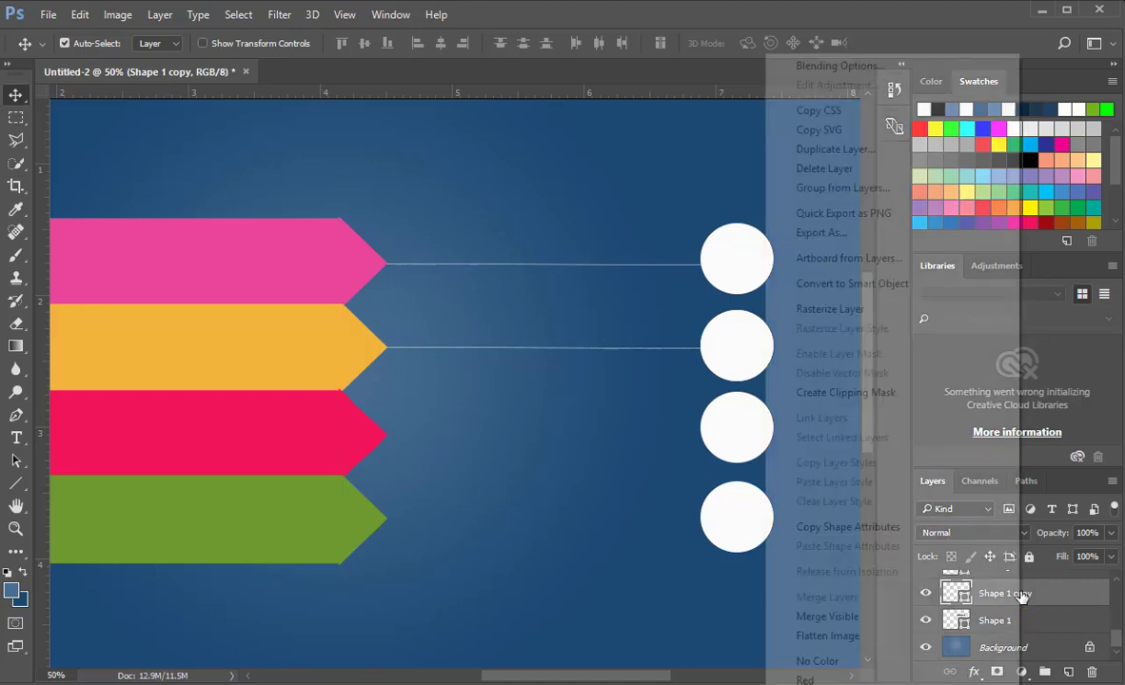
click(906, 153)
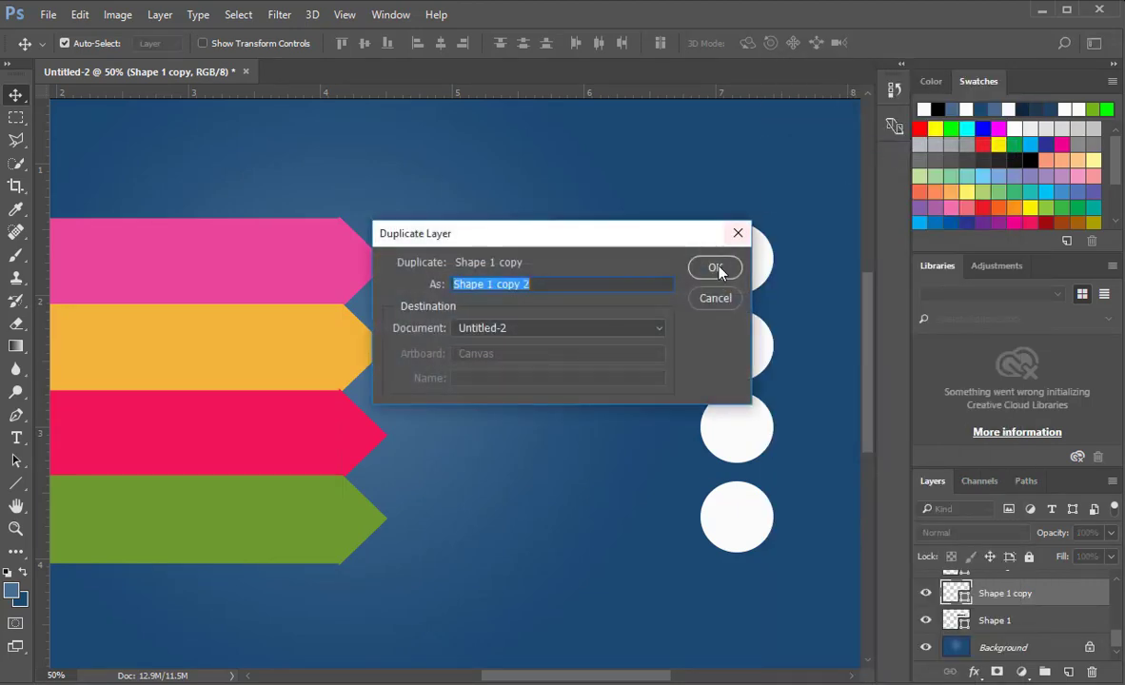
click(716, 268)
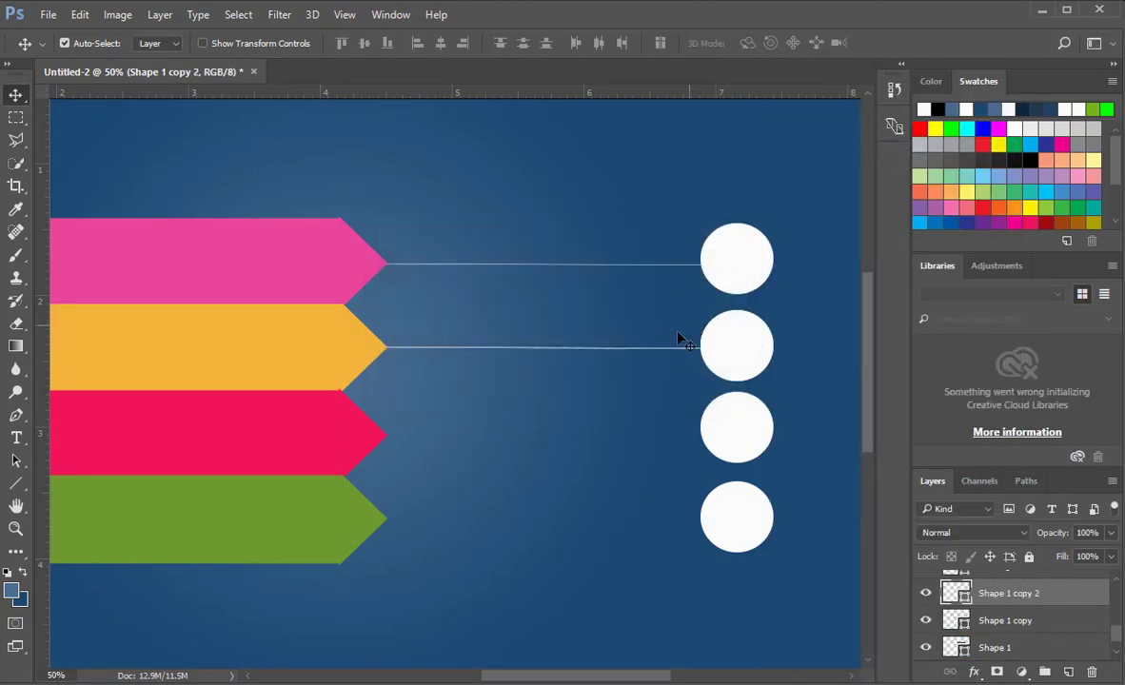
key(shift+Down)
key(shift+Down)
key(shift+Down)
key(shift+Down)
key(shift+Down)
key(shift+Down)
key(shift+Down)
key(shift+Down)
key(shift+Down)
key(shift+Down)
key(shift+Down)
key(shift+Down)
key(shift+Down)
key(shift+Down)
key(shift+Down)
key(shift+Down)
key(shift+Down)
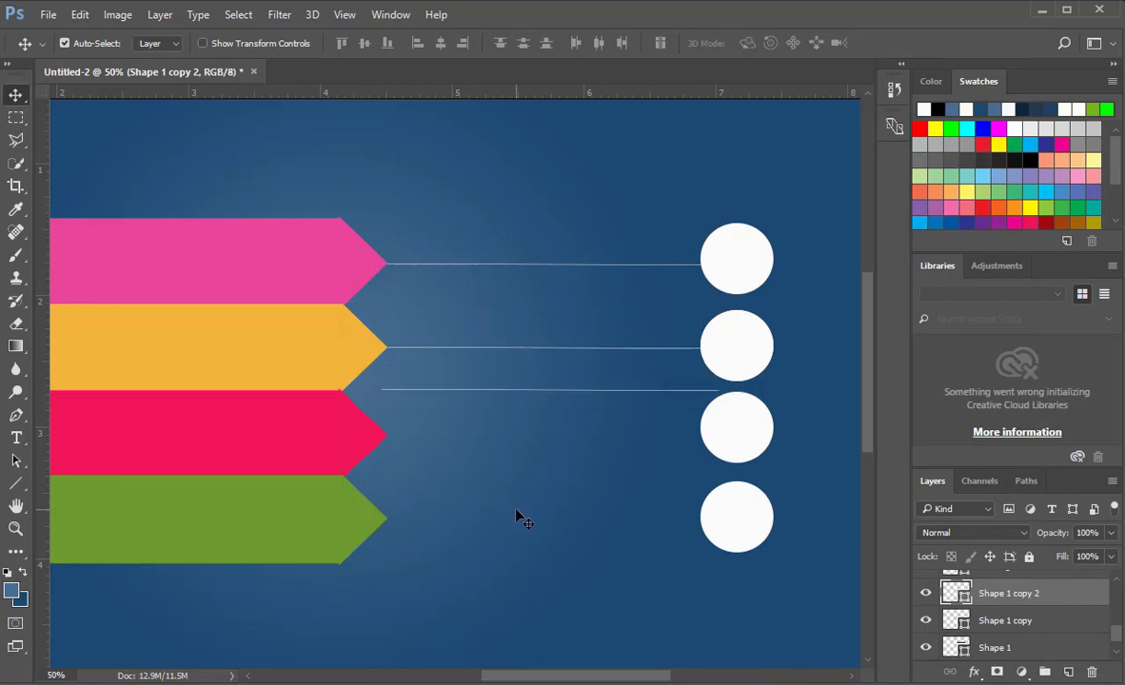
key(shift+Down)
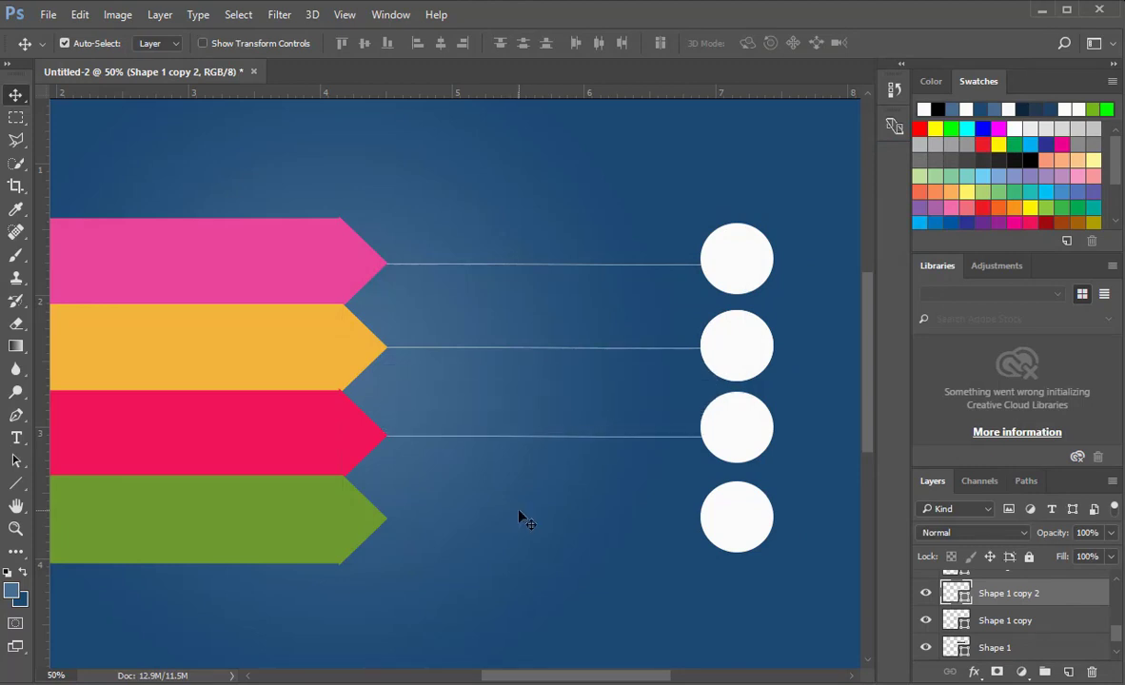
Step: Move the third white circle down until it is centred on the red banner's connecting line
click(752, 449)
key(shift+Down)
key(shift+Down)
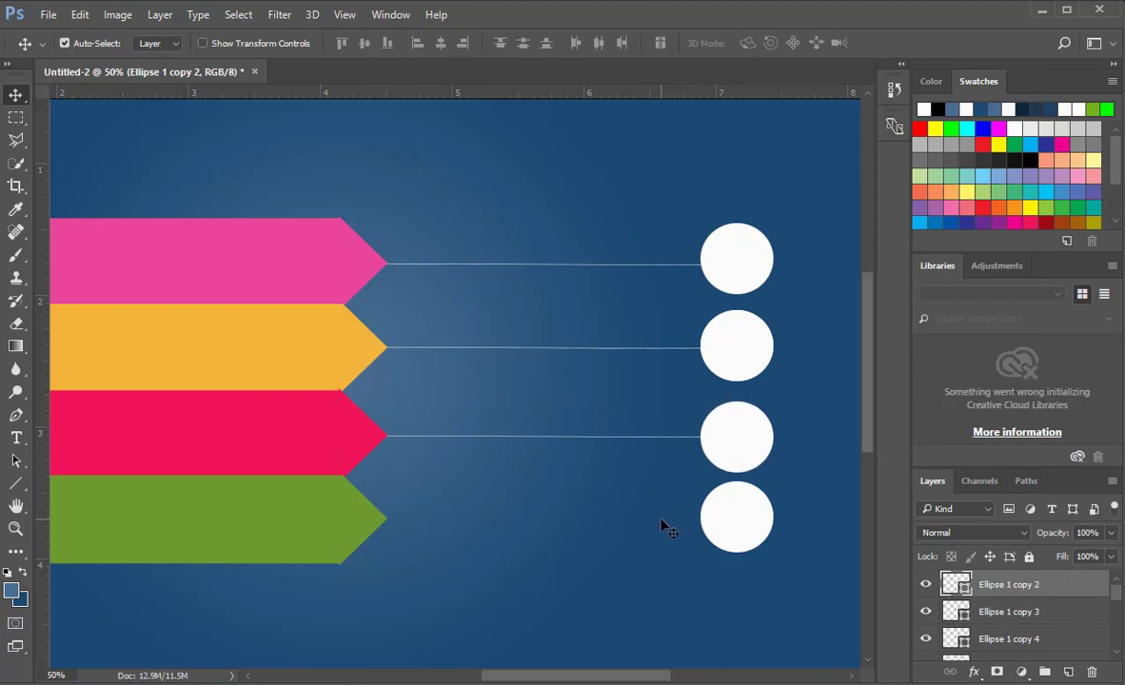
key(Up)
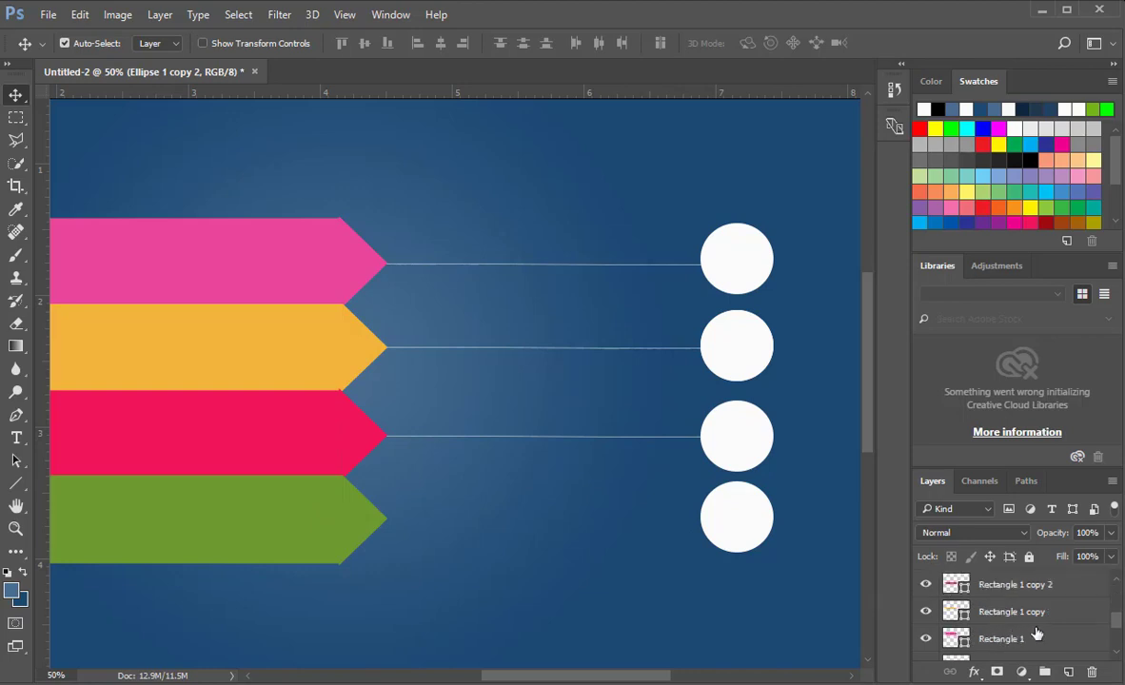
Step: Duplicate the red banner's connecting line and move the copy straight down until it joins the green banner's tip to the fourth circle
scroll(973, 638, down, 5)
click(1015, 623)
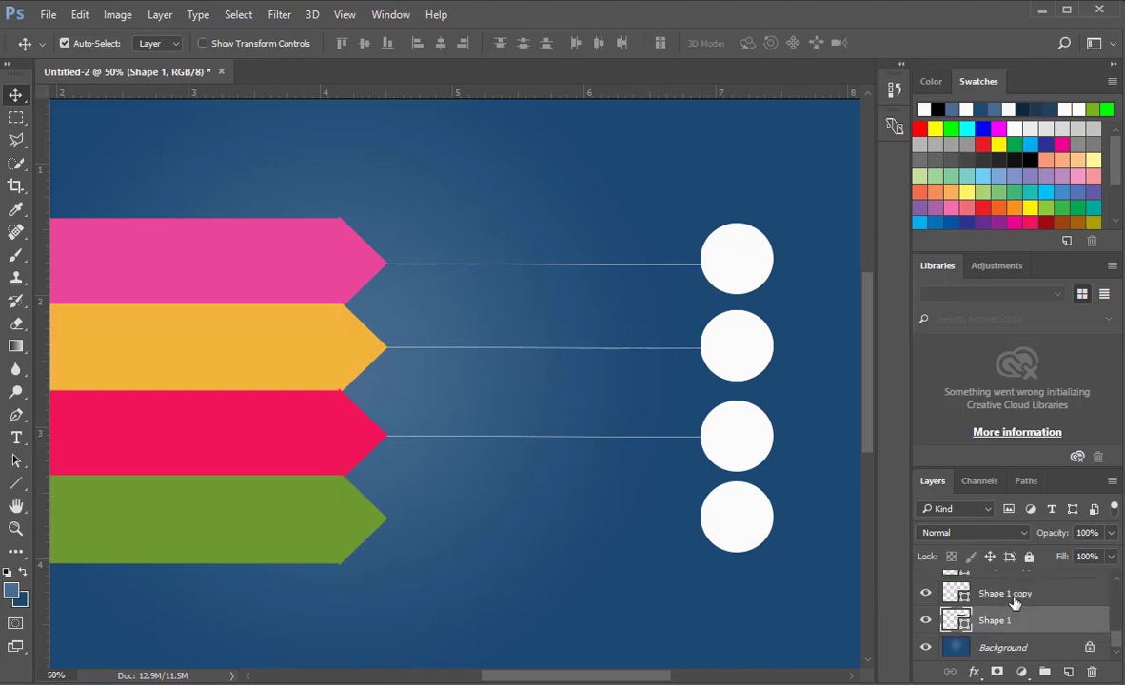
key(ctrl+j)
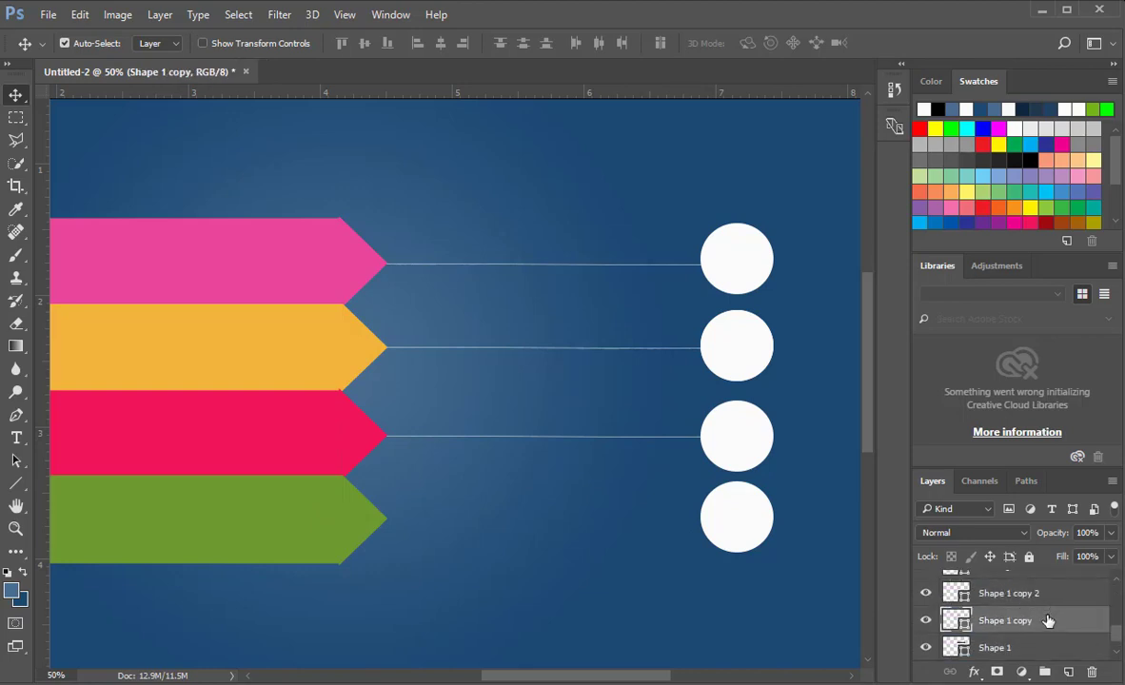
click(1053, 594)
right_click(1052, 594)
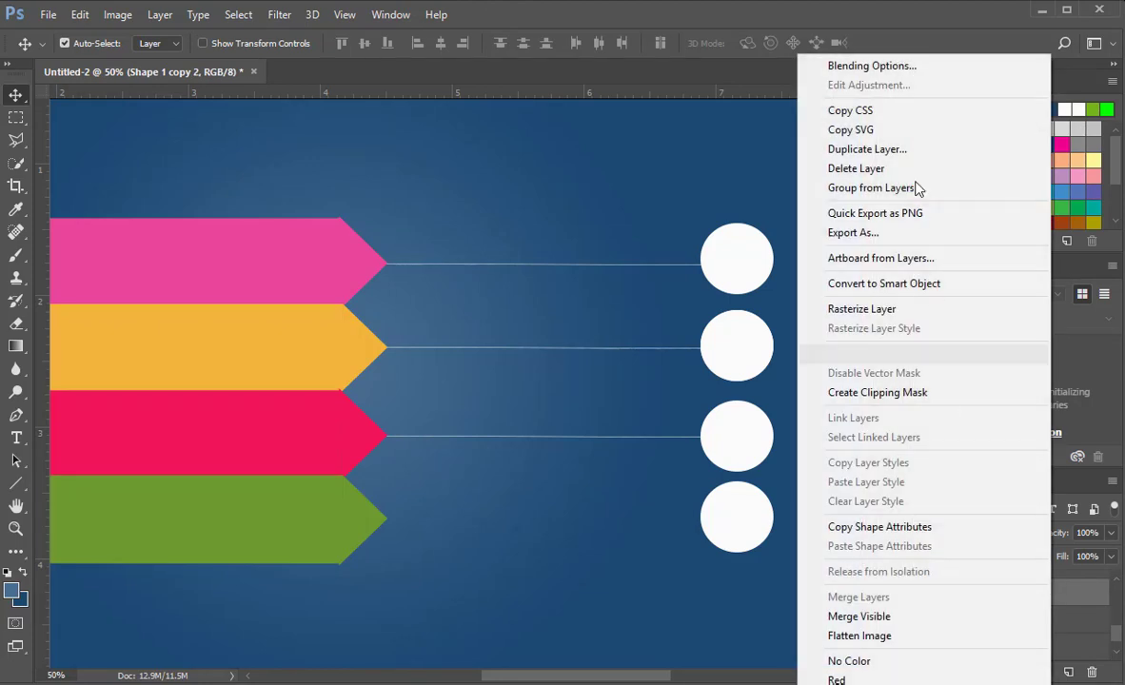
click(841, 150)
click(714, 269)
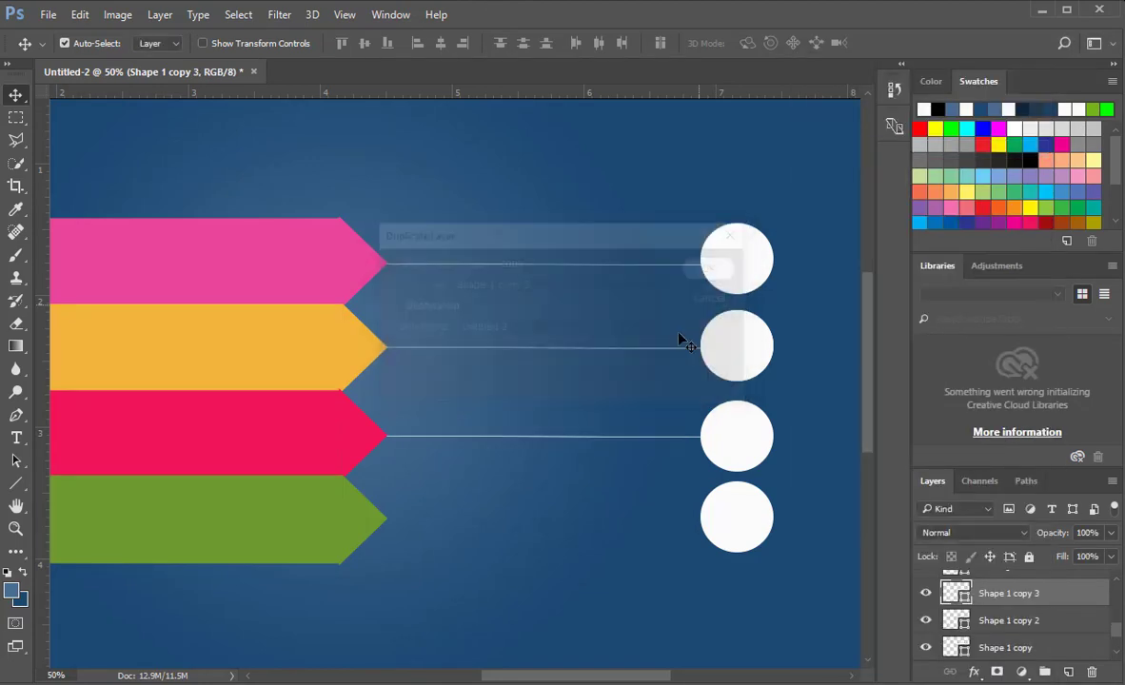
key(shift+Down)
key(shift+Down)
key(shift+Down)
key(shift+Down)
key(shift+Down)
key(shift+Down)
key(shift+Down)
key(shift+Down)
key(shift+Down)
key(shift+Down)
key(shift+Down)
key(shift+Down)
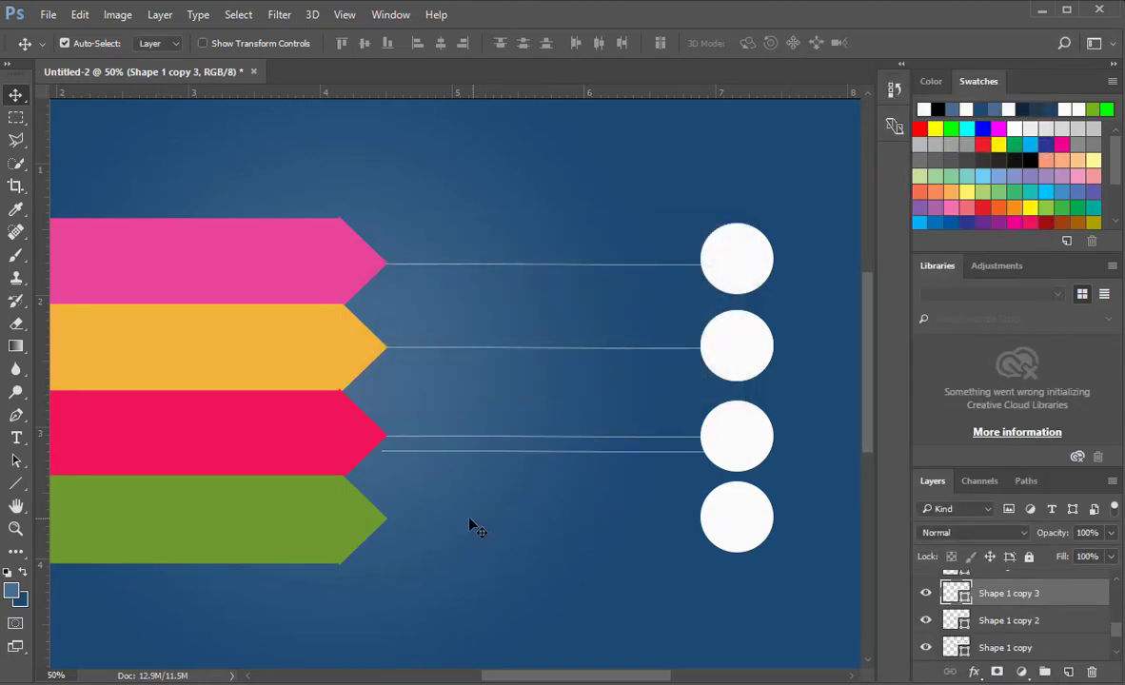
key(shift+Down)
key(shift+Down)
key(shift+Down)
key(shift+Down)
key(shift+Down)
key(shift+Down)
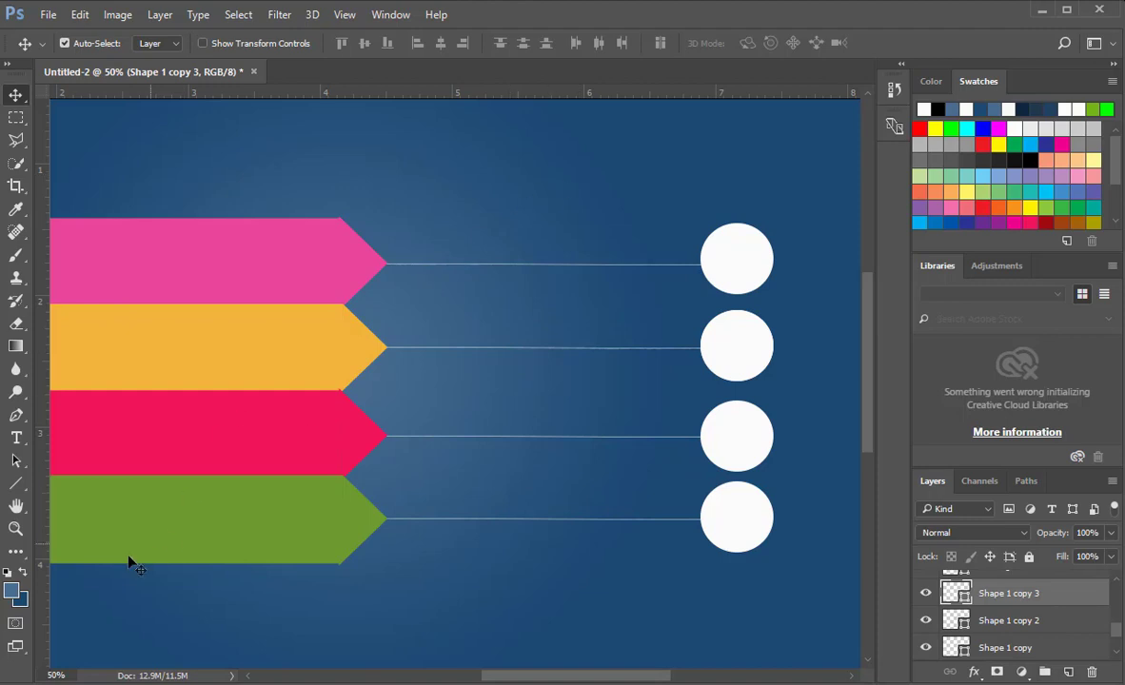
Step: Fit the whole canvas in view and add vertical guides at about 1.1 and 1.6 on the ruler, across the banners' left part
click(15, 528)
click(485, 303)
right_click(484, 302)
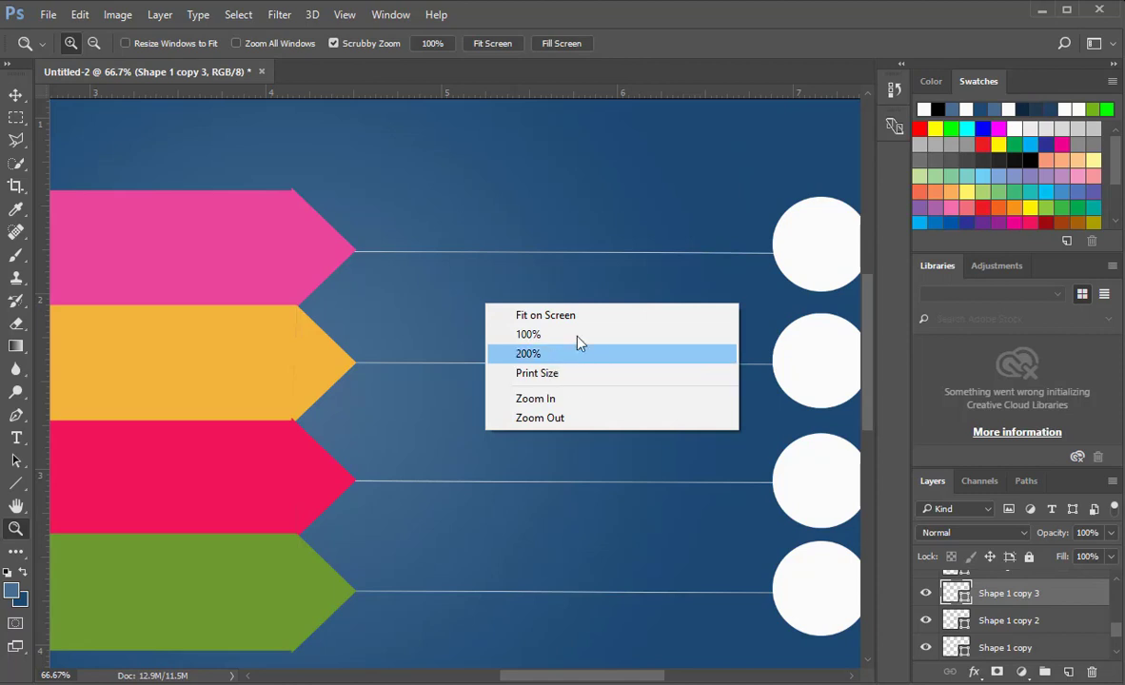
click(544, 315)
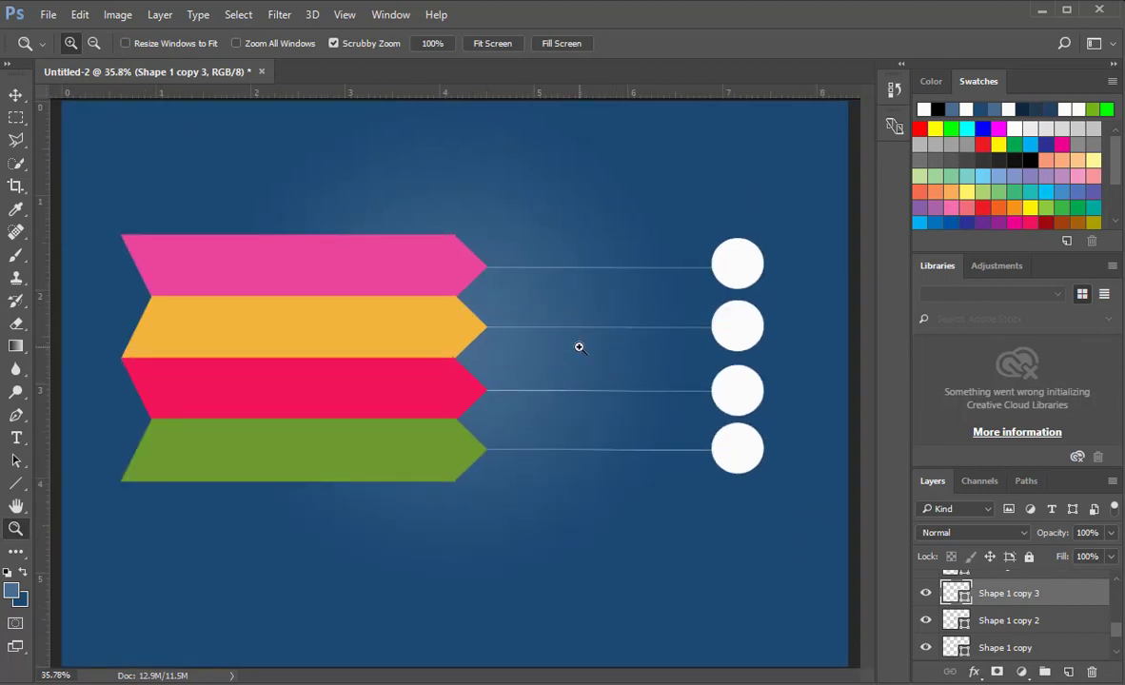
click(16, 94)
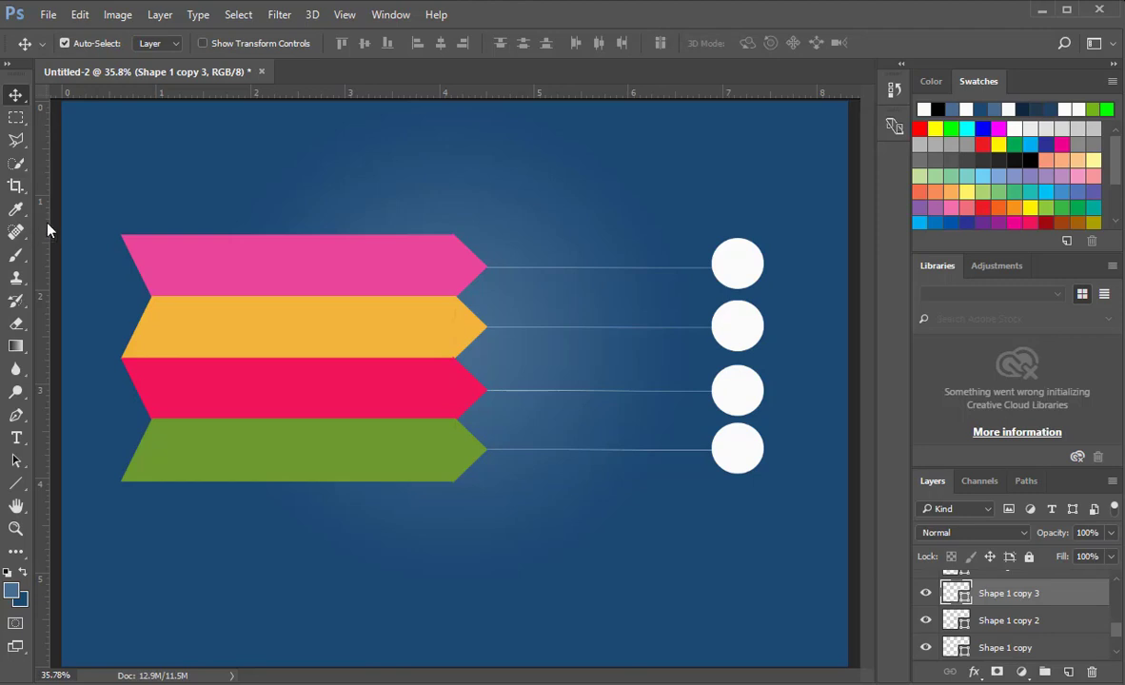
drag(47, 229, 165, 219)
drag(49, 230, 217, 223)
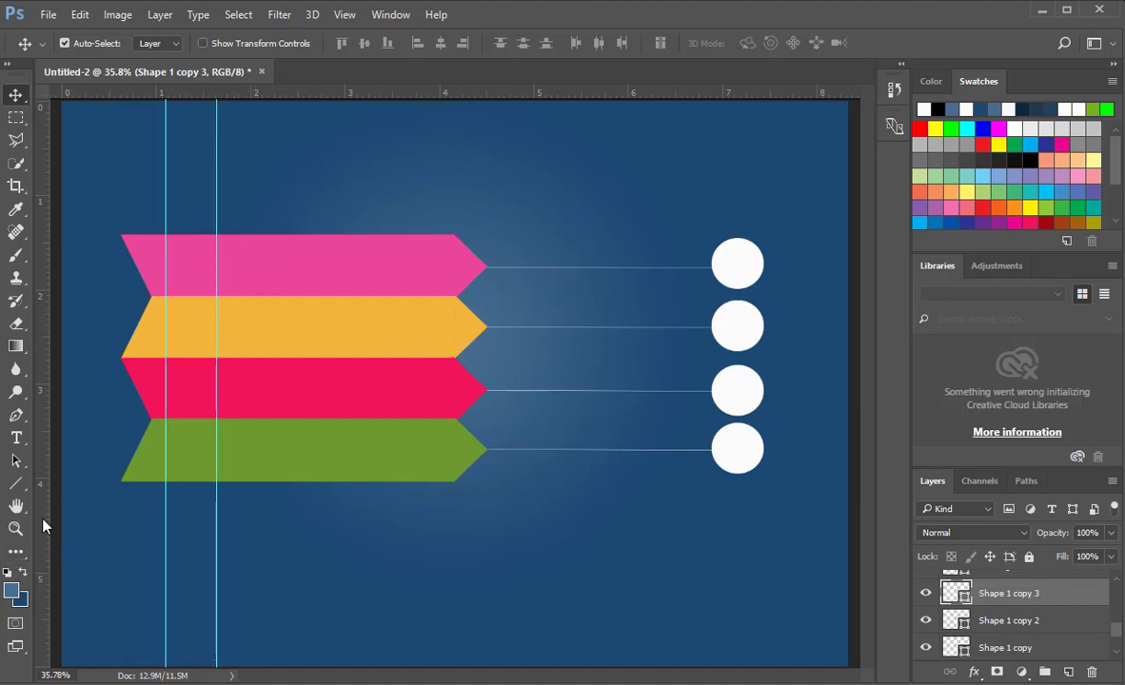
Step: Draw a white recycling symbol about 138 by 133 px with the Custom Shape tool on the pink banner between the guides
click(26, 492)
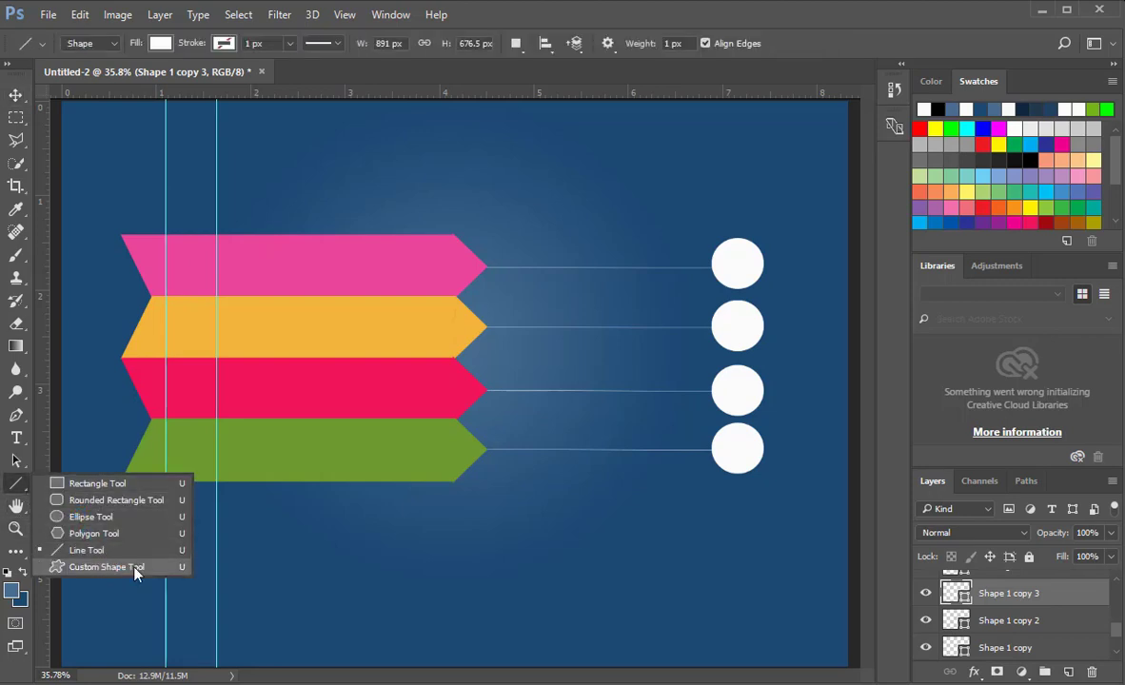
click(121, 569)
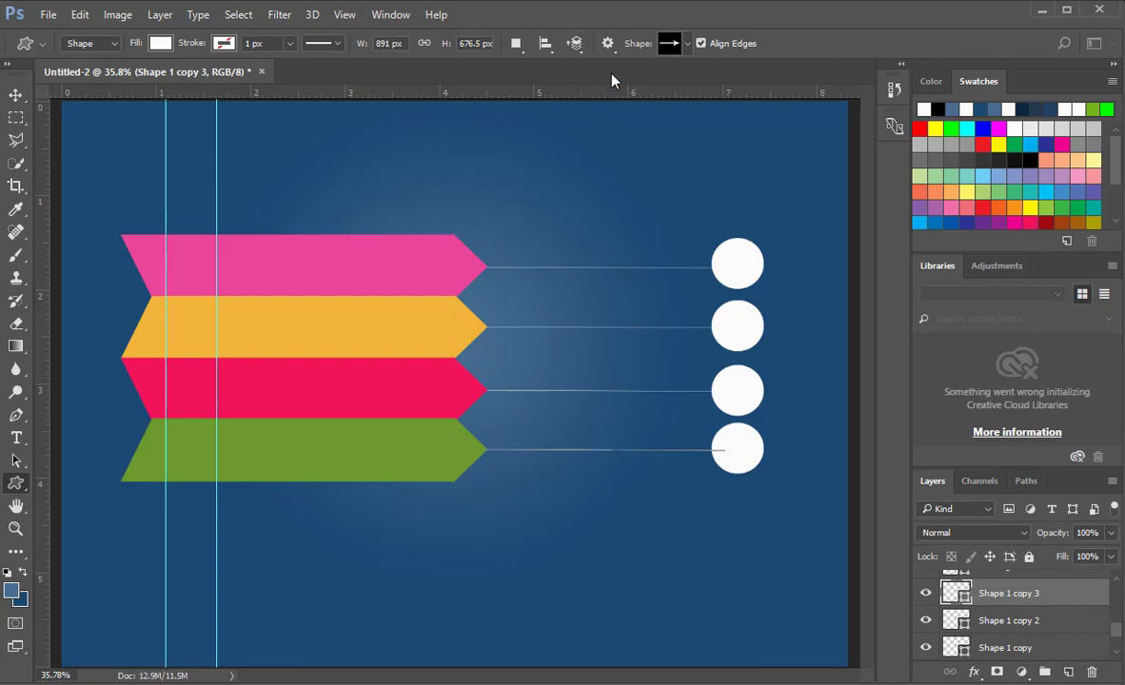
click(687, 44)
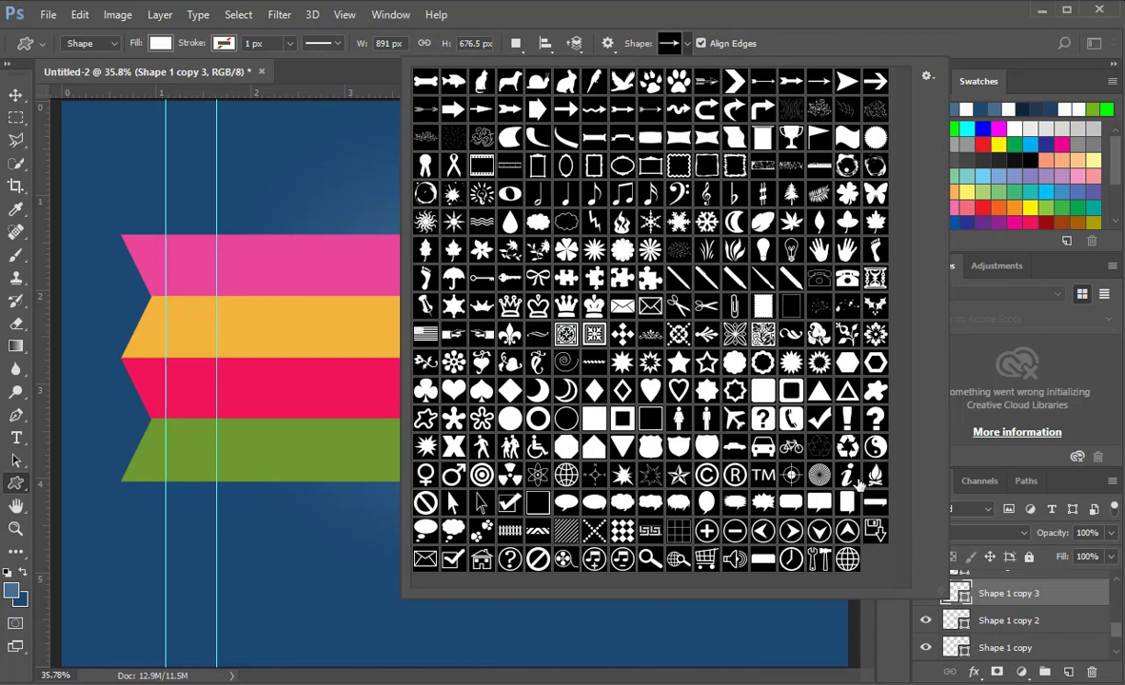
click(849, 449)
key(Return)
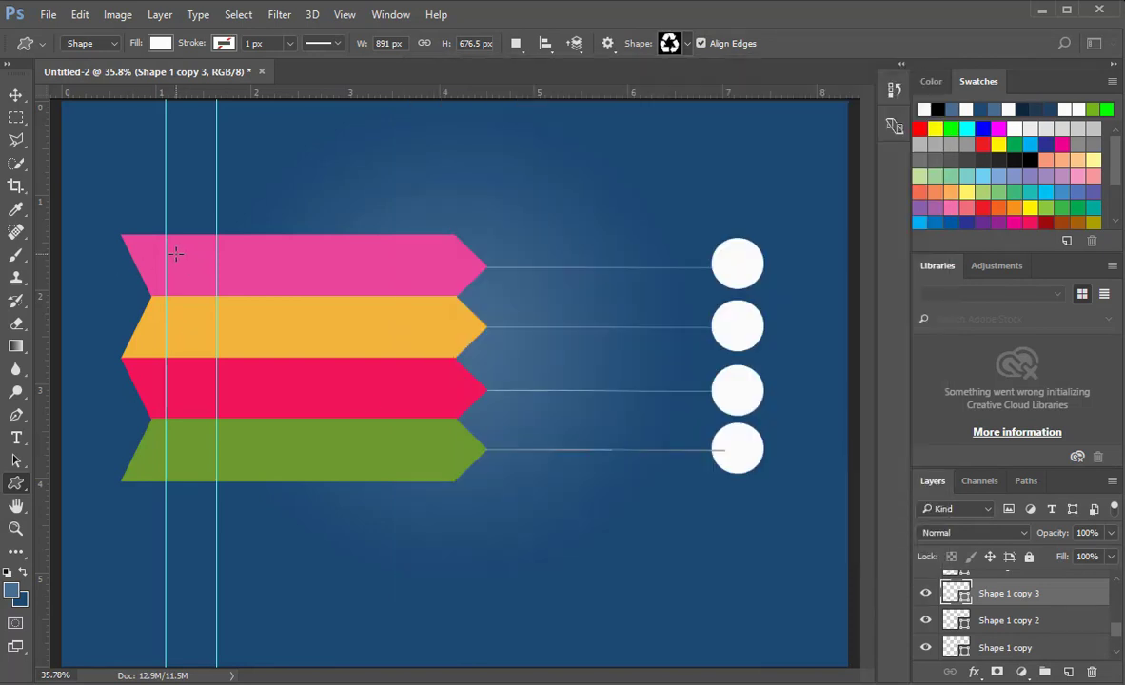
drag(179, 256, 209, 288)
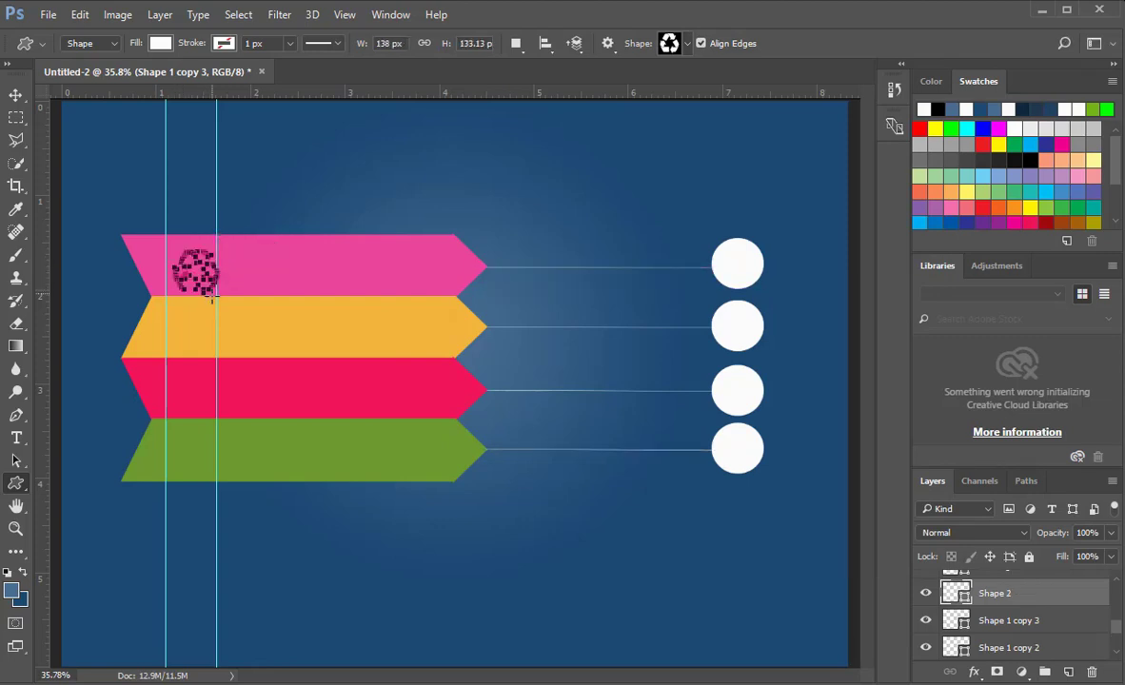
Step: Move the recycling symbol's layer directly above the pink banner's layer
click(15, 94)
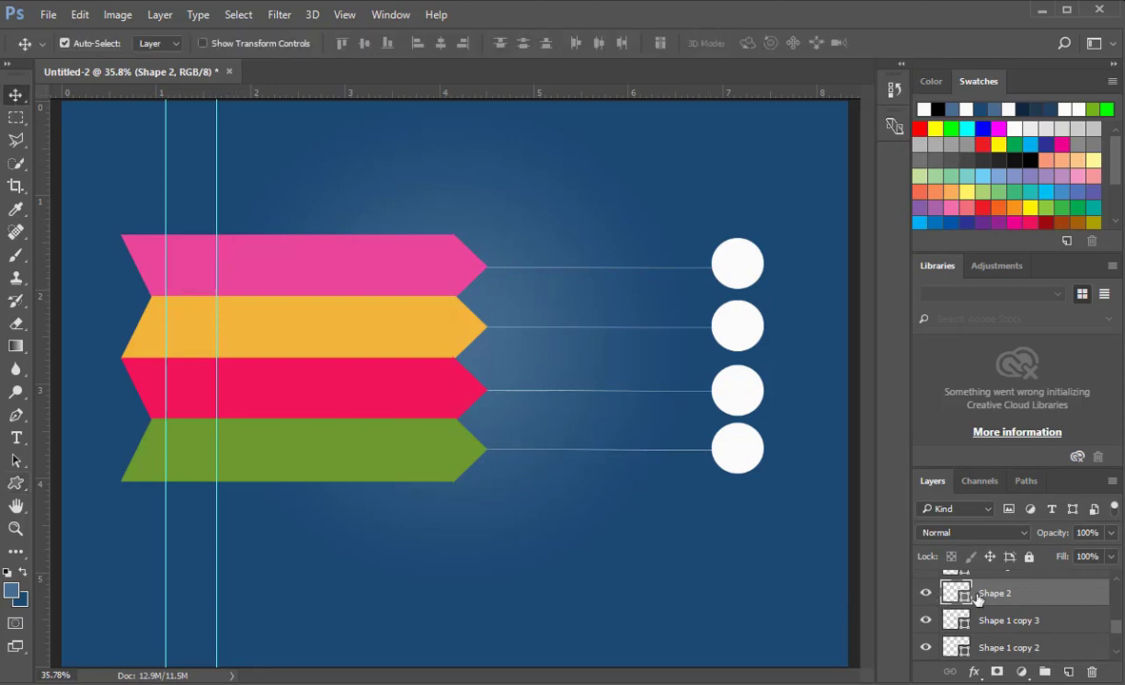
scroll(1035, 600, up, 1)
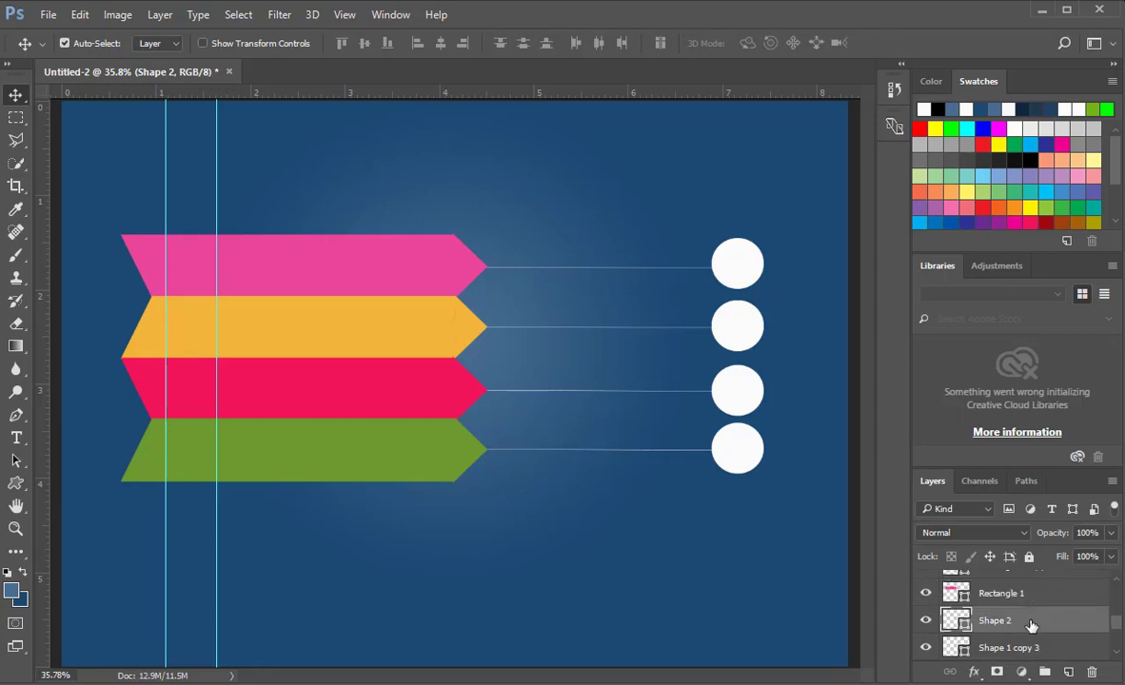
drag(1030, 621, 1033, 588)
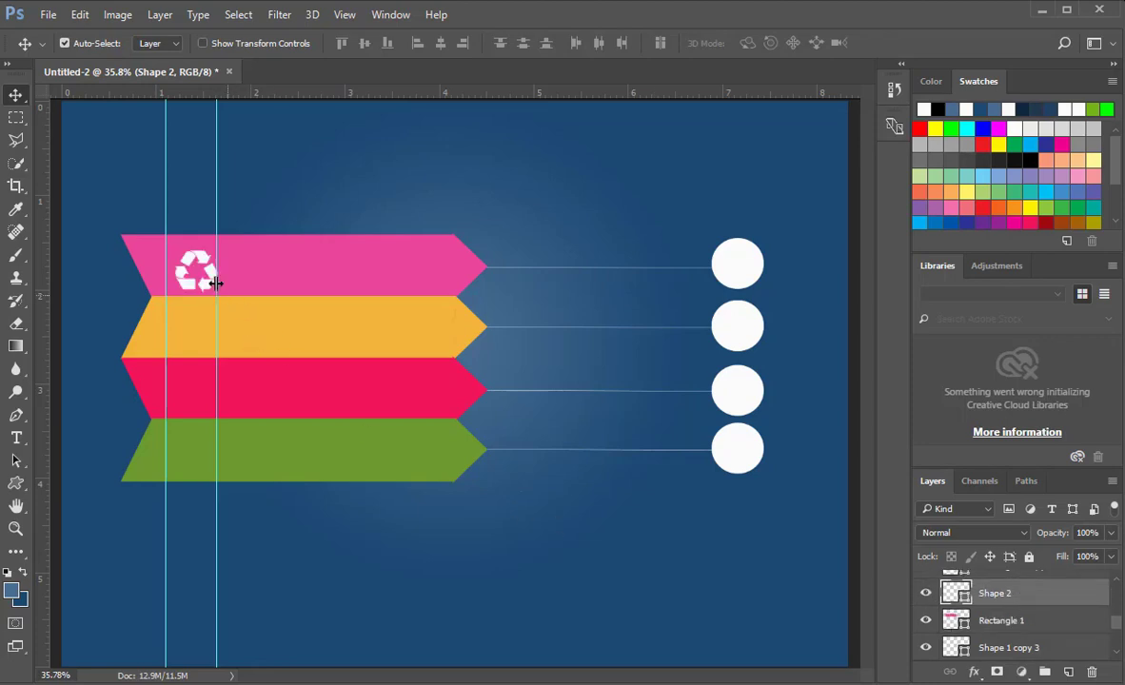
Step: Nudge the recycling symbol left until it sits between the two vertical guides
key(Left)
key(Left)
key(Left)
key(Left)
key(Left)
key(Left)
key(Left)
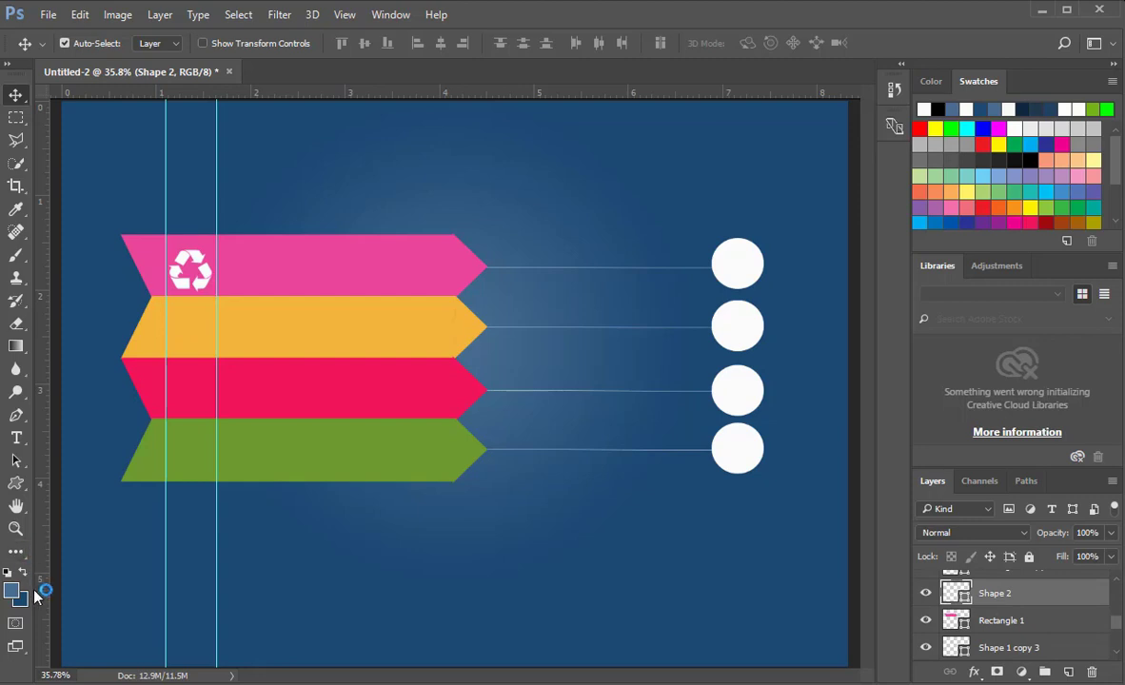
Step: Draw a white radiation symbol about 132 by 118 px with the Custom Shape tool on the orange banner between the guides
click(16, 484)
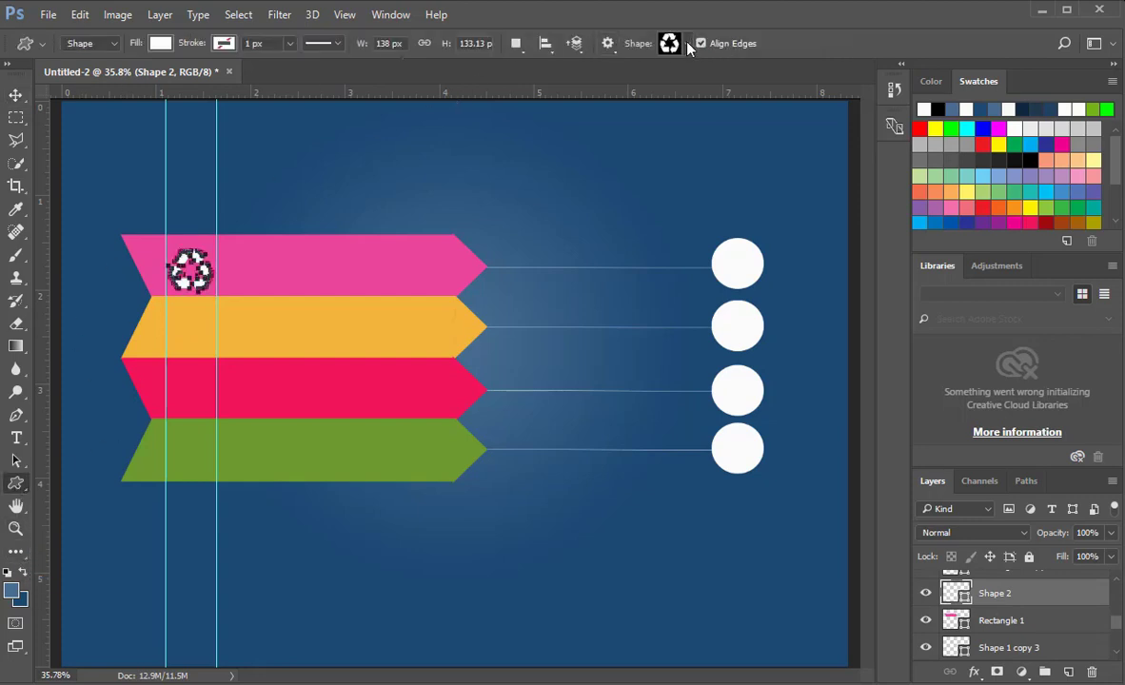
click(688, 44)
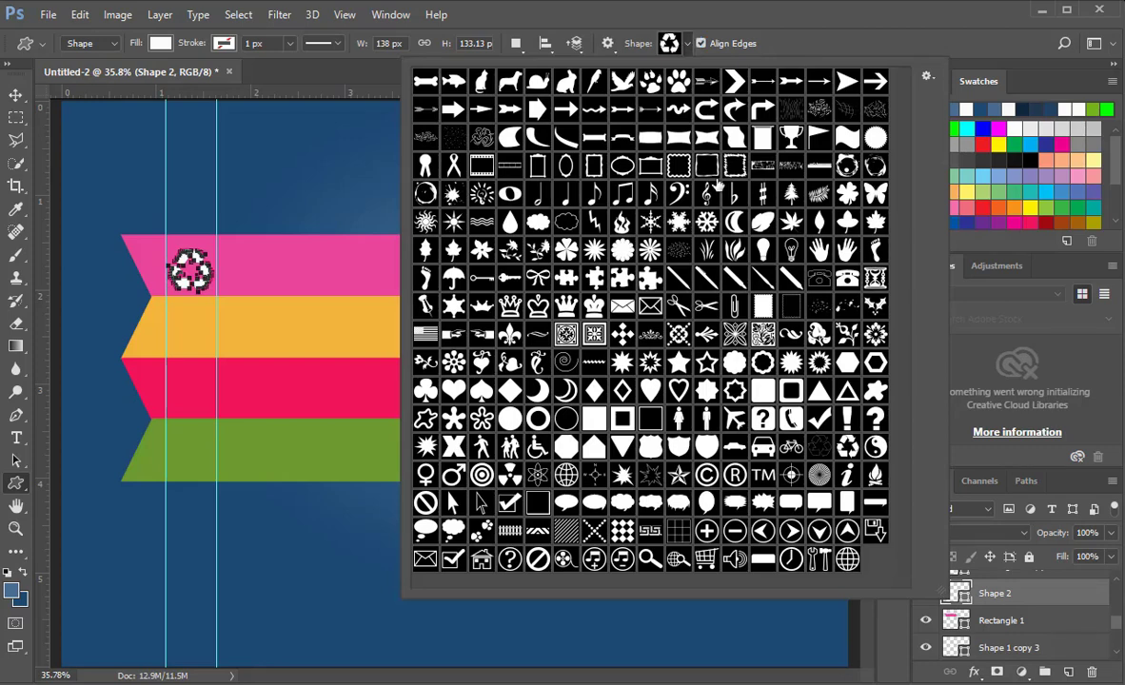
click(509, 475)
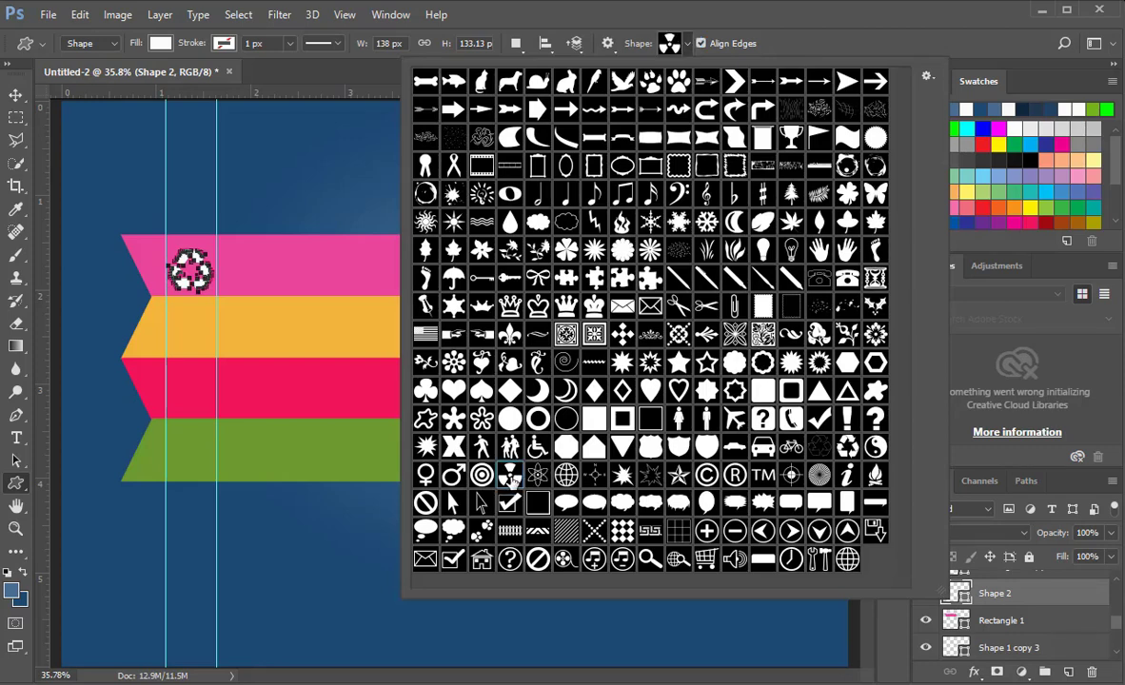
double_click(511, 481)
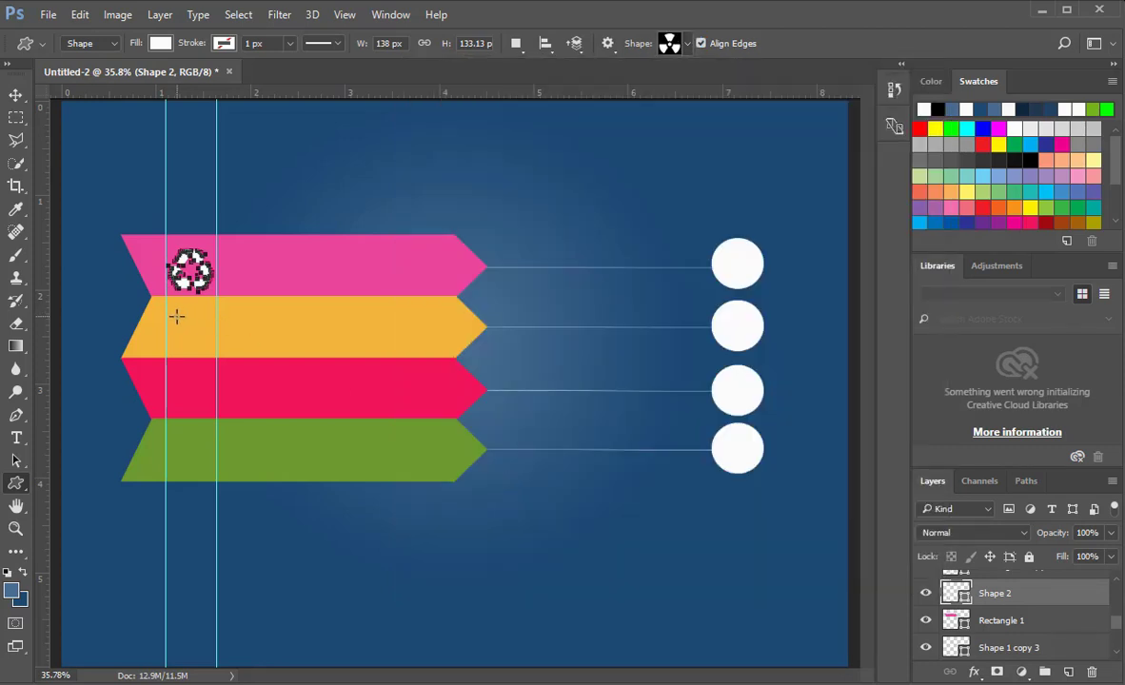
drag(179, 318, 209, 345)
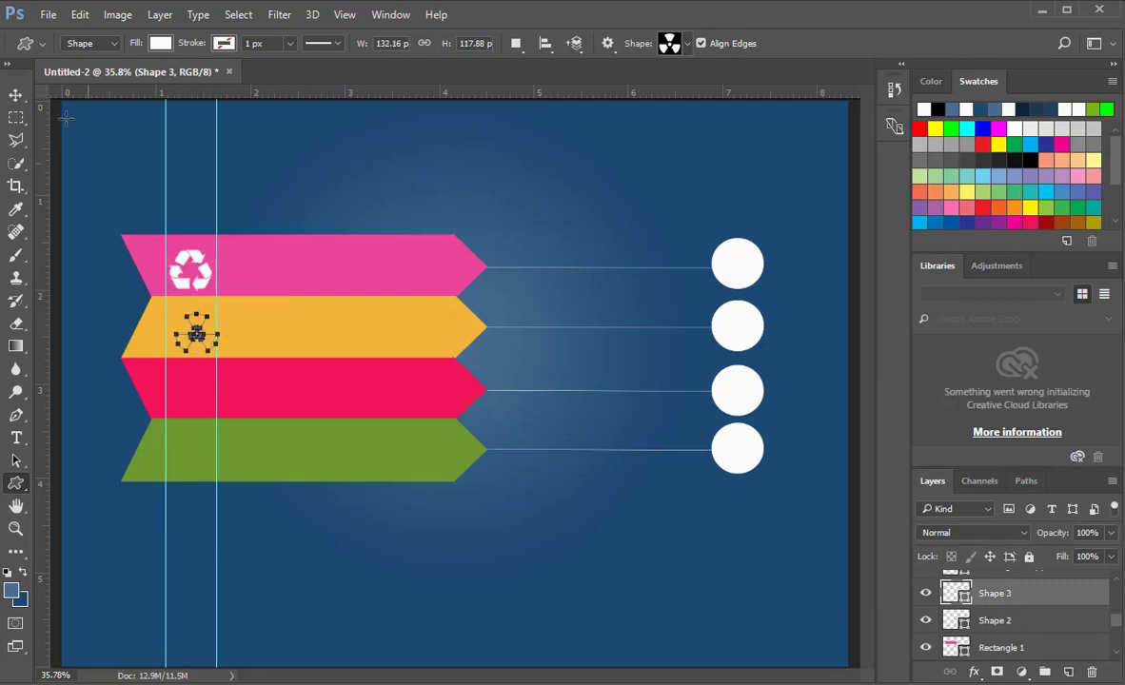
Step: Reorder the radiation symbol's layer in front of the orange banner and nudge the symbol left and up between the vertical guides
click(17, 95)
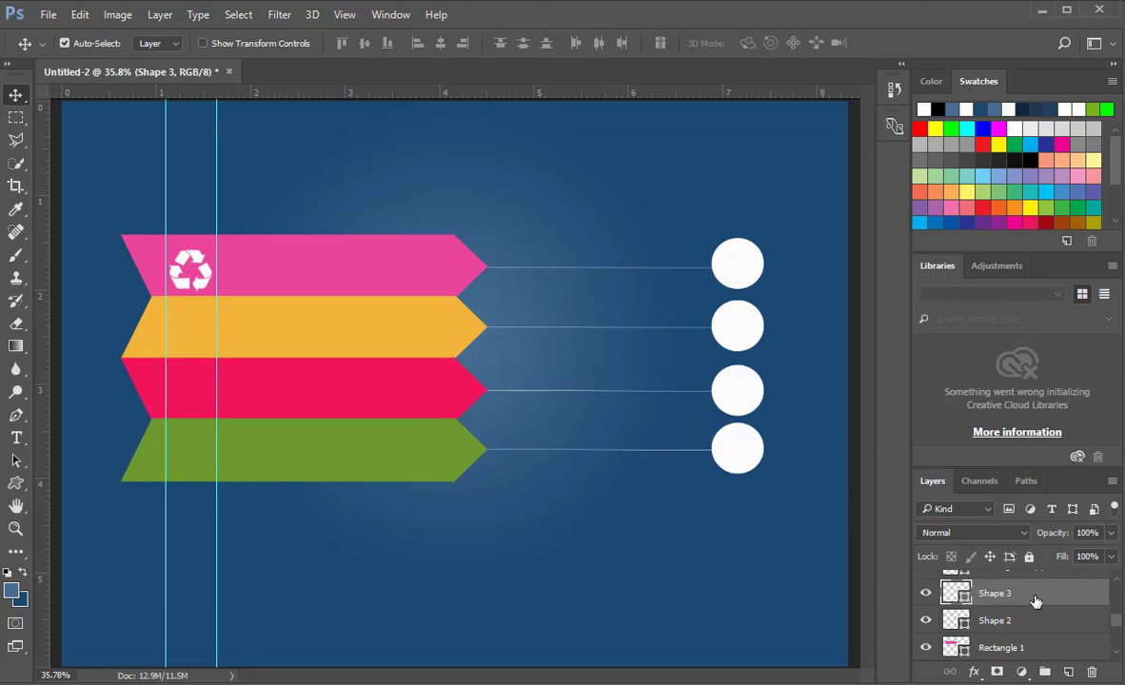
drag(1032, 598, 1028, 630)
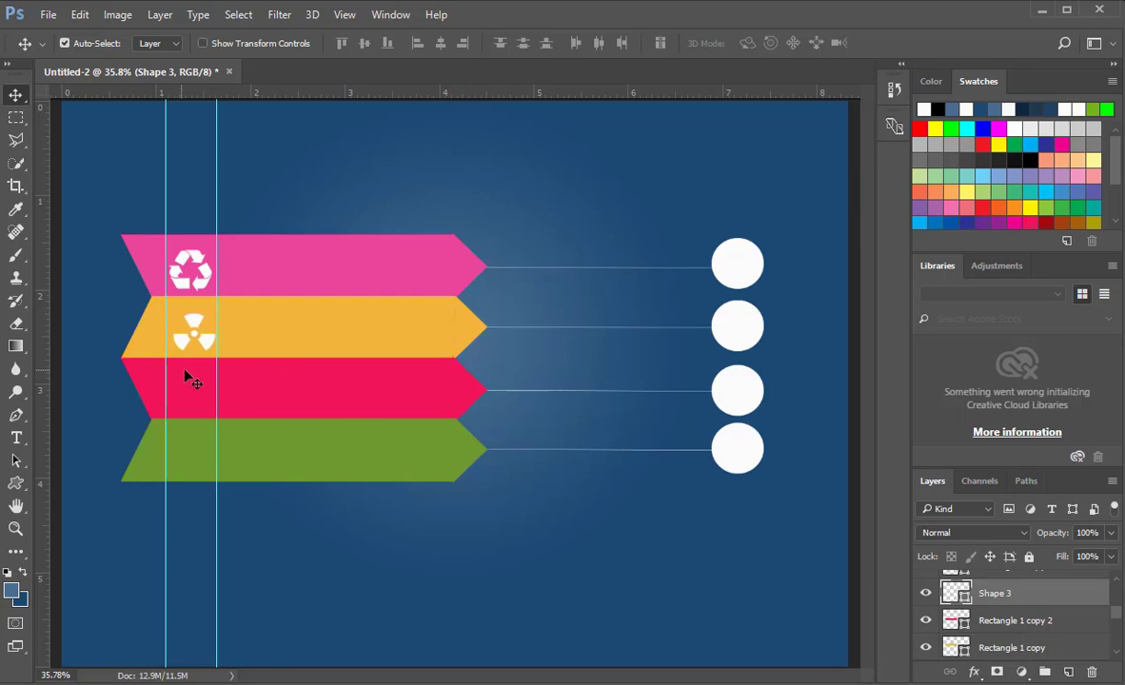
key(Left)
key(Left)
key(Left)
key(Left)
key(Left)
key(Left)
key(Left)
key(Left)
key(Left)
key(Up)
key(Up)
key(Up)
key(Up)
key(Up)
key(Up)
key(Up)
key(Up)
key(Up)
key(Up)
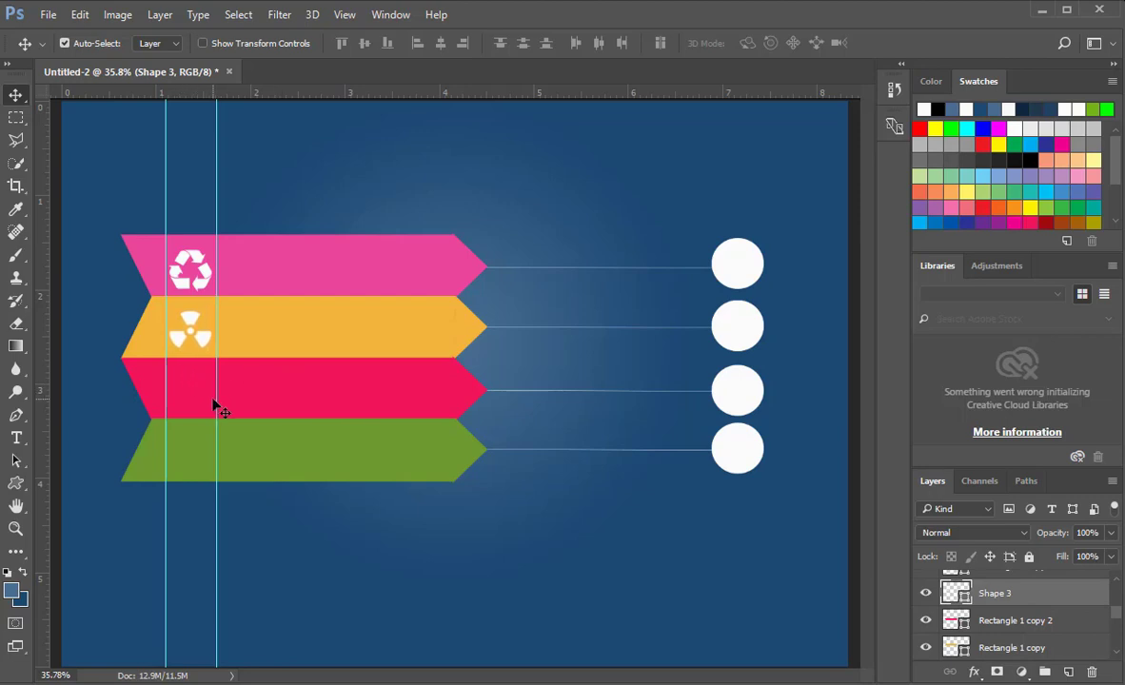
Step: Draw a white School symbol about 104 by 144 px with the Custom Shape tool on the crimson banner between the guides
click(19, 485)
click(690, 44)
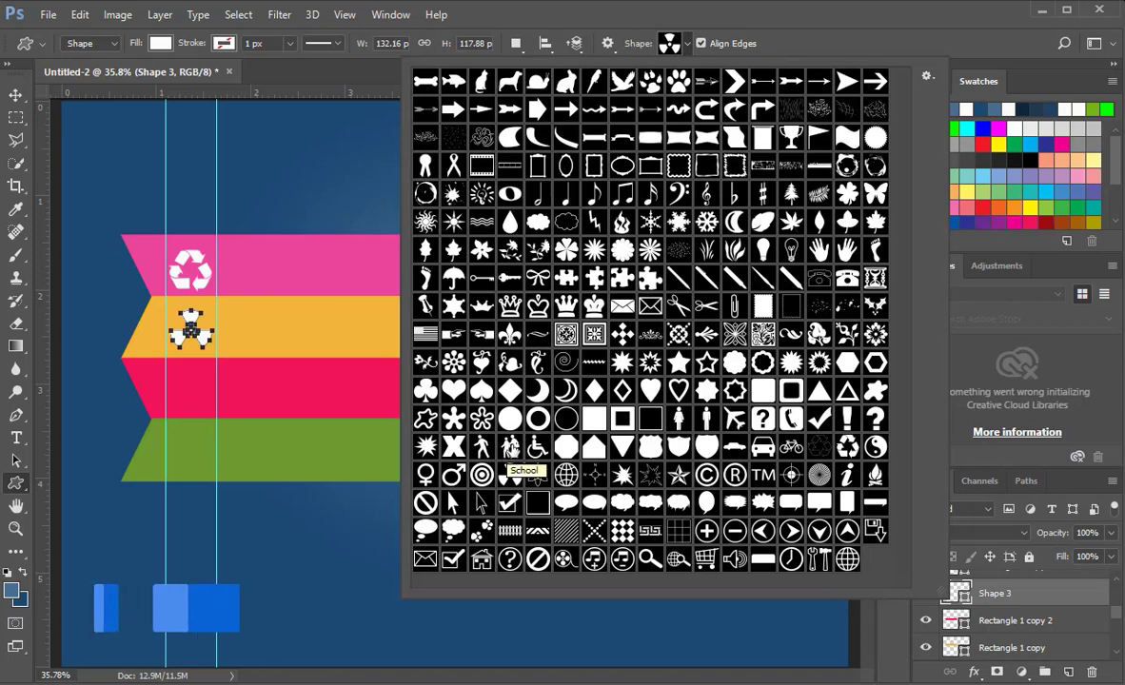
double_click(511, 448)
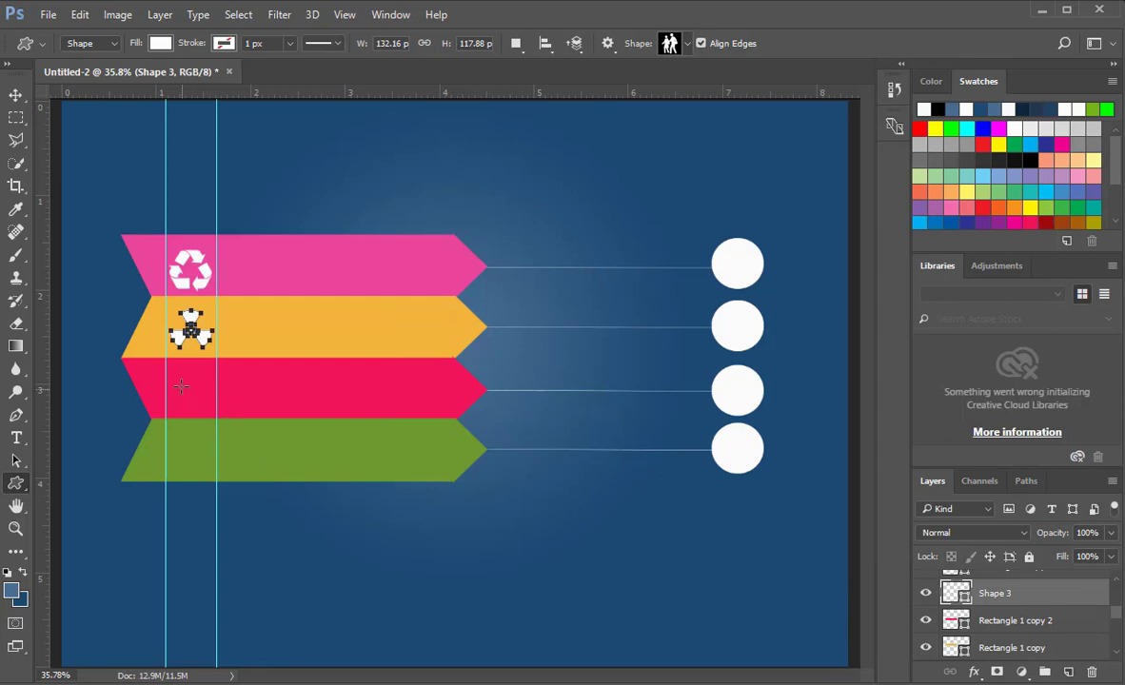
drag(176, 373, 207, 417)
Step: Nudge the School symbol up and left until it is centred on the crimson banner between the guides
click(21, 97)
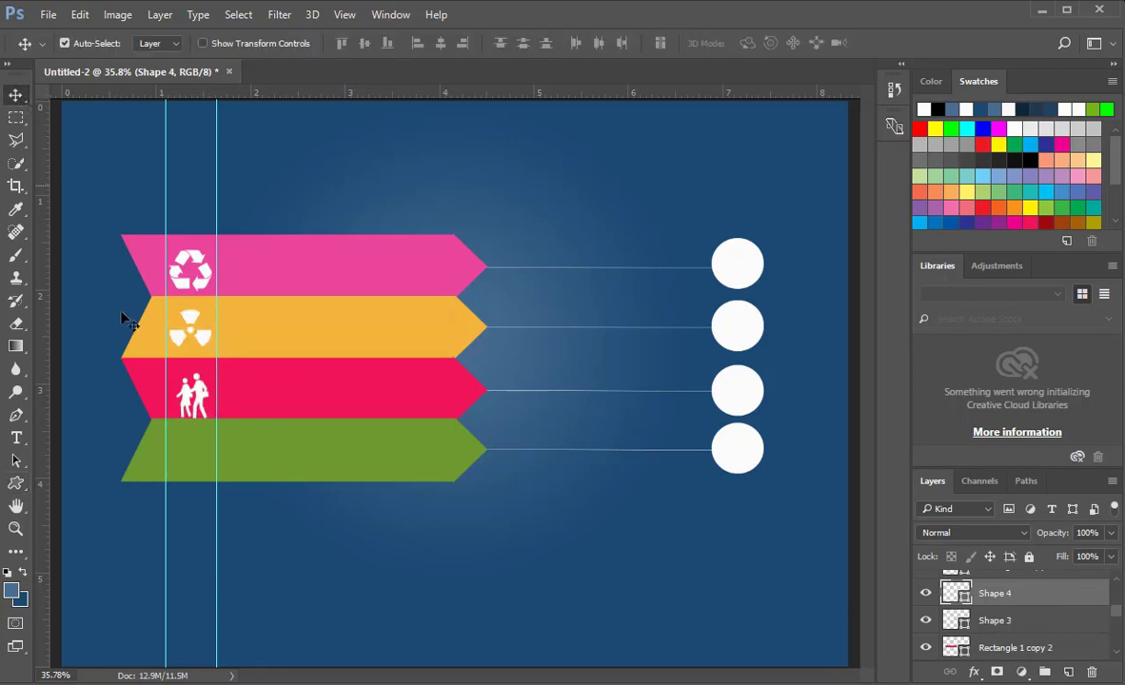
key(Up)
key(Up)
key(Up)
key(Up)
key(Up)
key(Up)
key(Up)
key(Up)
key(Up)
key(Up)
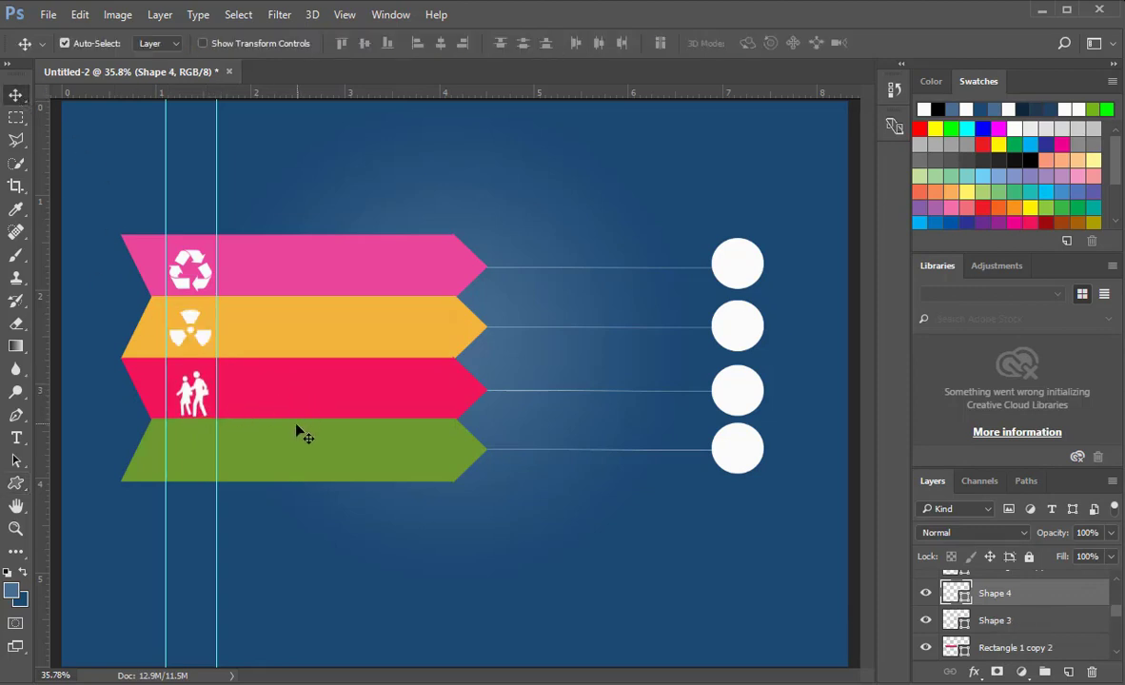
key(Left)
key(Left)
key(Left)
key(Left)
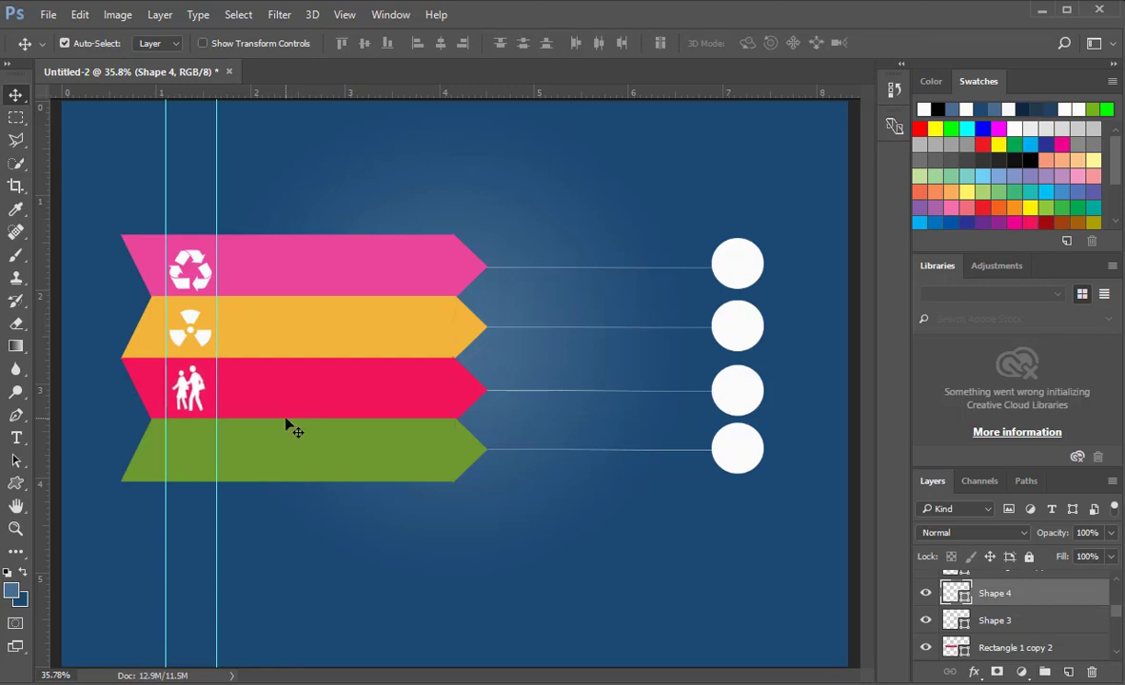
Step: Draw a white shopping cart symbol with the Custom Shape tool on the green banner between the guides
click(16, 483)
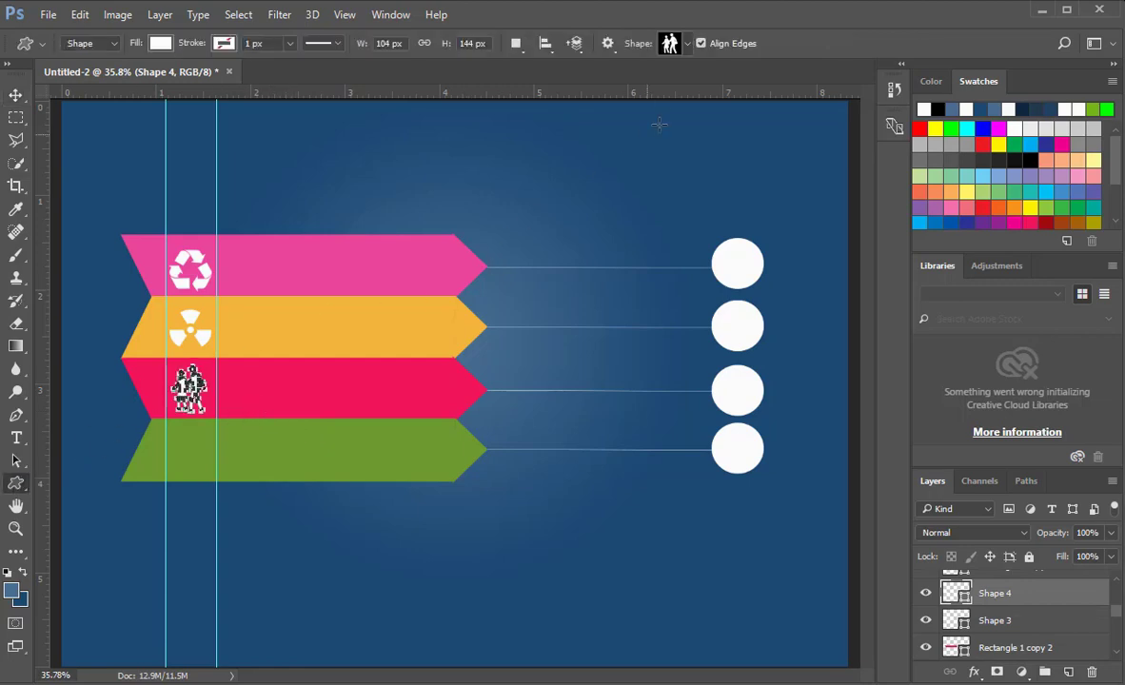
click(678, 43)
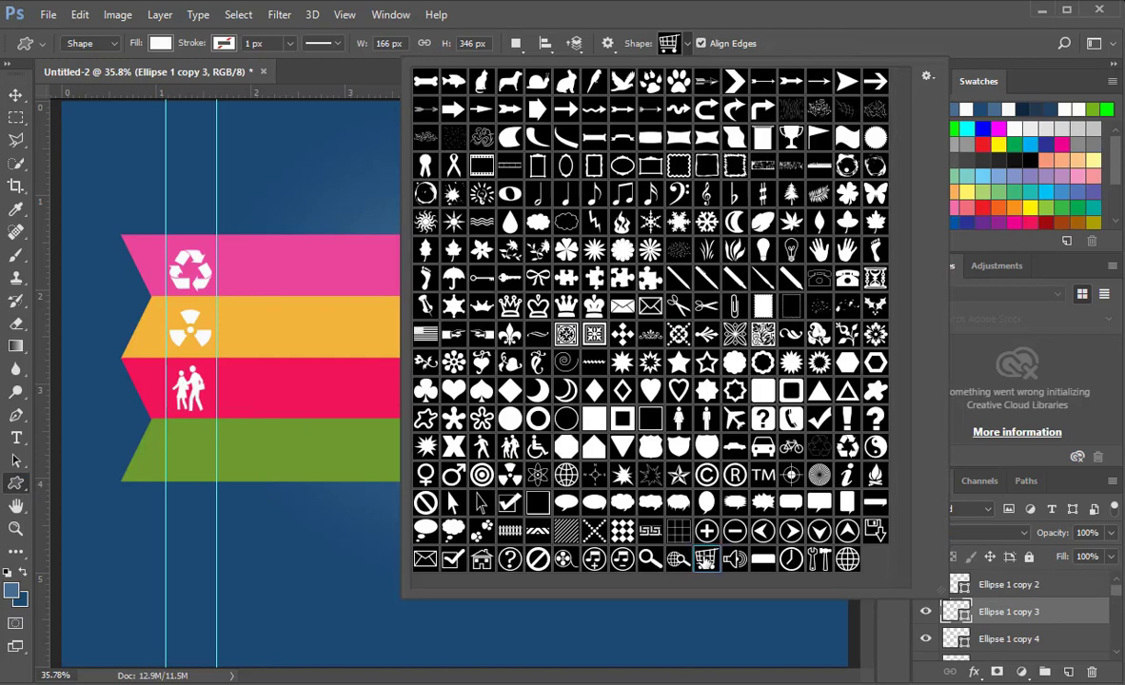
double_click(706, 560)
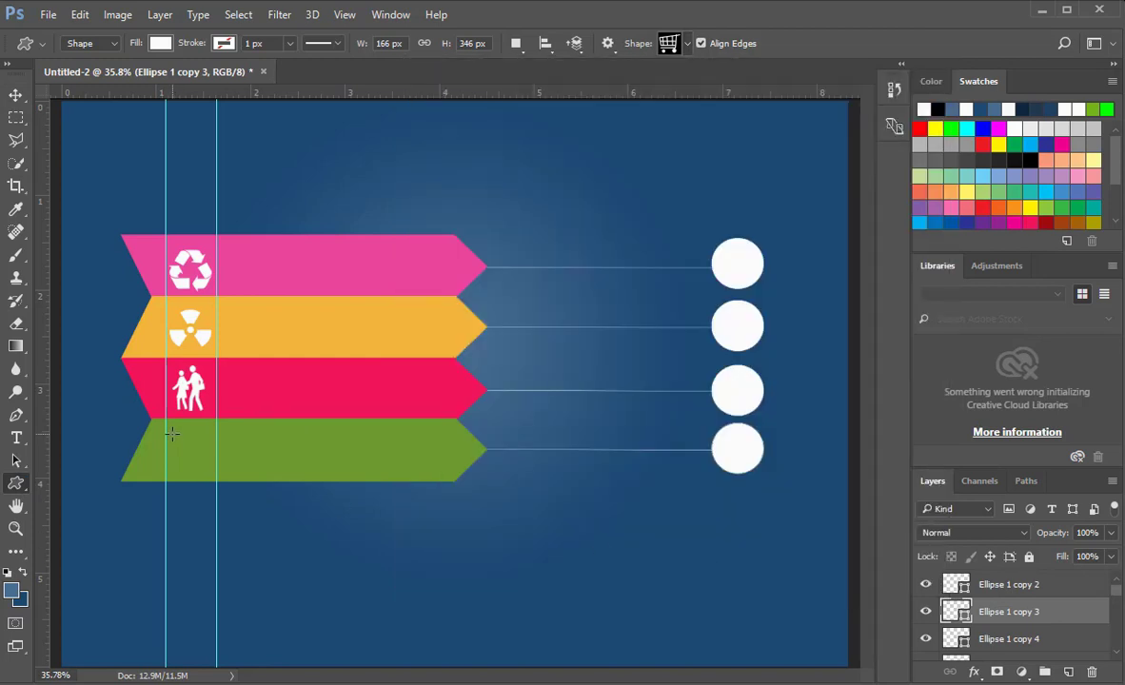
drag(172, 434, 199, 468)
Step: Nudge the shopping cart symbol right until it is centred between the two vertical guides
click(15, 95)
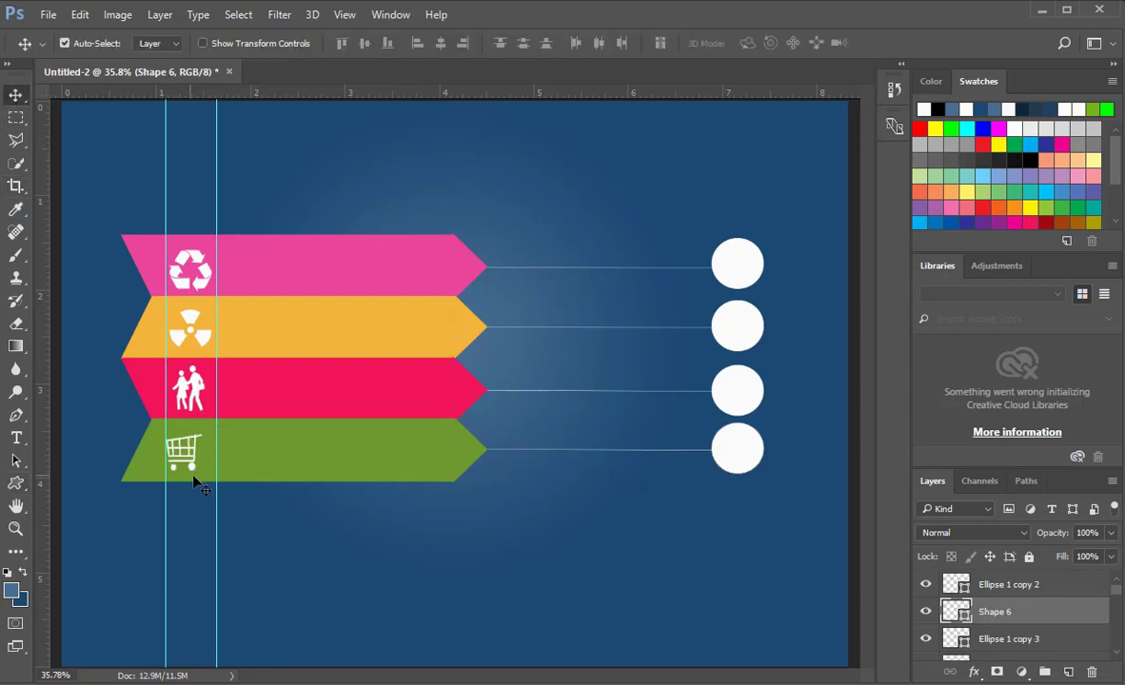
key(Right)
key(Right)
key(Right)
key(Right)
key(Right)
key(Right)
key(Right)
key(Right)
key(Right)
key(Right)
key(Right)
key(Right)
key(Right)
key(Right)
key(Right)
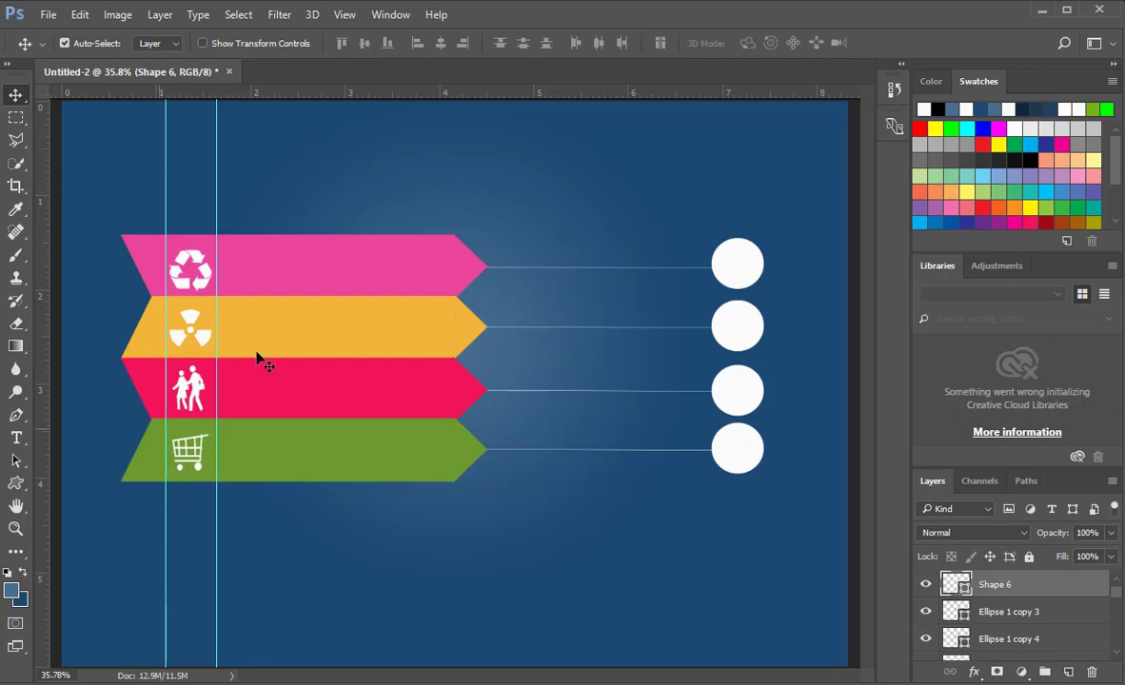
Step: Remove both vertical guides from the canvas
click(296, 256)
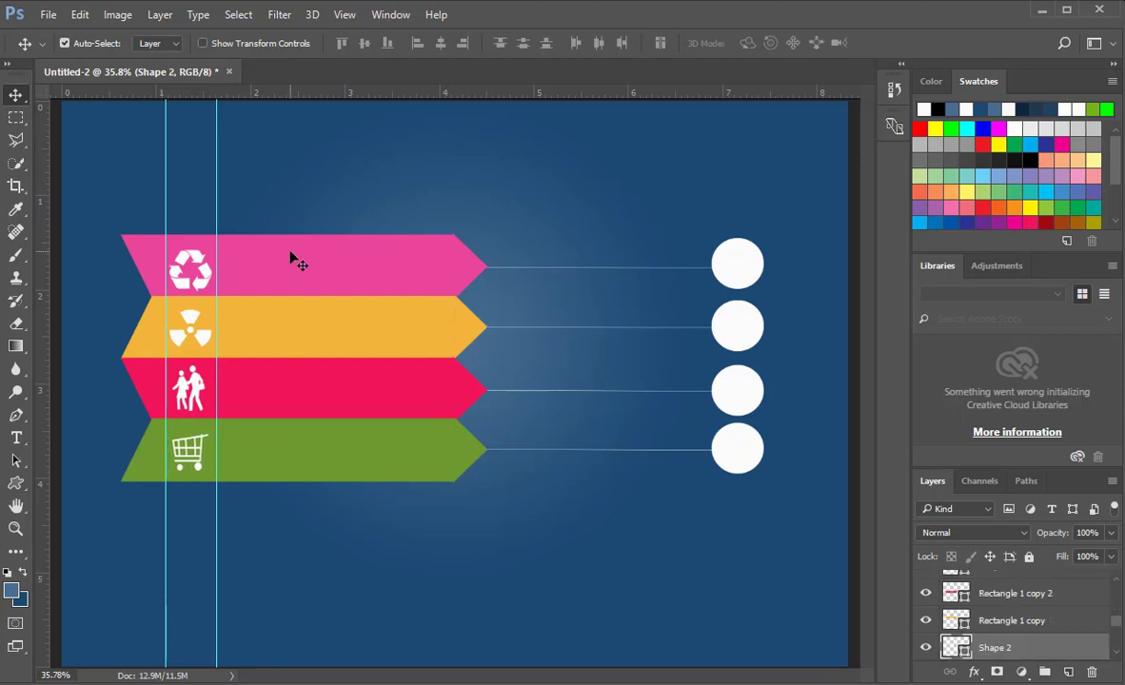
drag(217, 200, 47, 198)
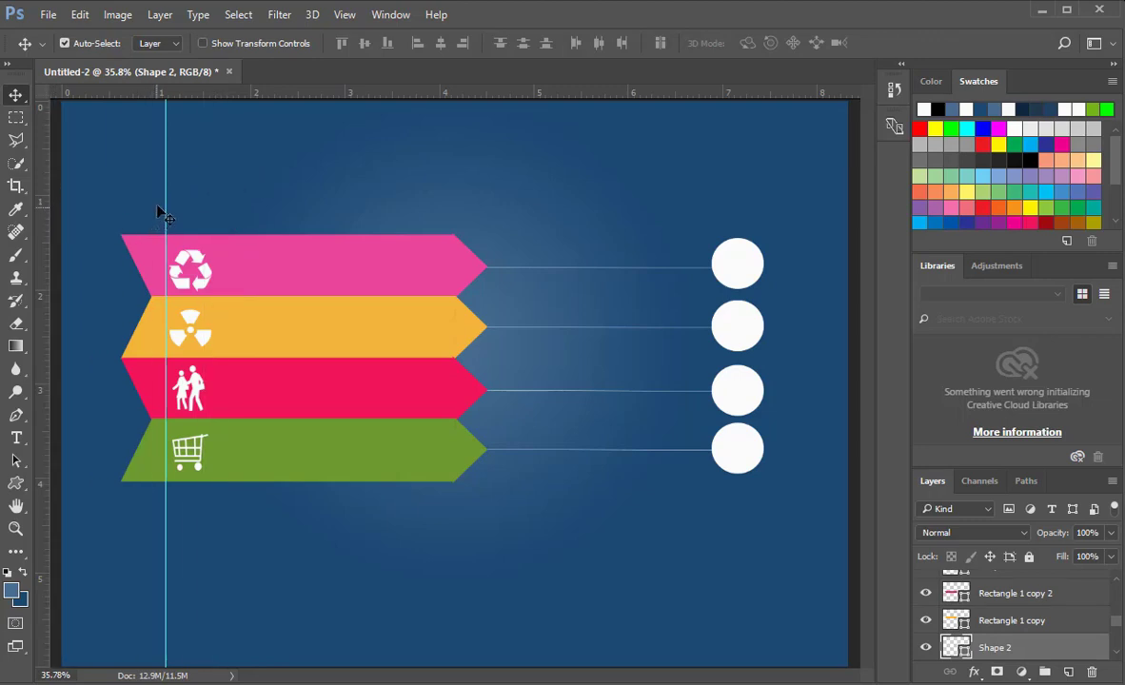
drag(147, 201, 43, 198)
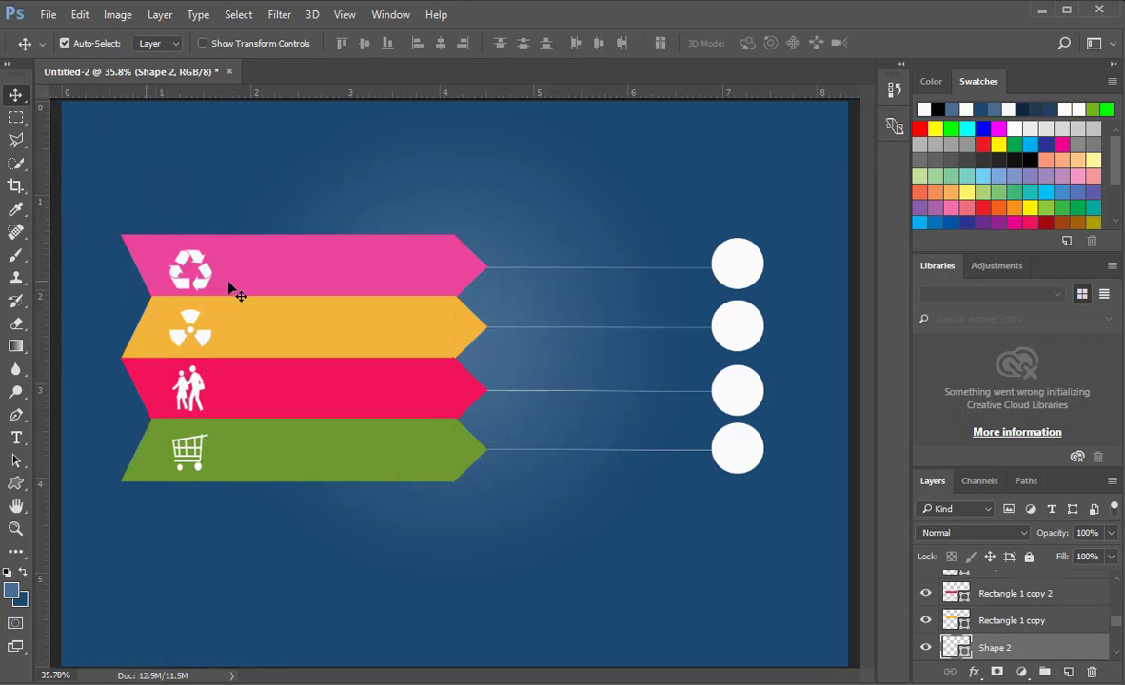
Step: Add the text "01" in Arial Rounded MT Bold, 24 pt, on the white circle beside the pink banner
click(16, 438)
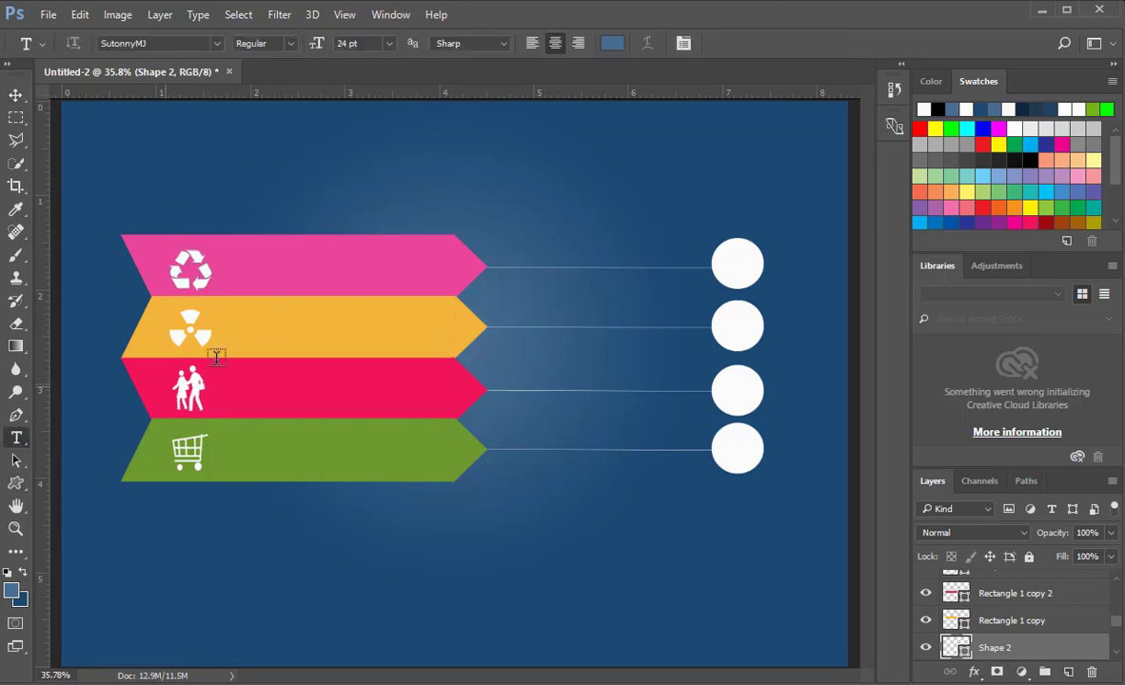
click(200, 42)
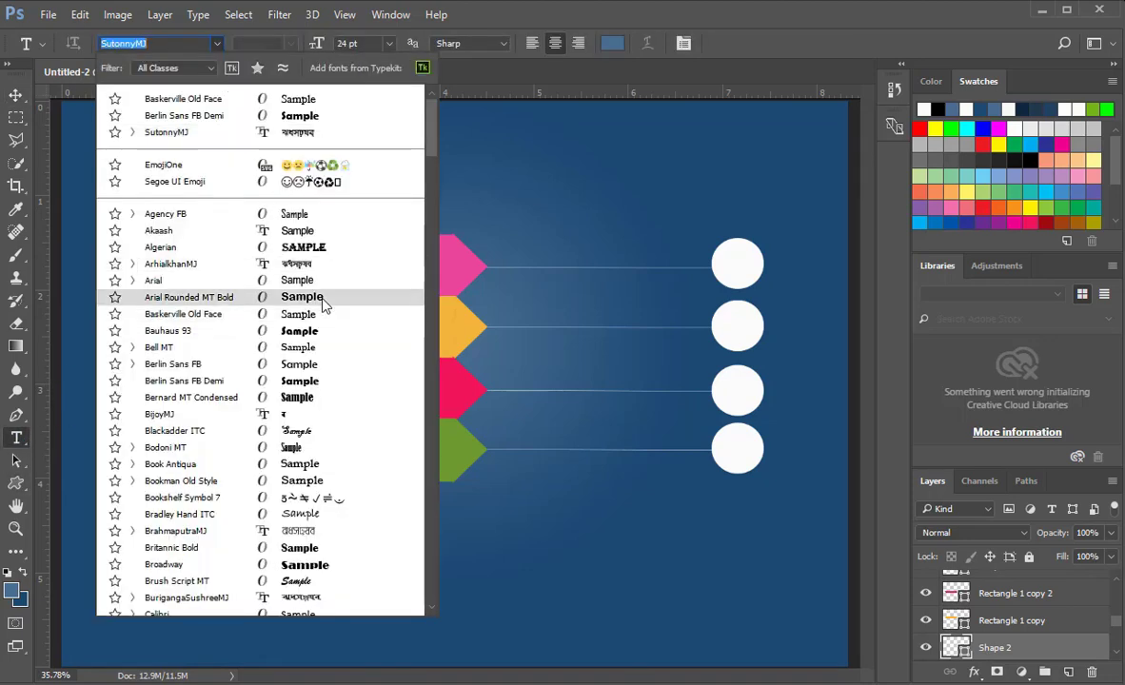
click(261, 289)
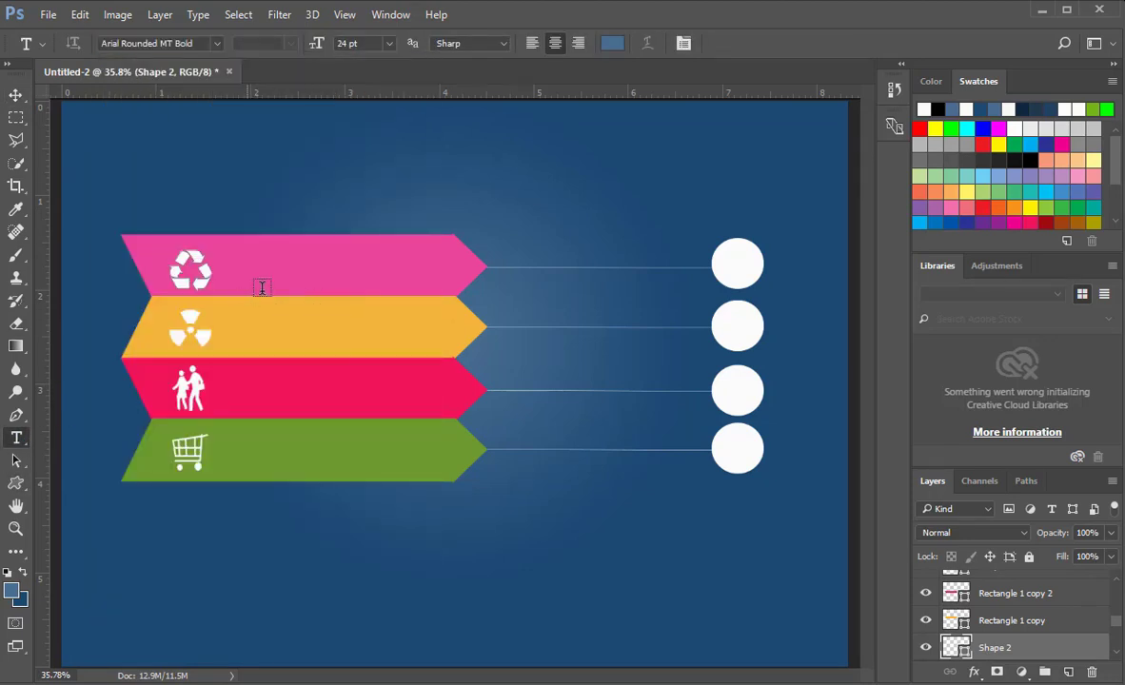
click(726, 262)
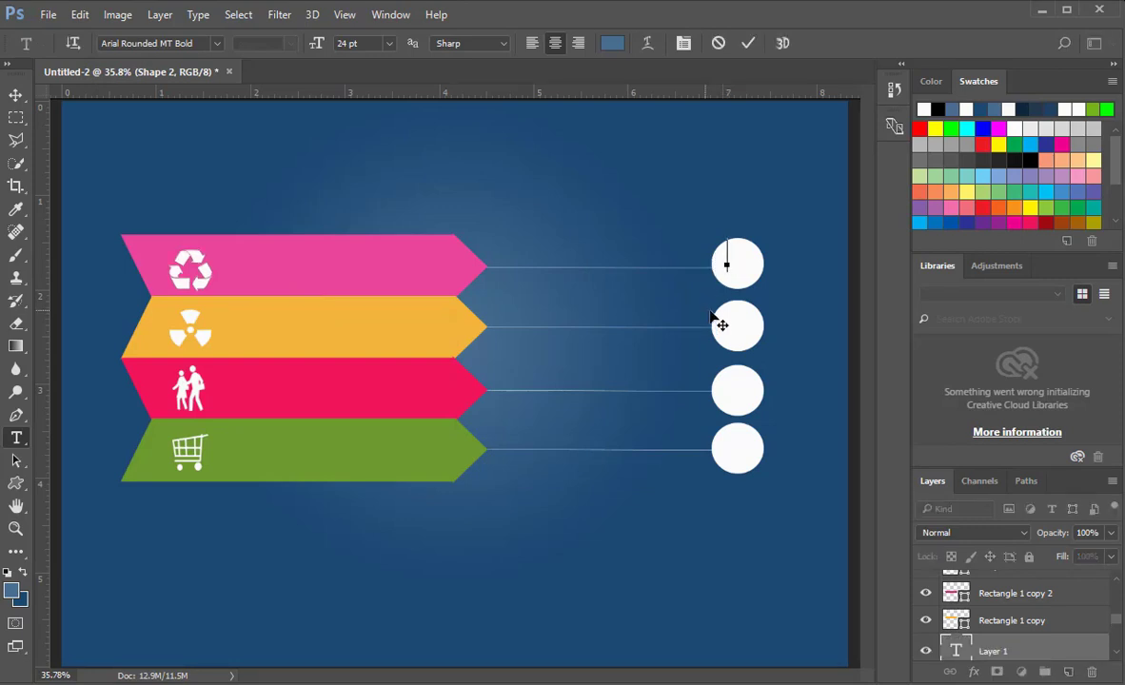
text(01)
click(16, 94)
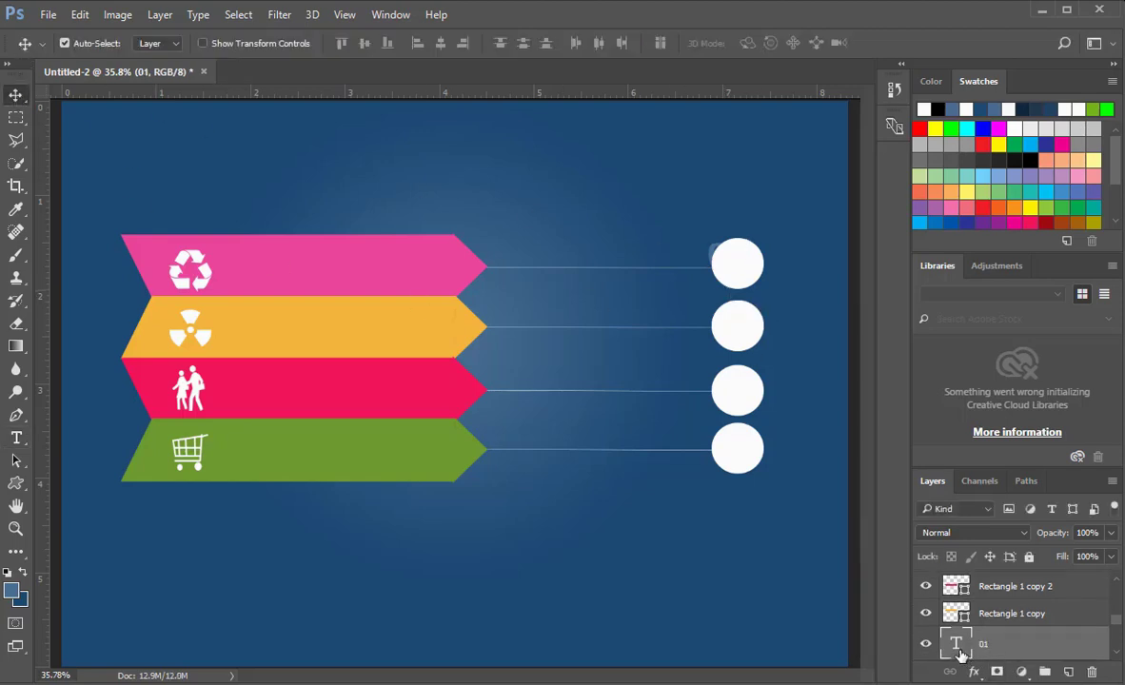
Step: Raise the "01" text layer above the layer of the circle beside the pink banner and move the text inside that circle
drag(961, 655, 998, 594)
scroll(1021, 649, up, 2)
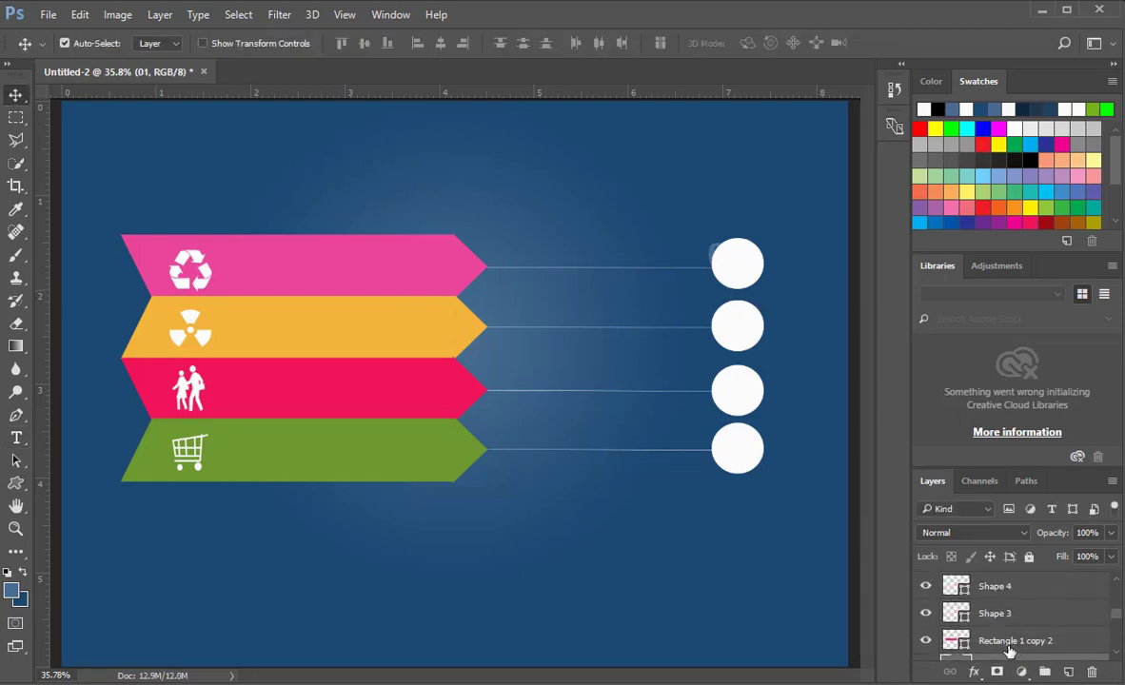
scroll(1018, 645, down, 1)
drag(1011, 644, 1009, 581)
scroll(1022, 627, up, 1)
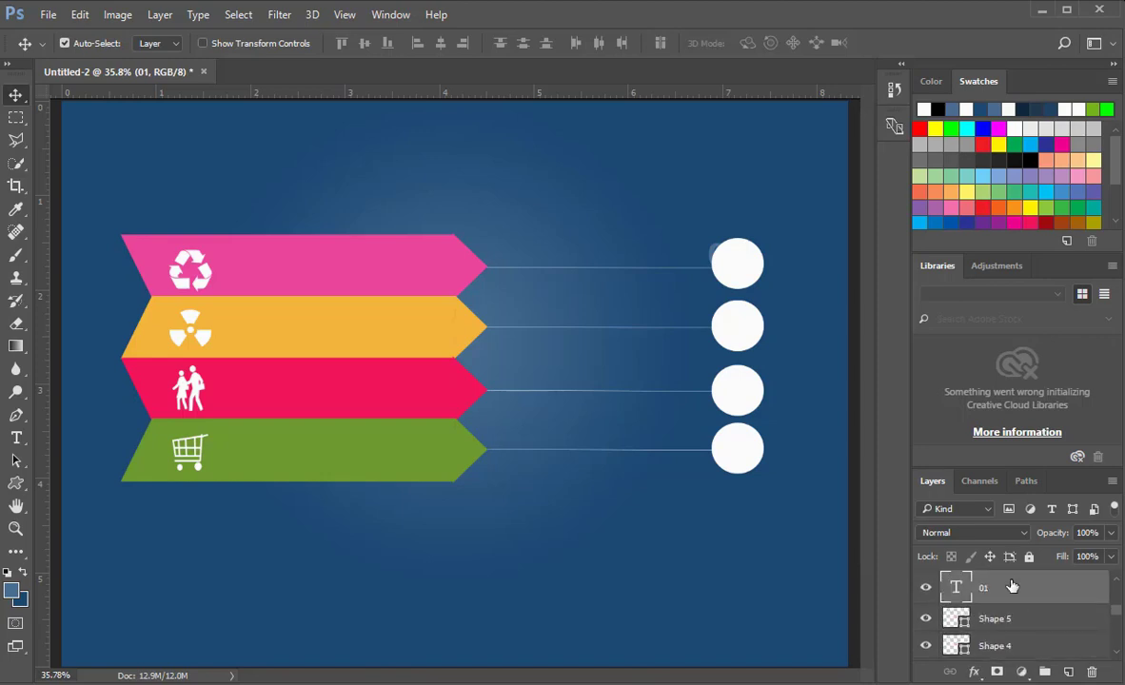
scroll(1037, 633, up, 2)
drag(1021, 648, 1021, 589)
scroll(1033, 646, up, 2)
drag(1031, 662, 1023, 595)
scroll(1032, 637, up, 1)
drag(1032, 648, 1024, 594)
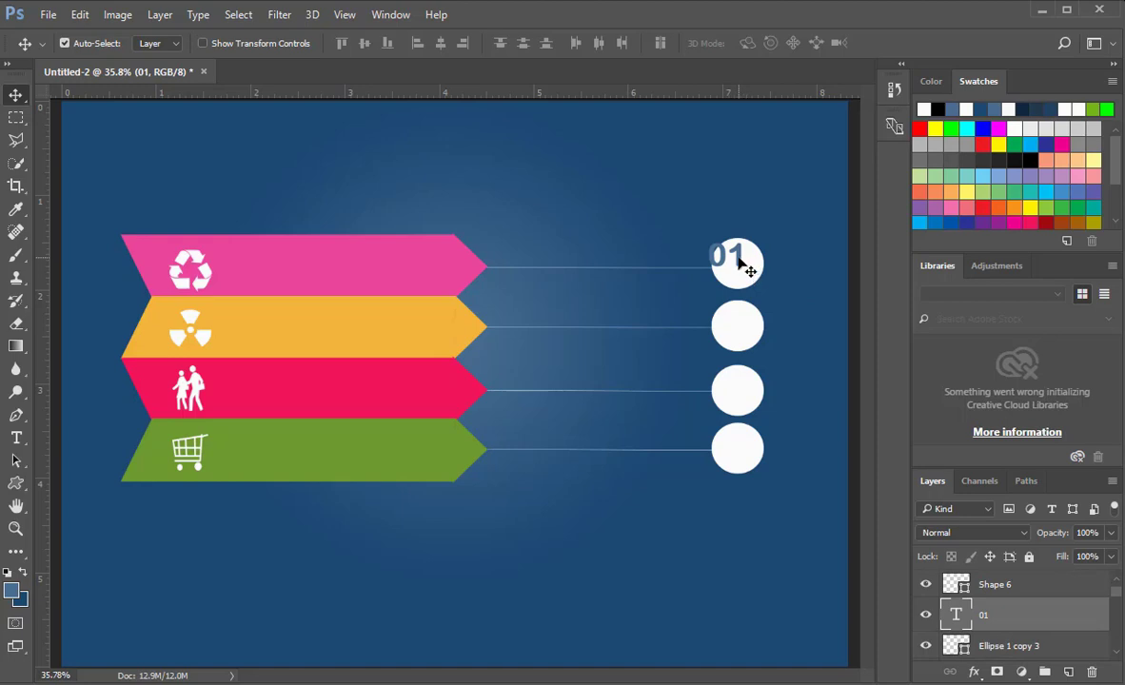
drag(743, 253, 752, 276)
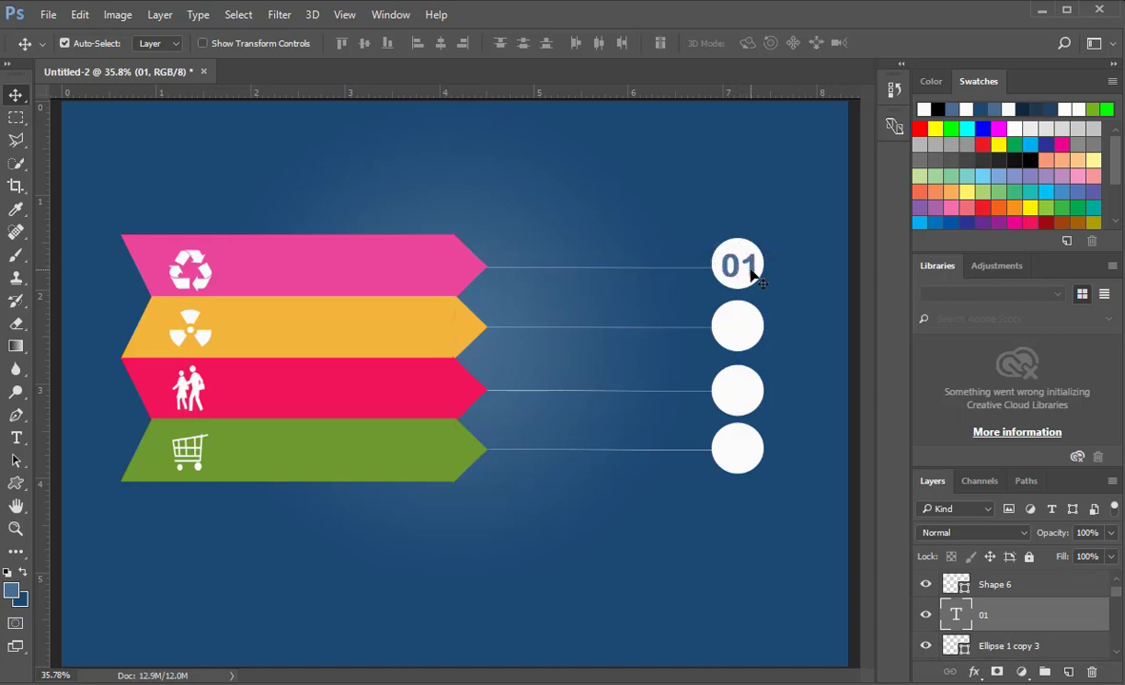
Step: Set the font size of the "01" text to 18 pt
double_click(955, 615)
click(388, 43)
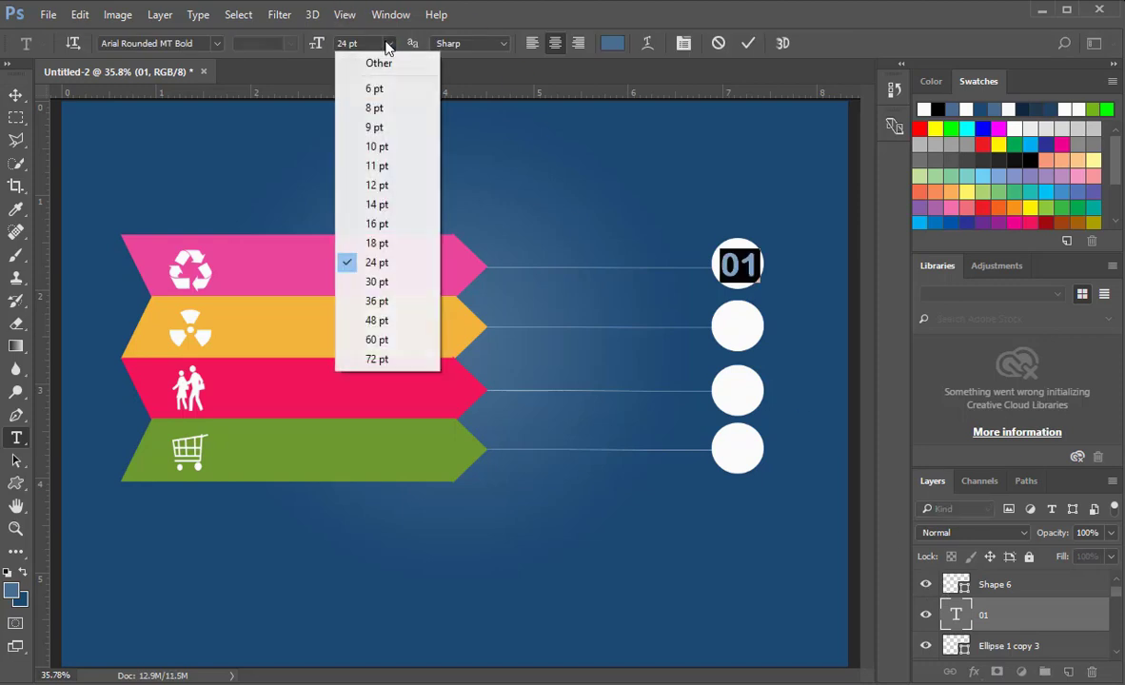
click(368, 241)
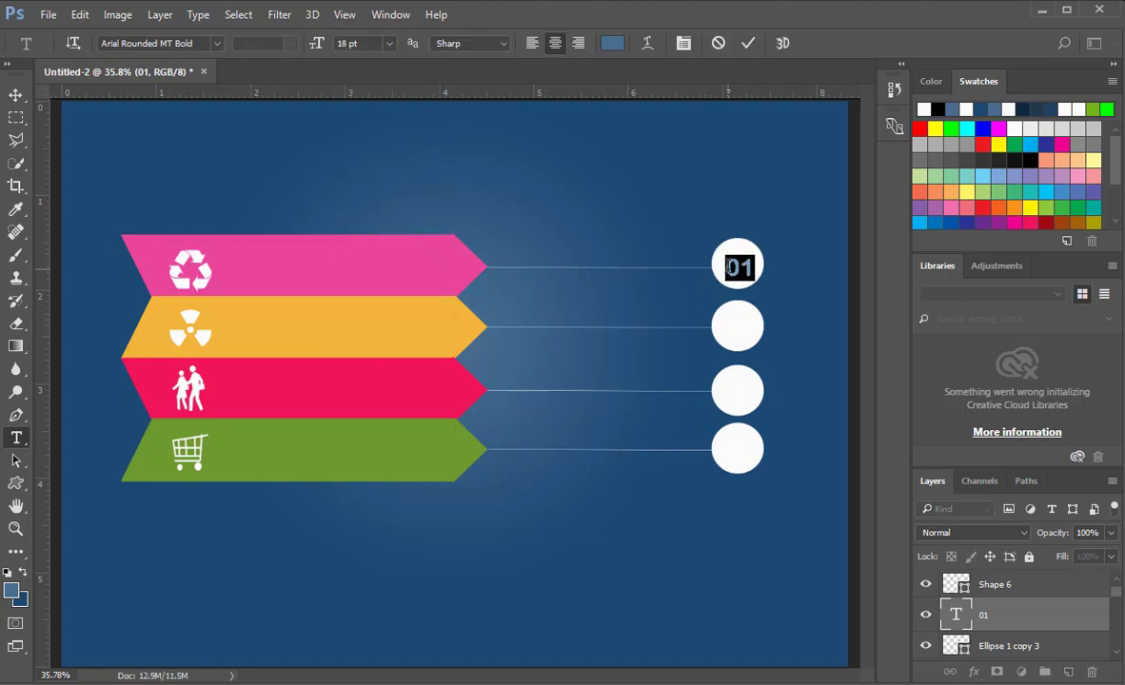
click(727, 270)
Step: Nudge the "01" text up and left until it is centred in its white circle
click(16, 95)
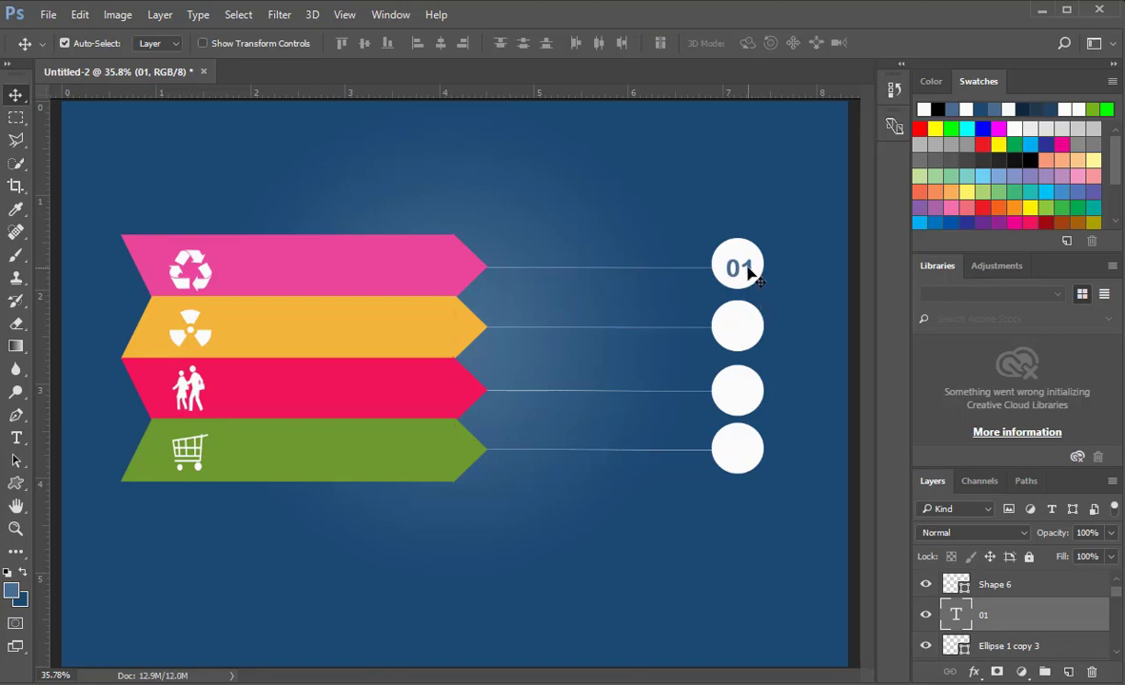
key(Up)
key(Up)
key(Up)
key(Up)
key(Up)
key(Up)
key(Up)
key(Up)
key(Up)
key(Up)
key(Up)
key(Up)
key(Up)
key(Up)
key(Left)
key(Left)
key(Left)
key(Left)
key(Left)
key(Left)
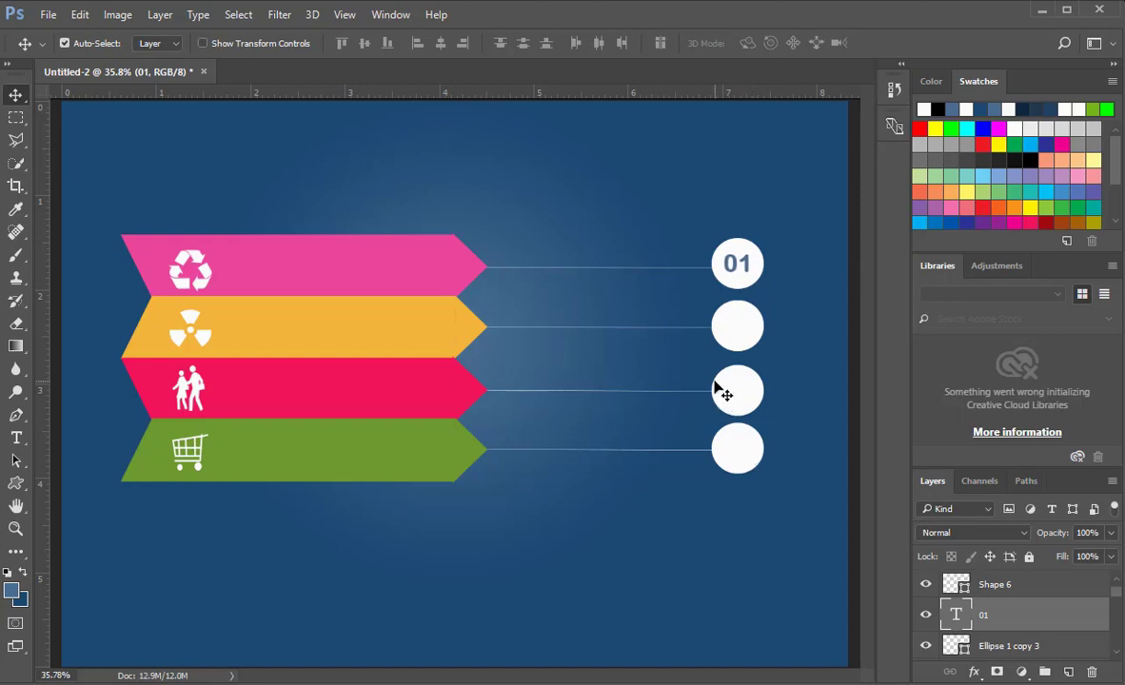
Step: Duplicate the "01" text onto the circle beside the orange banner and change the copy to "02"
drag(747, 266, 748, 327)
double_click(958, 618)
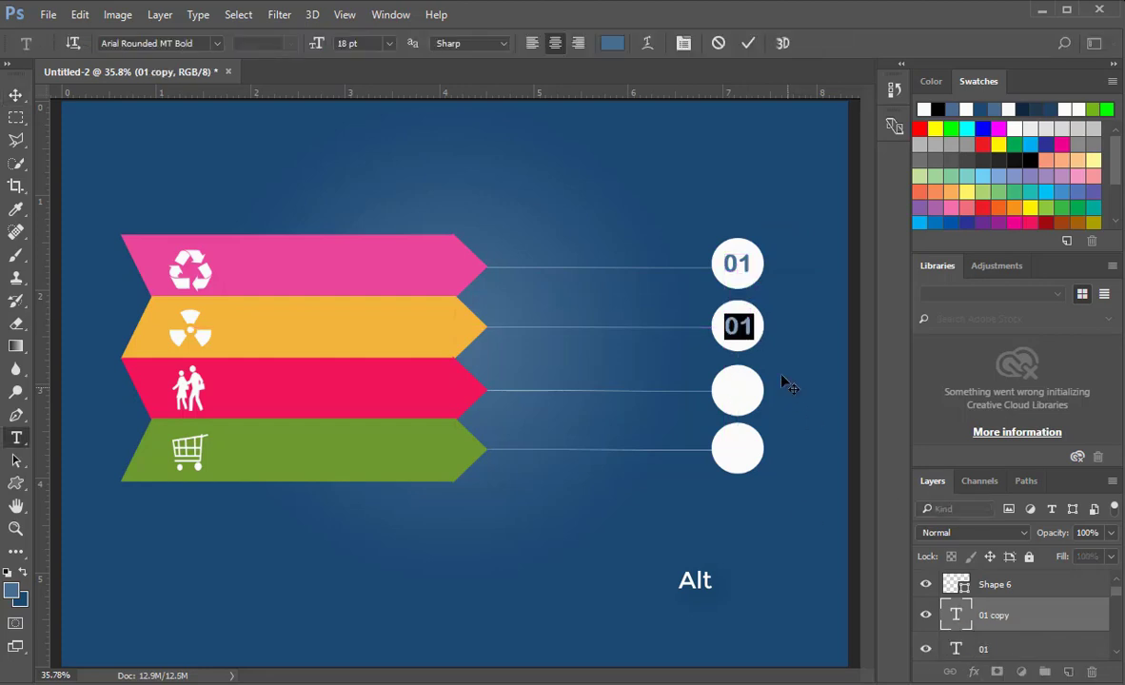
click(759, 330)
key(BackSpace)
text(2)
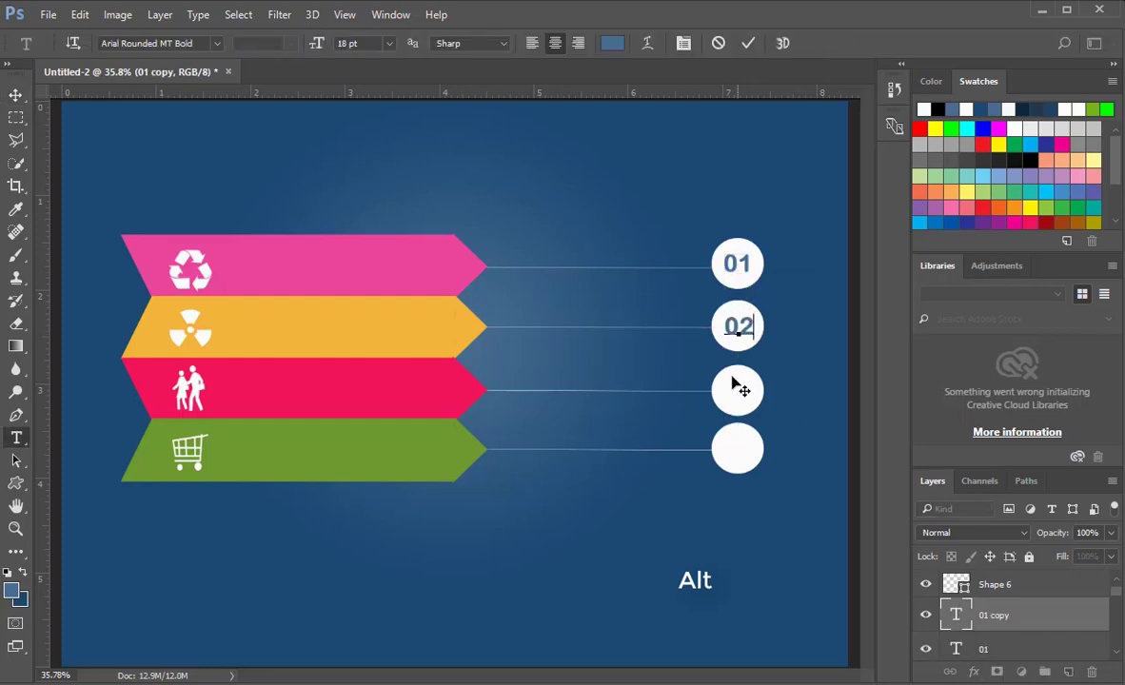
click(15, 94)
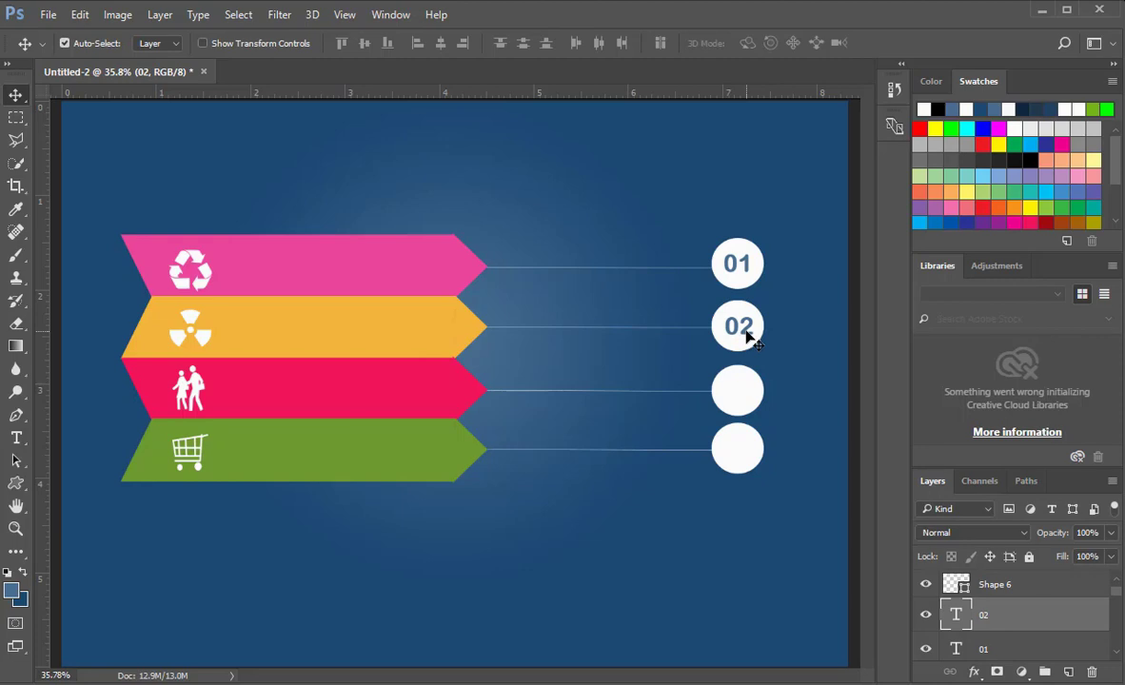
Step: Duplicate the "02" text onto the circle beside the crimson banner, bring it to the front and change it to "03"
drag(752, 338, 748, 389)
key(ctrl+])
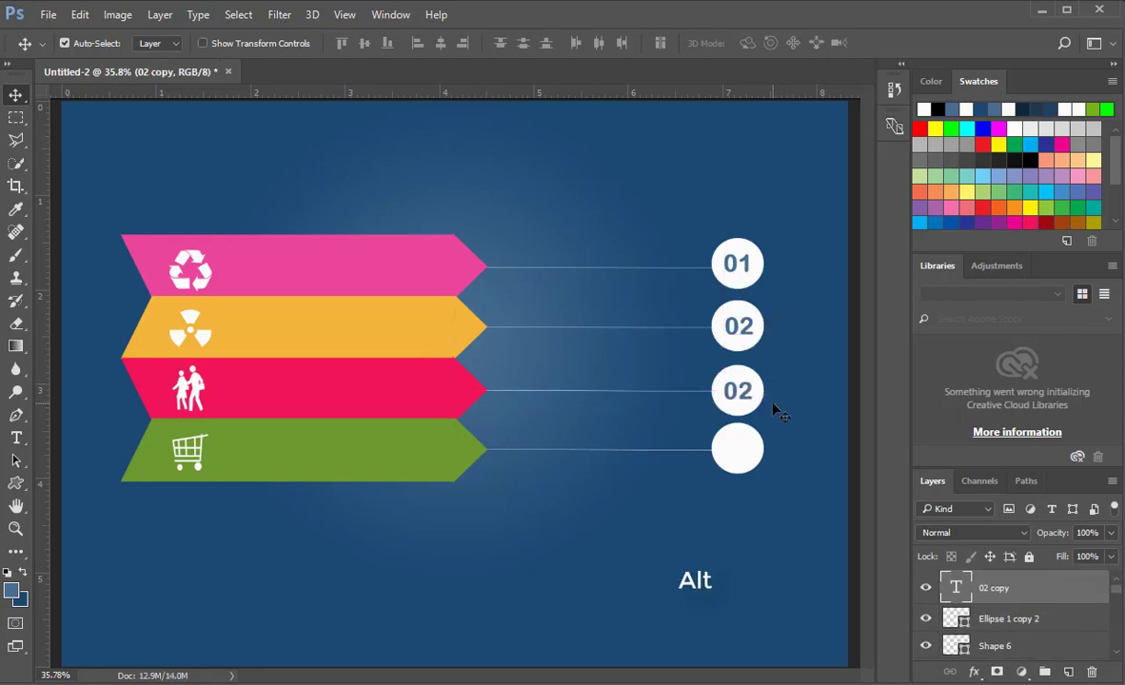
double_click(737, 391)
text(03)
click(414, 366)
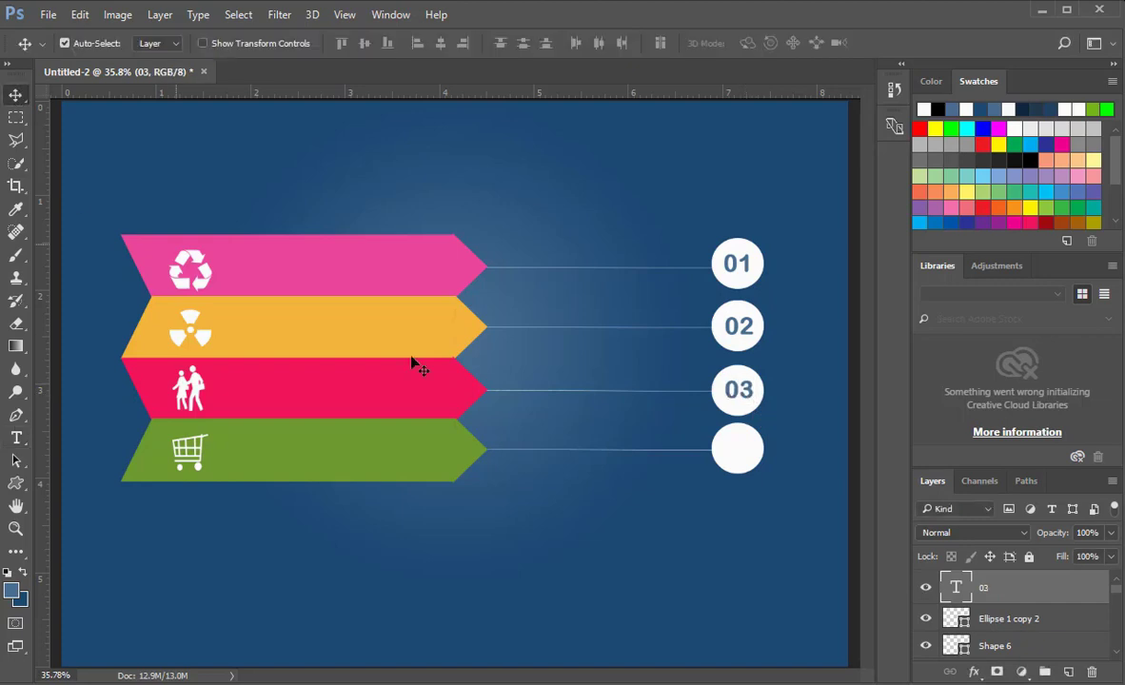
Step: Duplicate the "03" text onto the circle beside the green banner, change the copy to "04", and centre the "02" text in its circle
drag(748, 389, 748, 452)
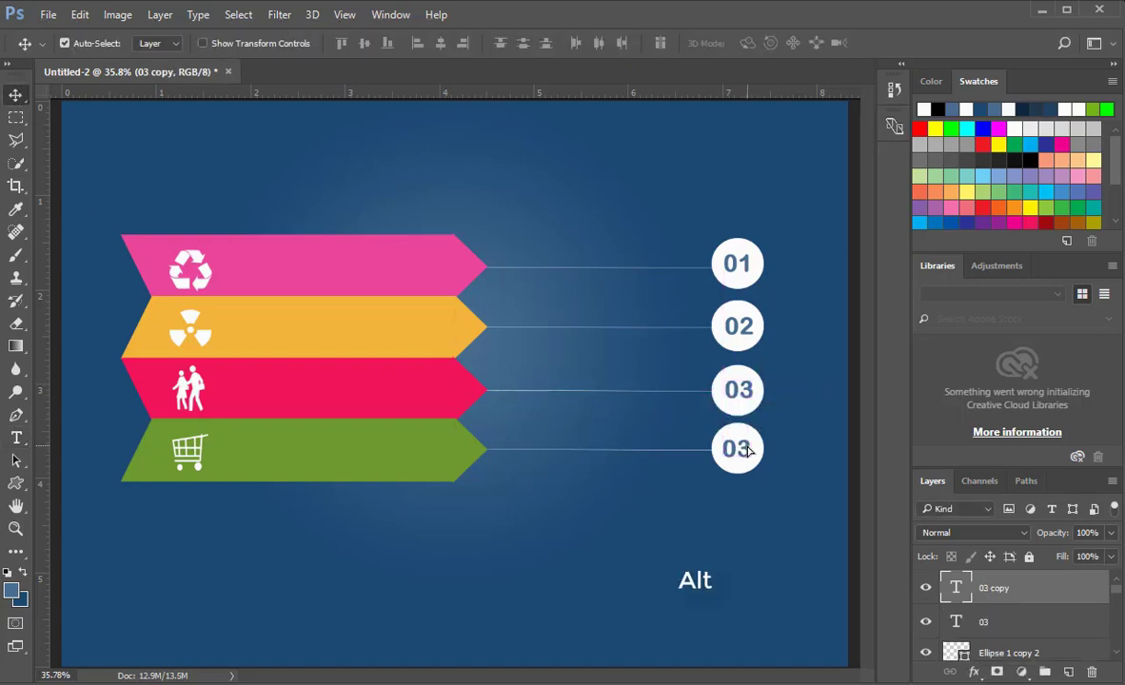
drag(745, 330, 744, 330)
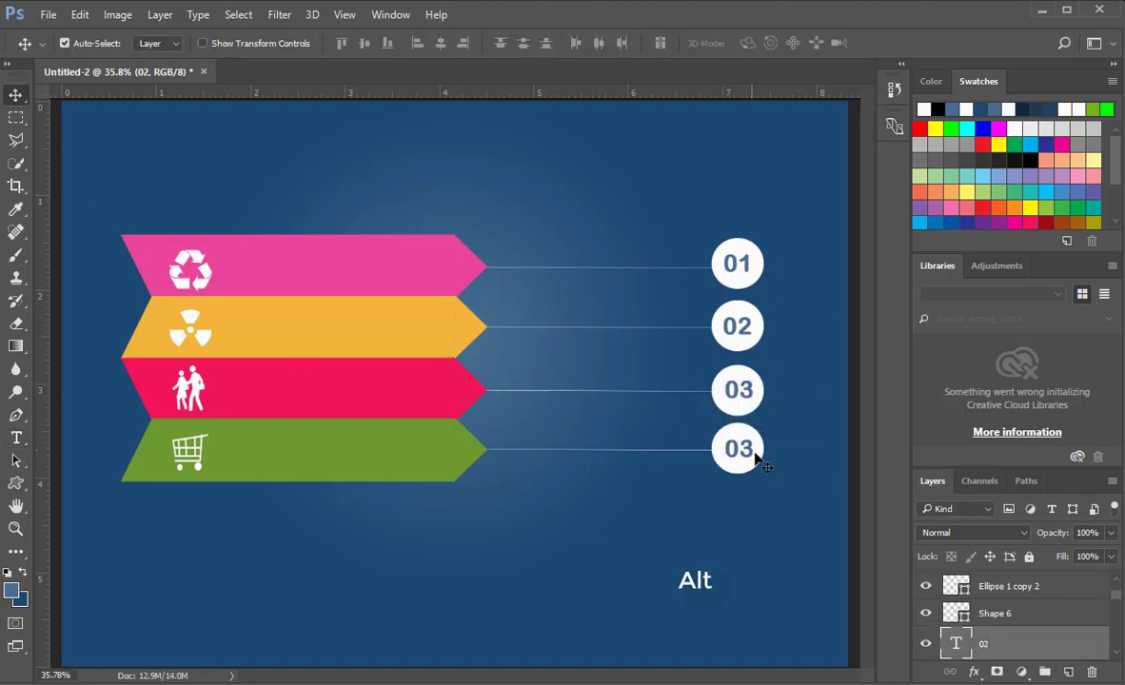
drag(751, 454, 752, 455)
double_click(954, 592)
text(04)
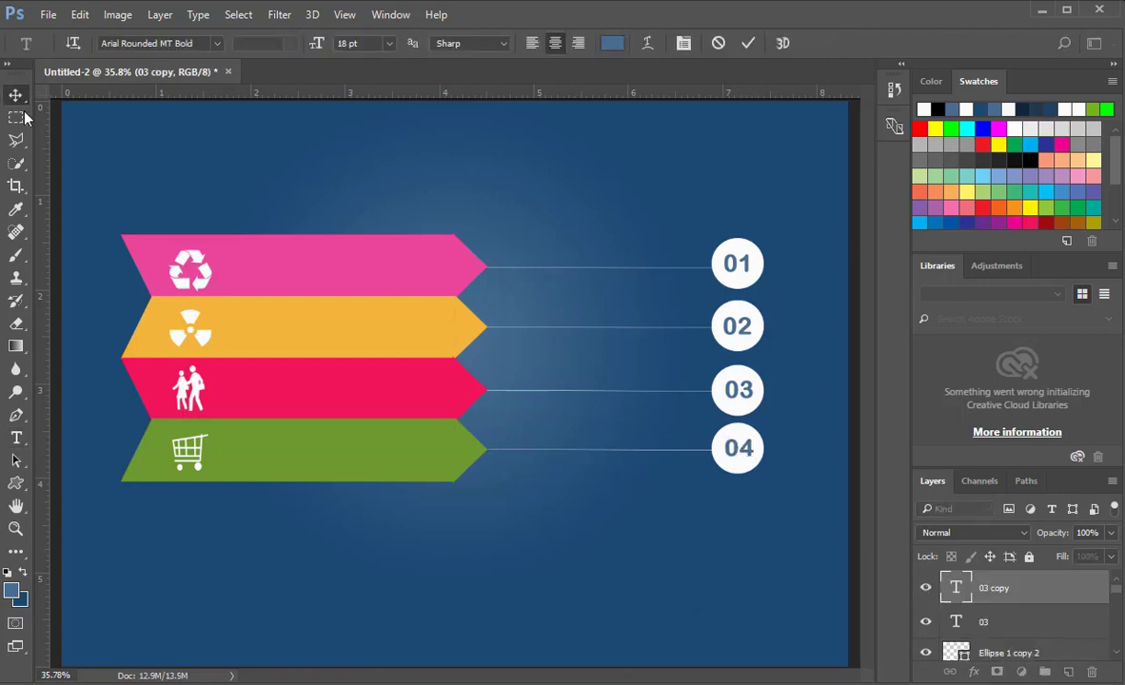
Step: Add the white, right-aligned 14 pt text "FIRST OPTIONS" above the line between the pink banner and circle 01
click(133, 316)
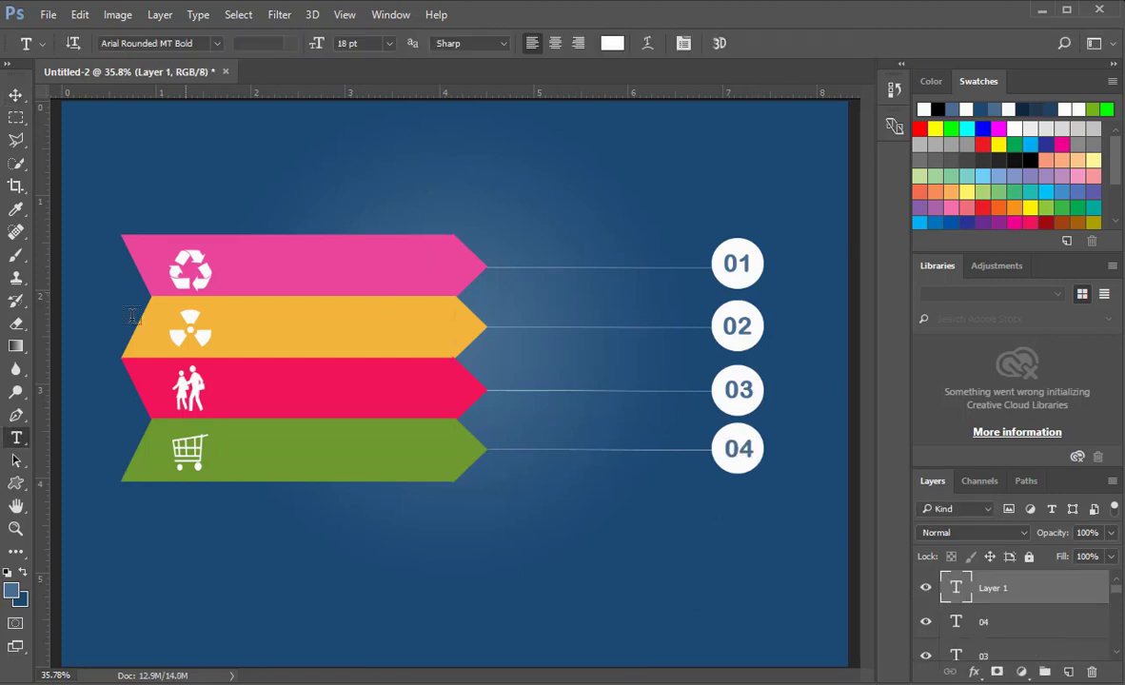
click(671, 249)
click(389, 43)
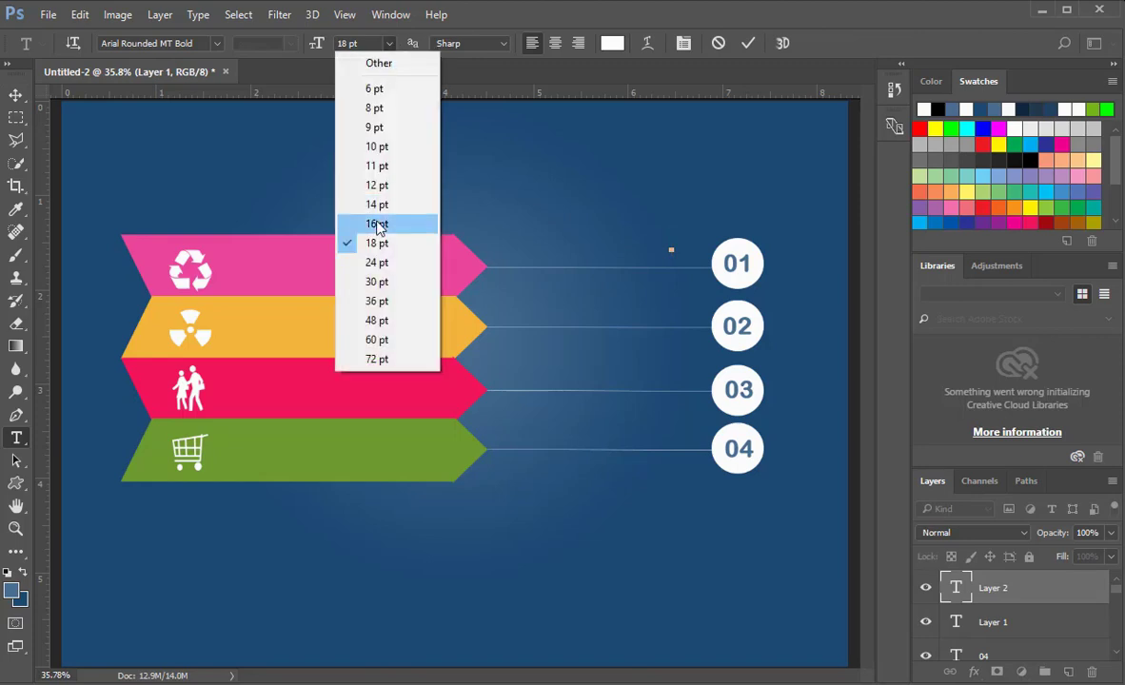
click(388, 206)
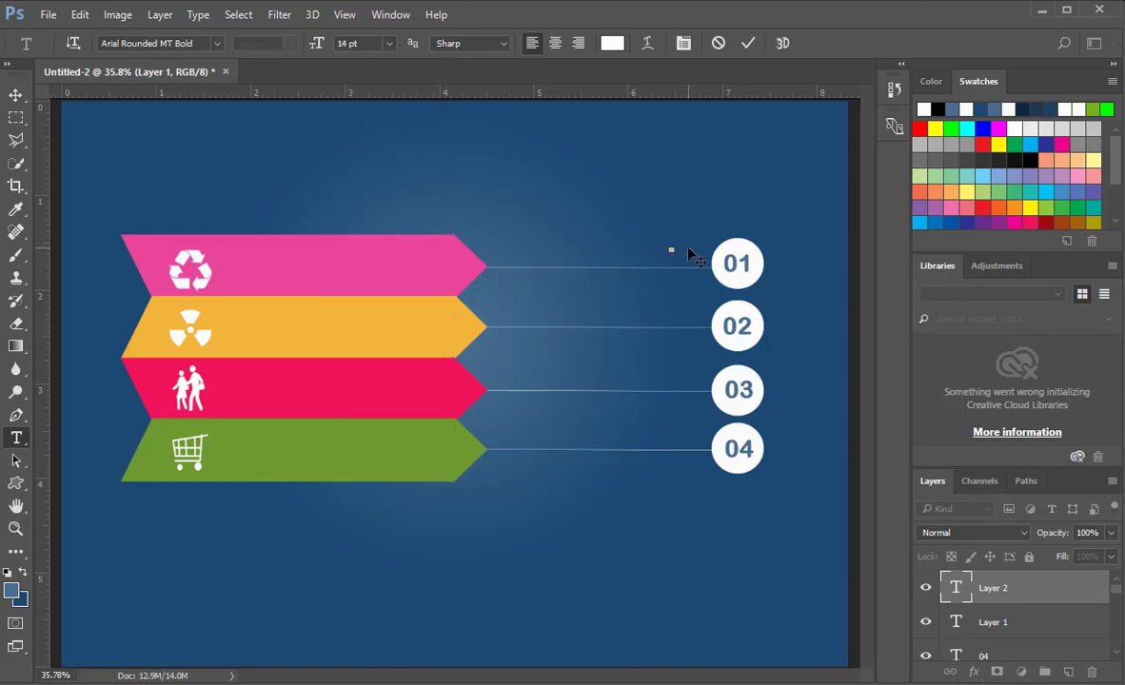
text(FIRST)
click(579, 43)
text(OPTI)
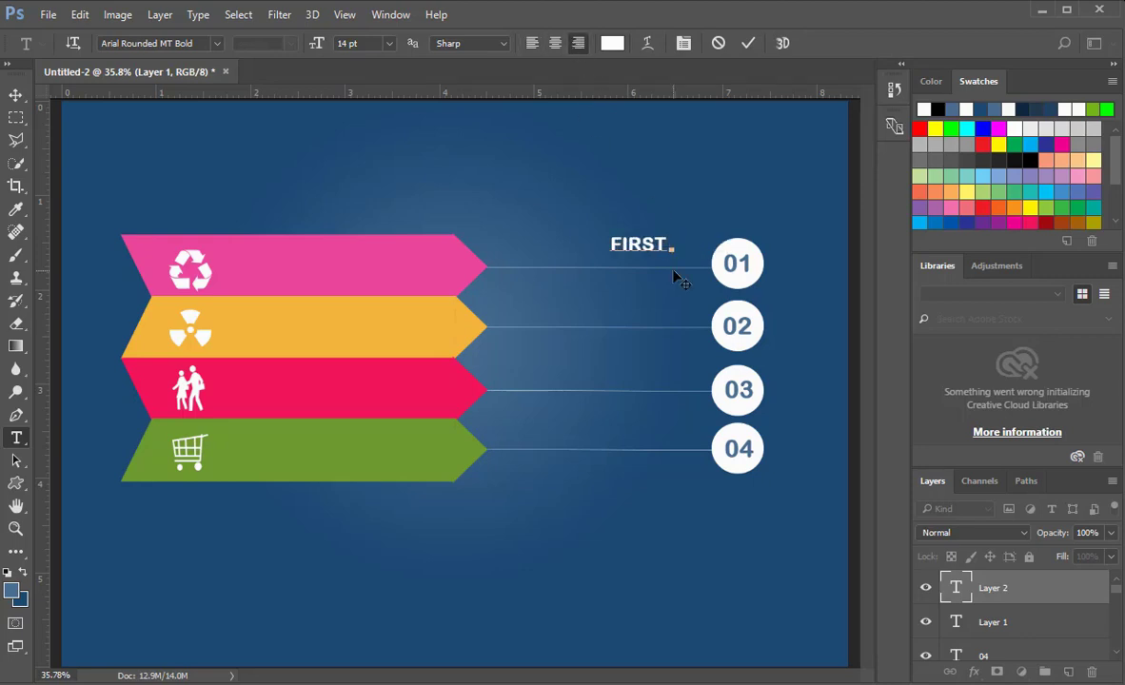
text(ONS)
key(ctrl+Return)
key(v)
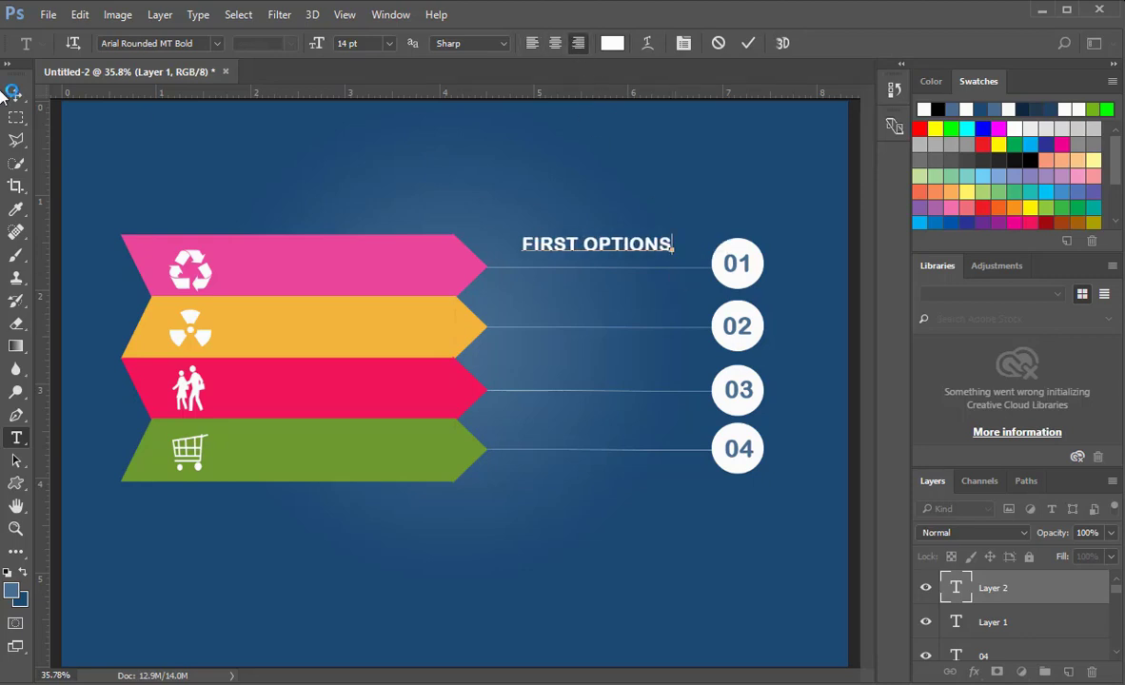
Step: Select the whole "FIRST OPTIONS" text and open the font choices for it
double_click(955, 587)
click(215, 43)
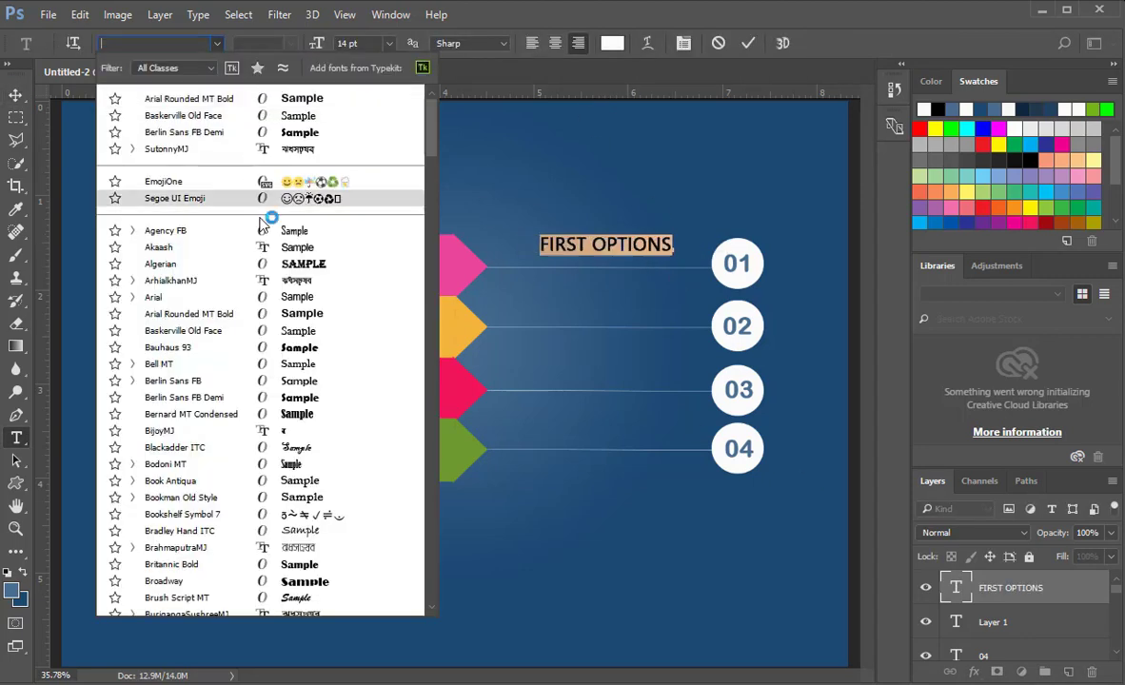